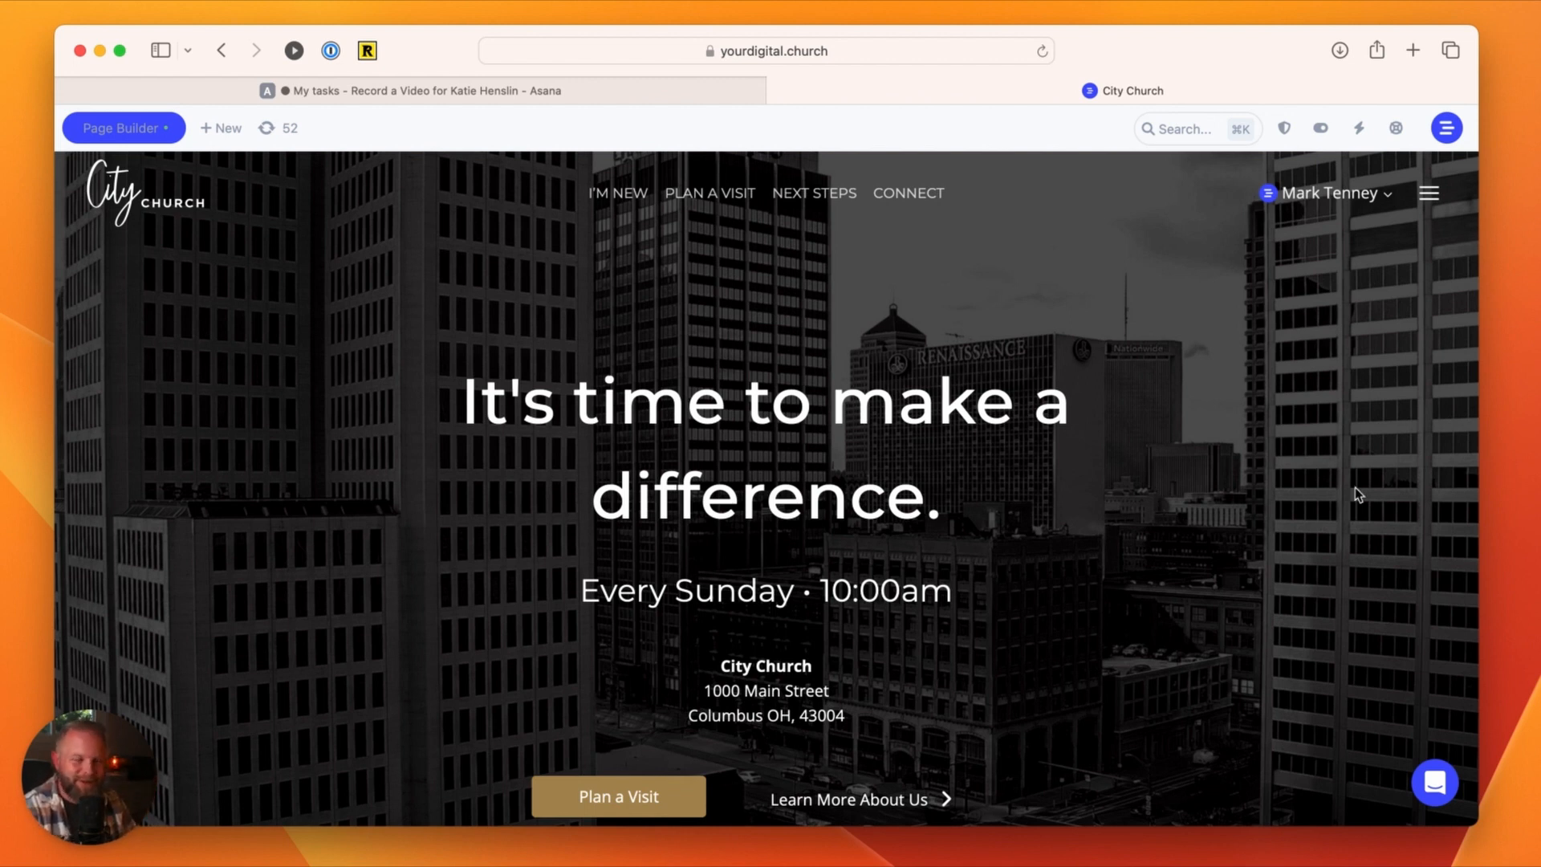
Step: Open the site's Admin Dashboard in a new browser tab and switch to that tab
left_click(1322, 130)
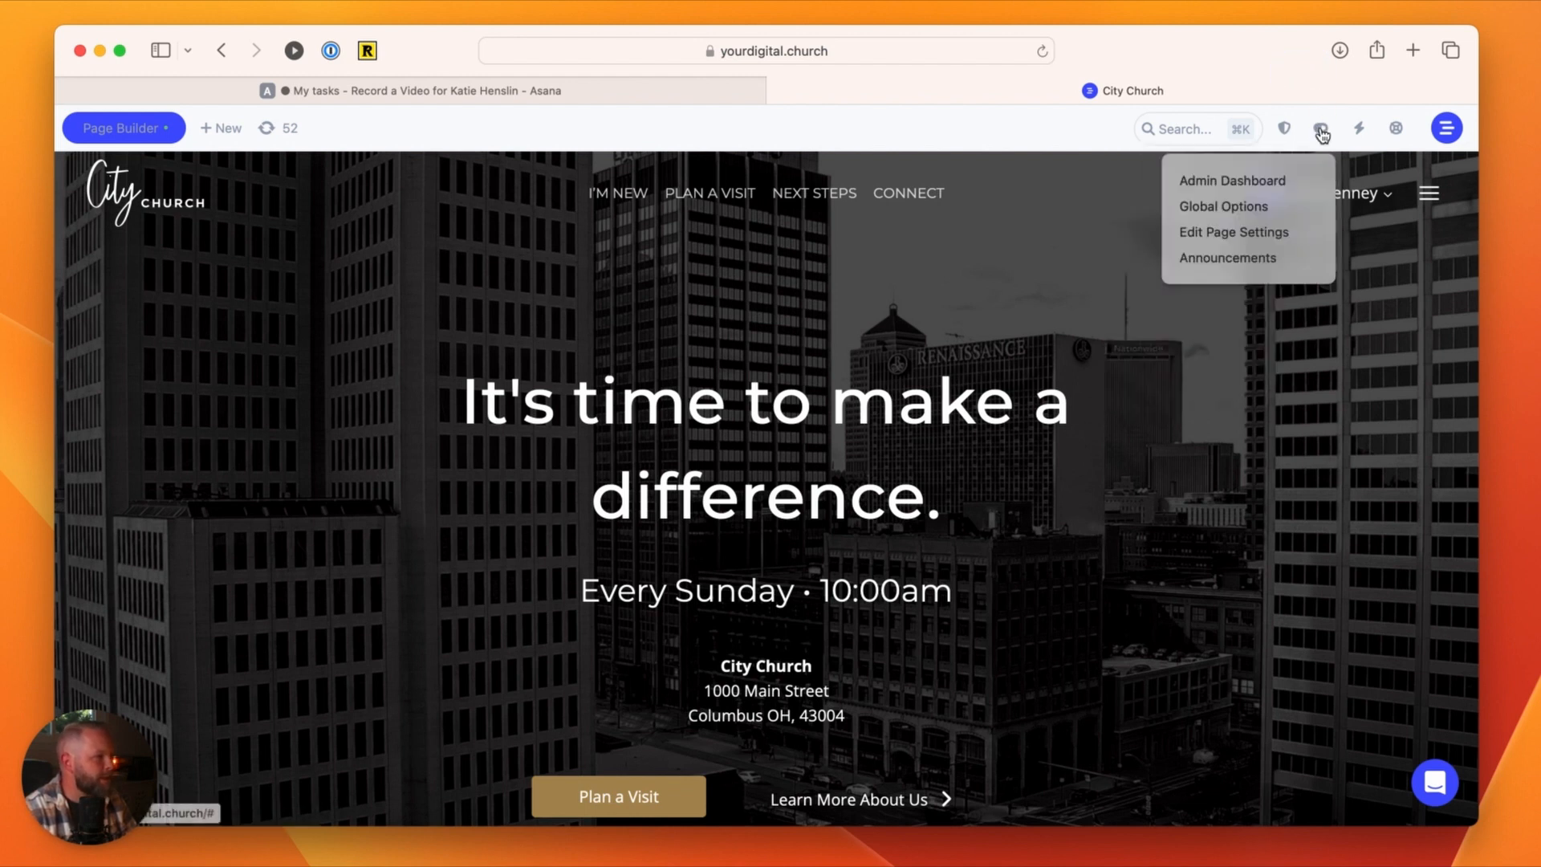
left_click(1253, 183, "super")
left_click(1140, 87)
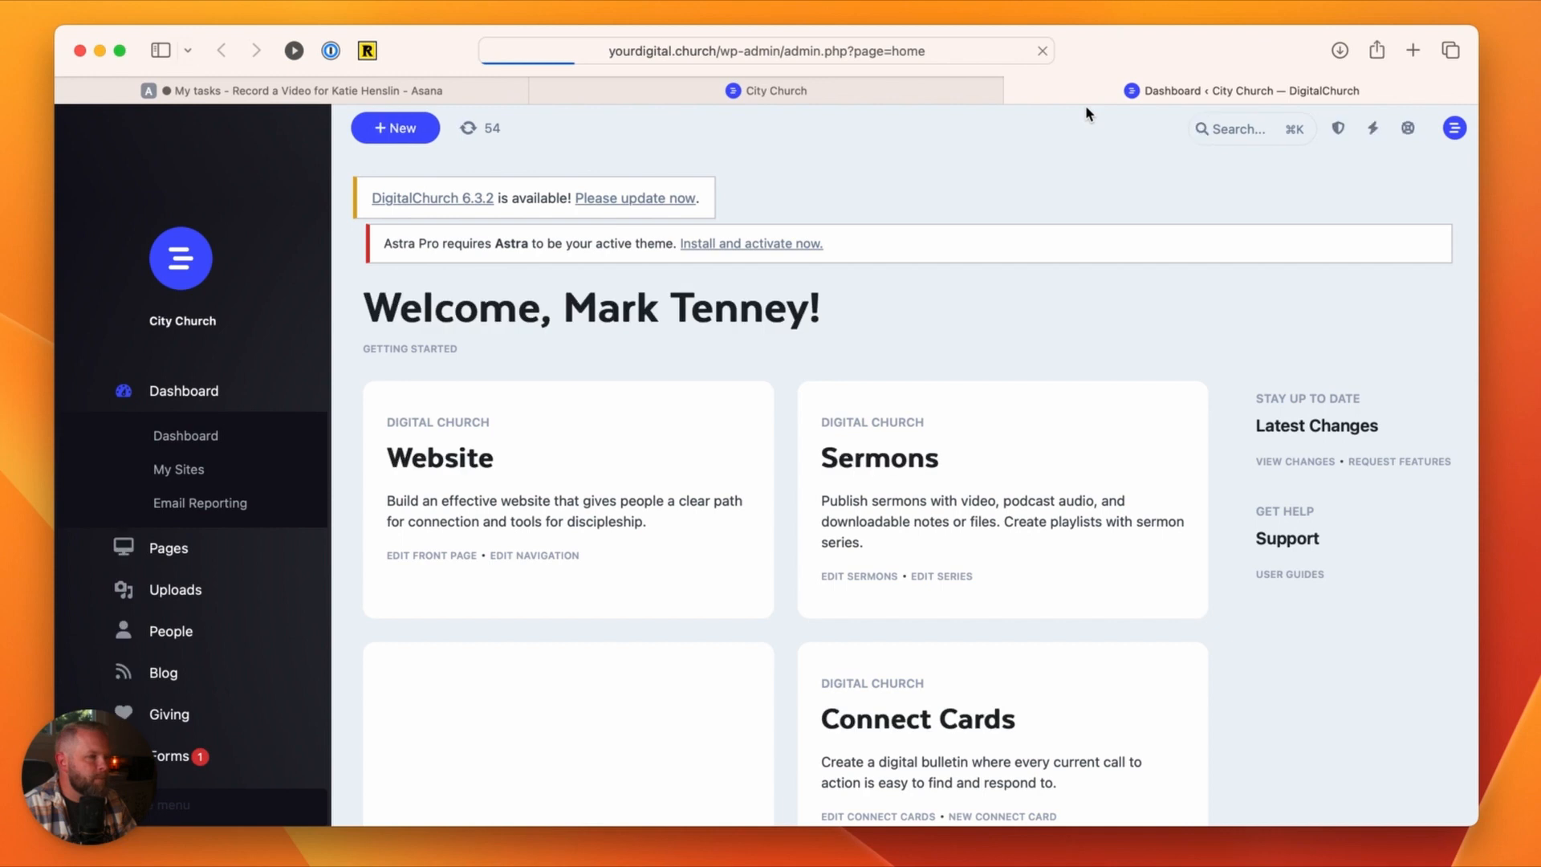
Step: Find the Camp Registration form in the site's forms list and open it for editing
scroll(151, 574, "down", 5)
scroll(153, 577, "down", 3)
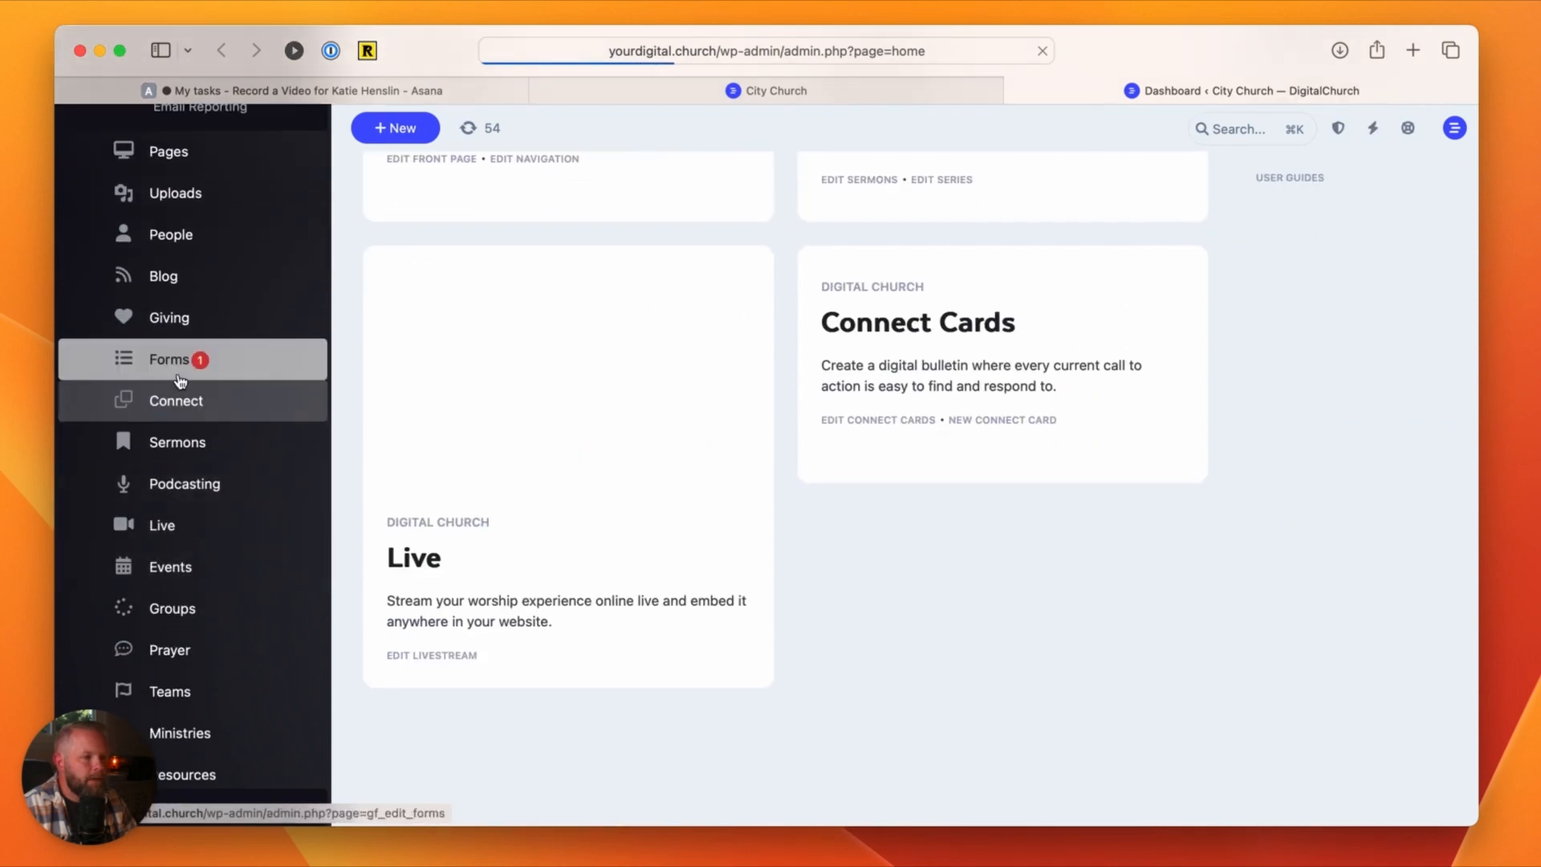
left_click(284, 364)
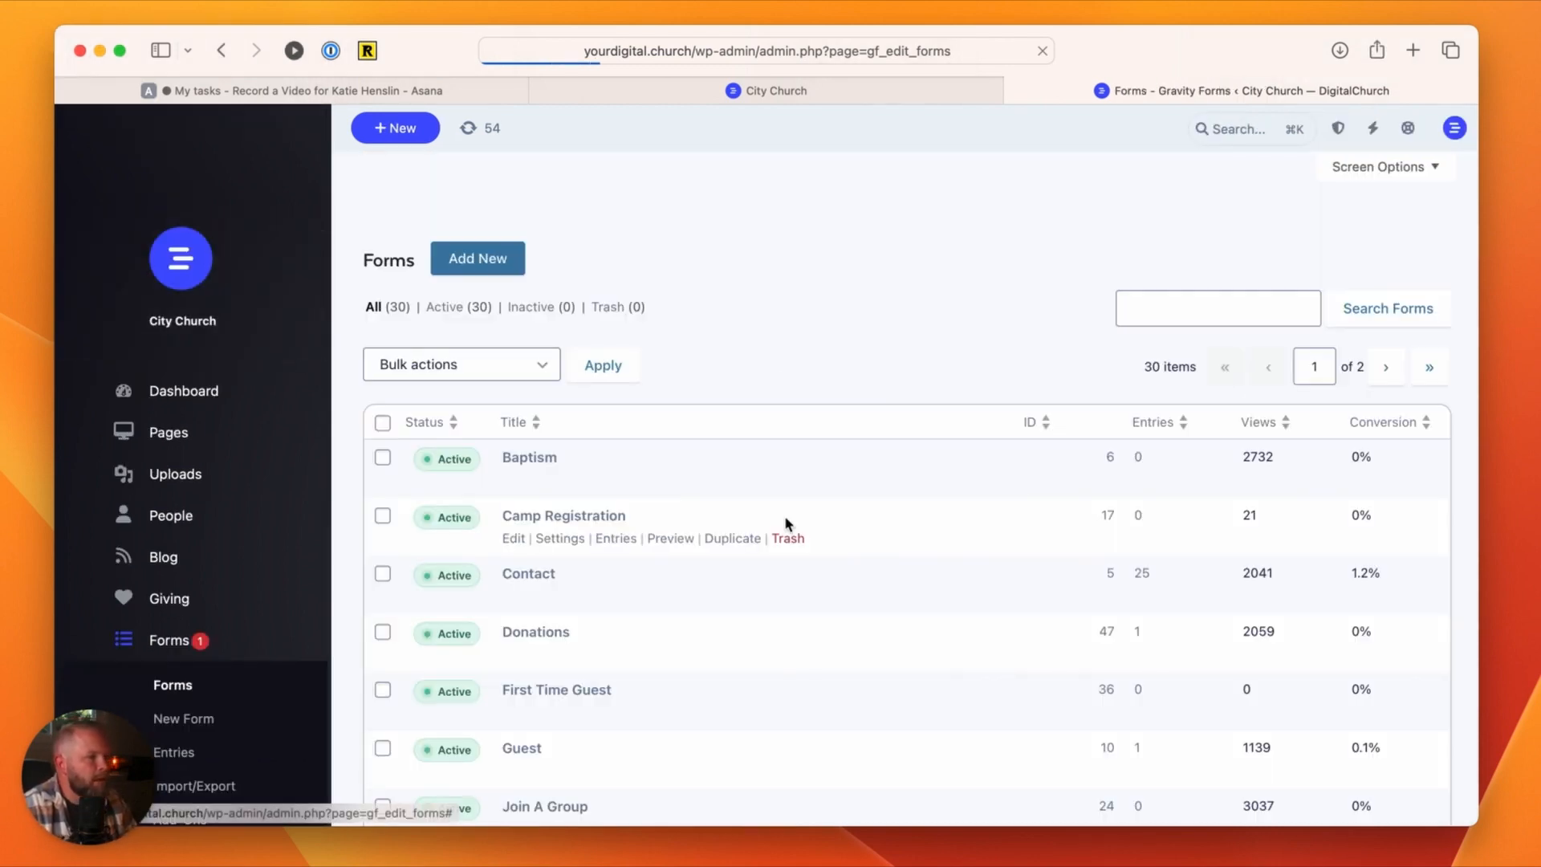
scroll(784, 517, "down", 5)
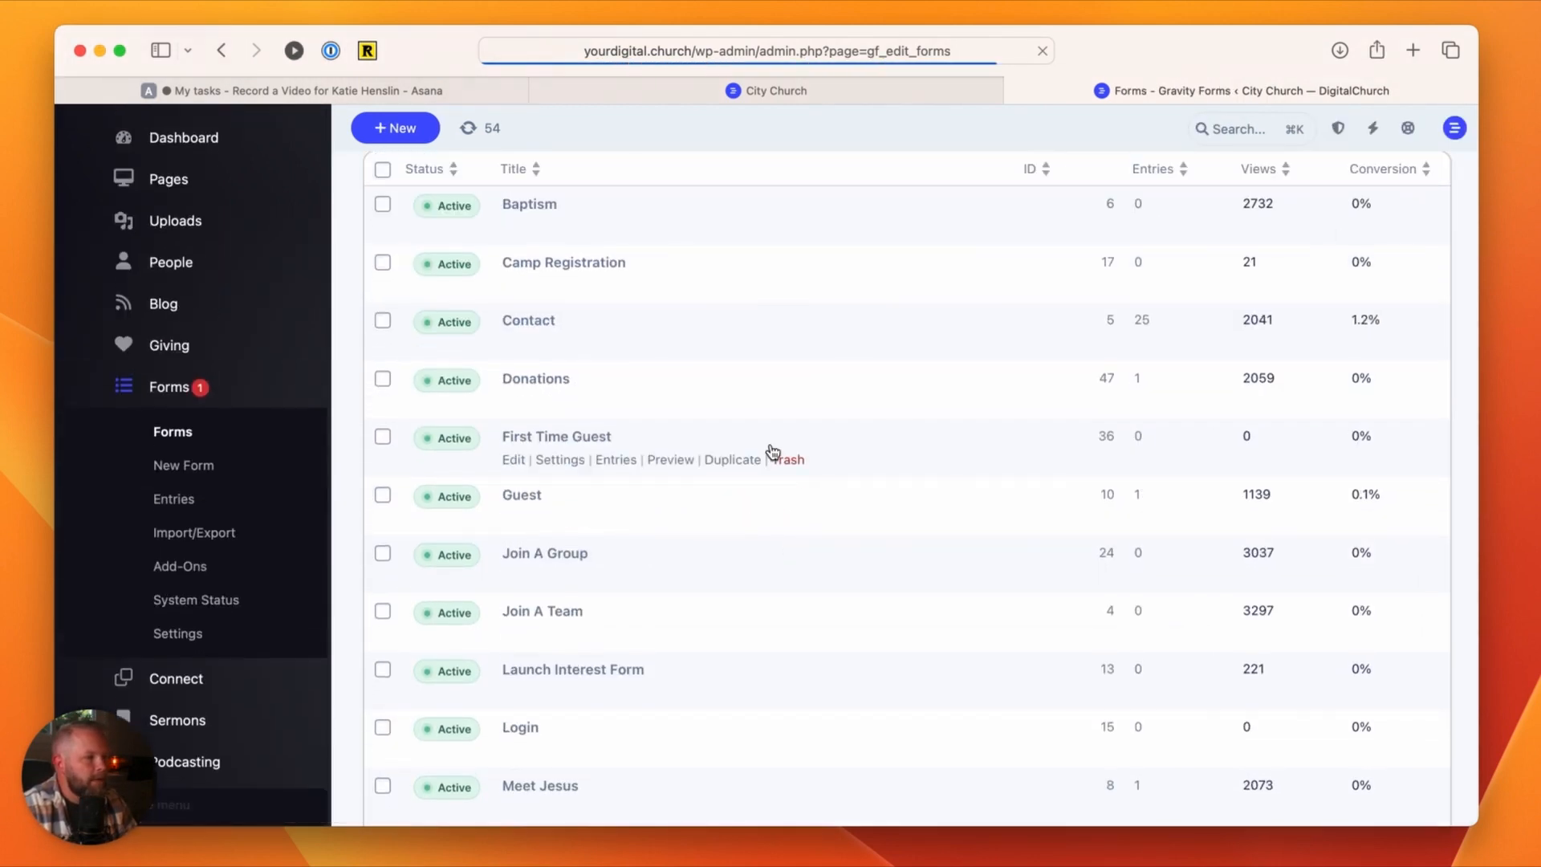
mouse_move(561, 289)
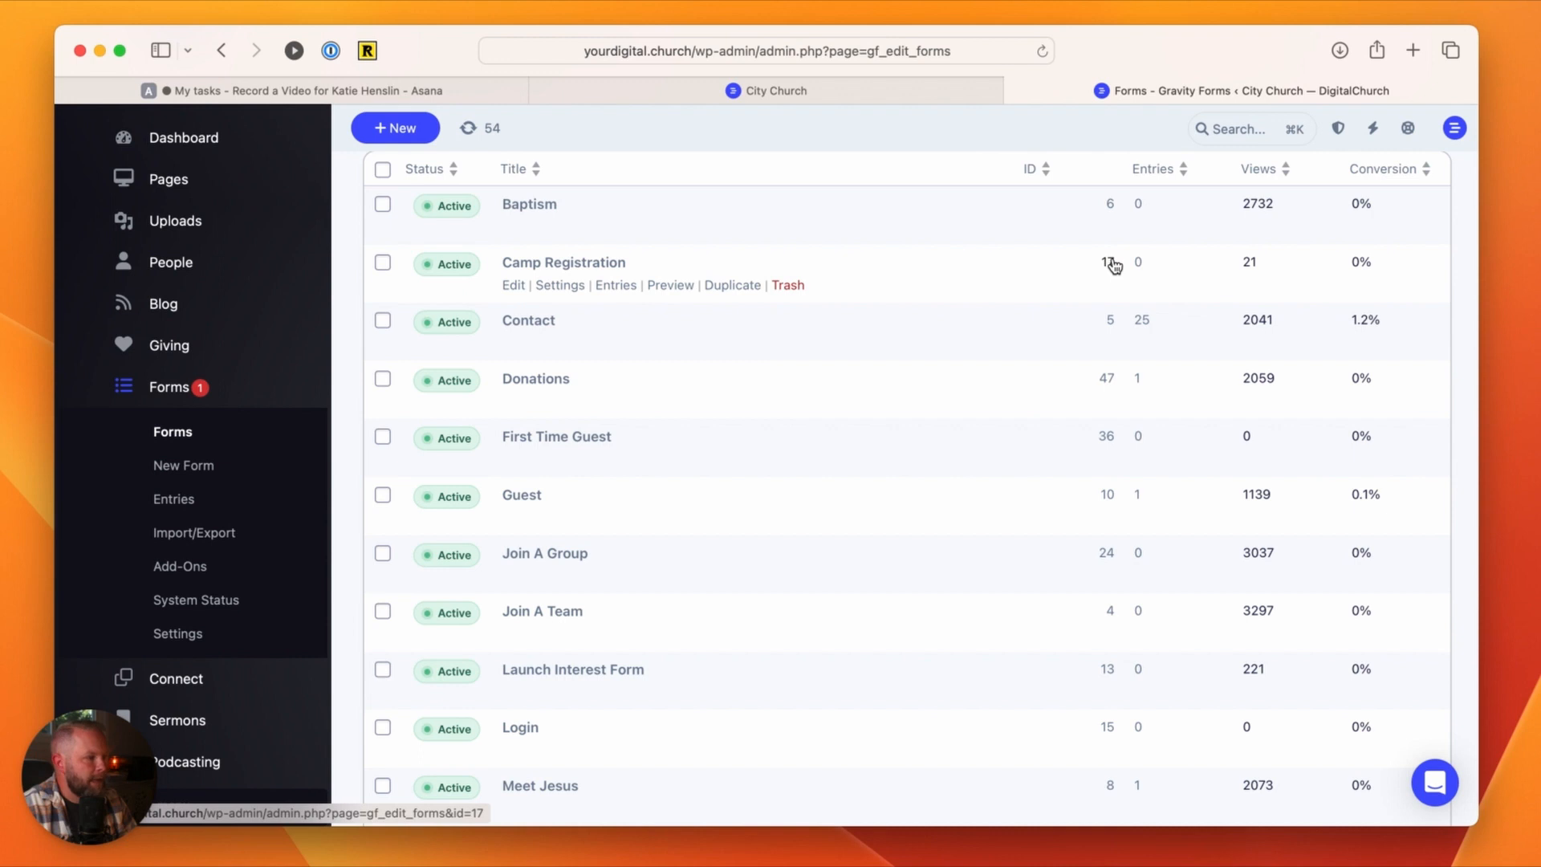
left_click(514, 286)
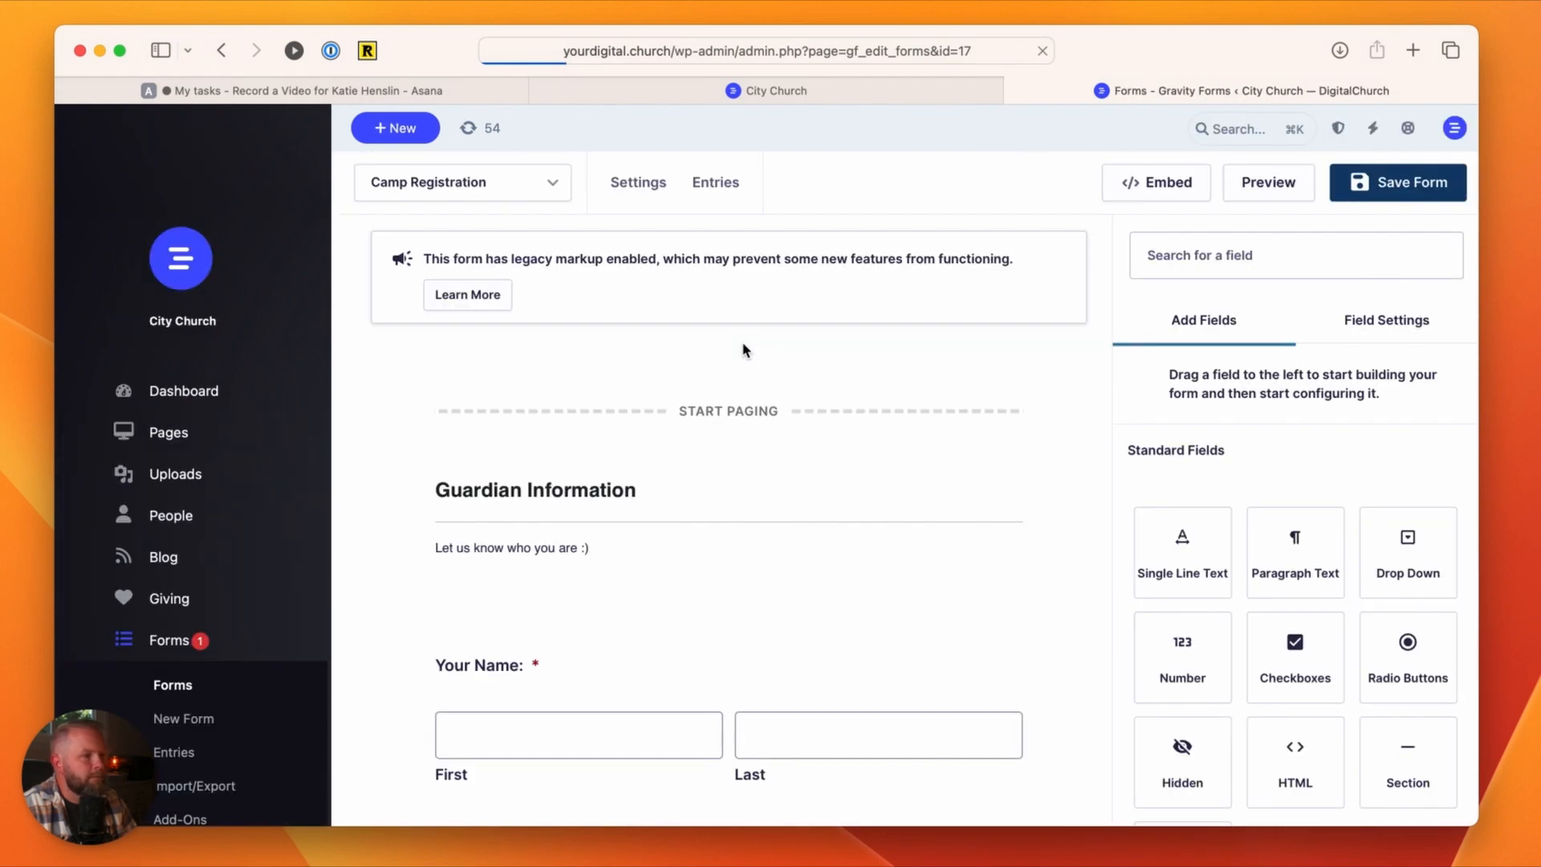
Step: Copy the embed shortcode of the Camp Registration form
left_click(1167, 190)
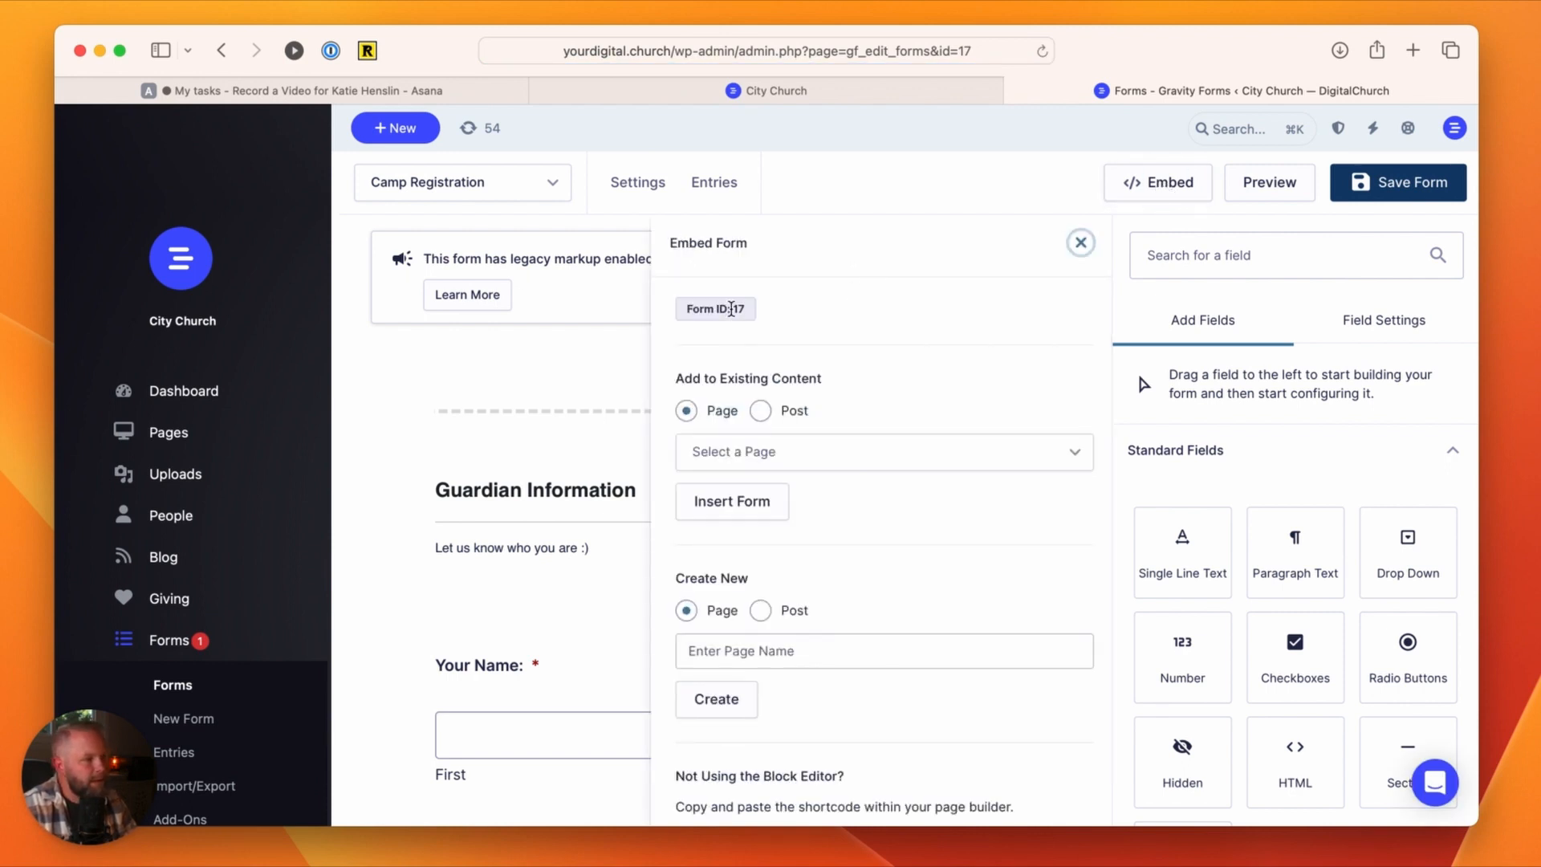
scroll(884, 506, "down", 5)
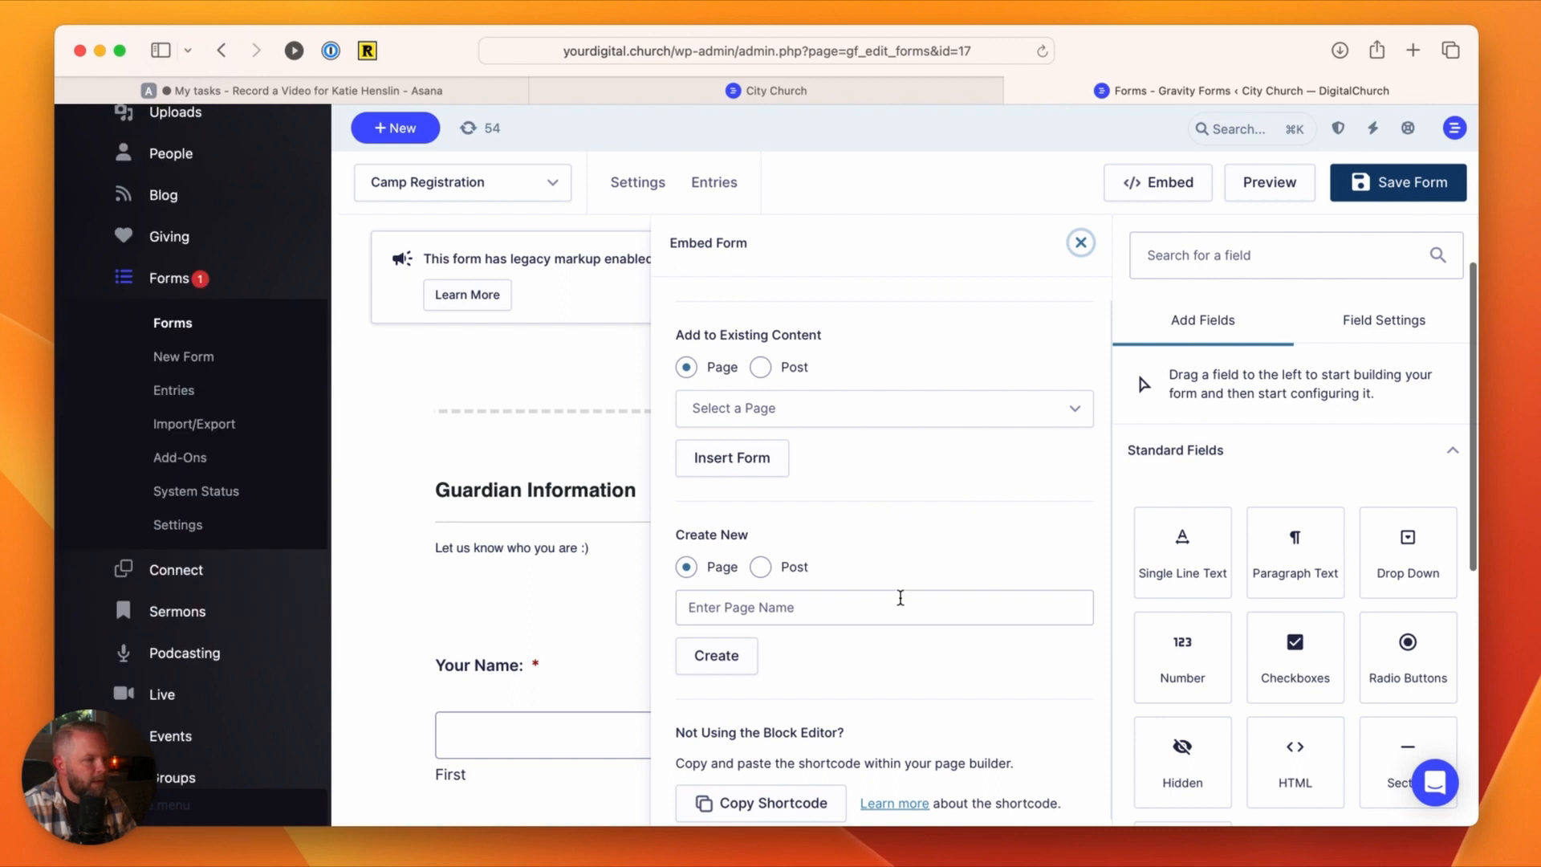
left_click(787, 809)
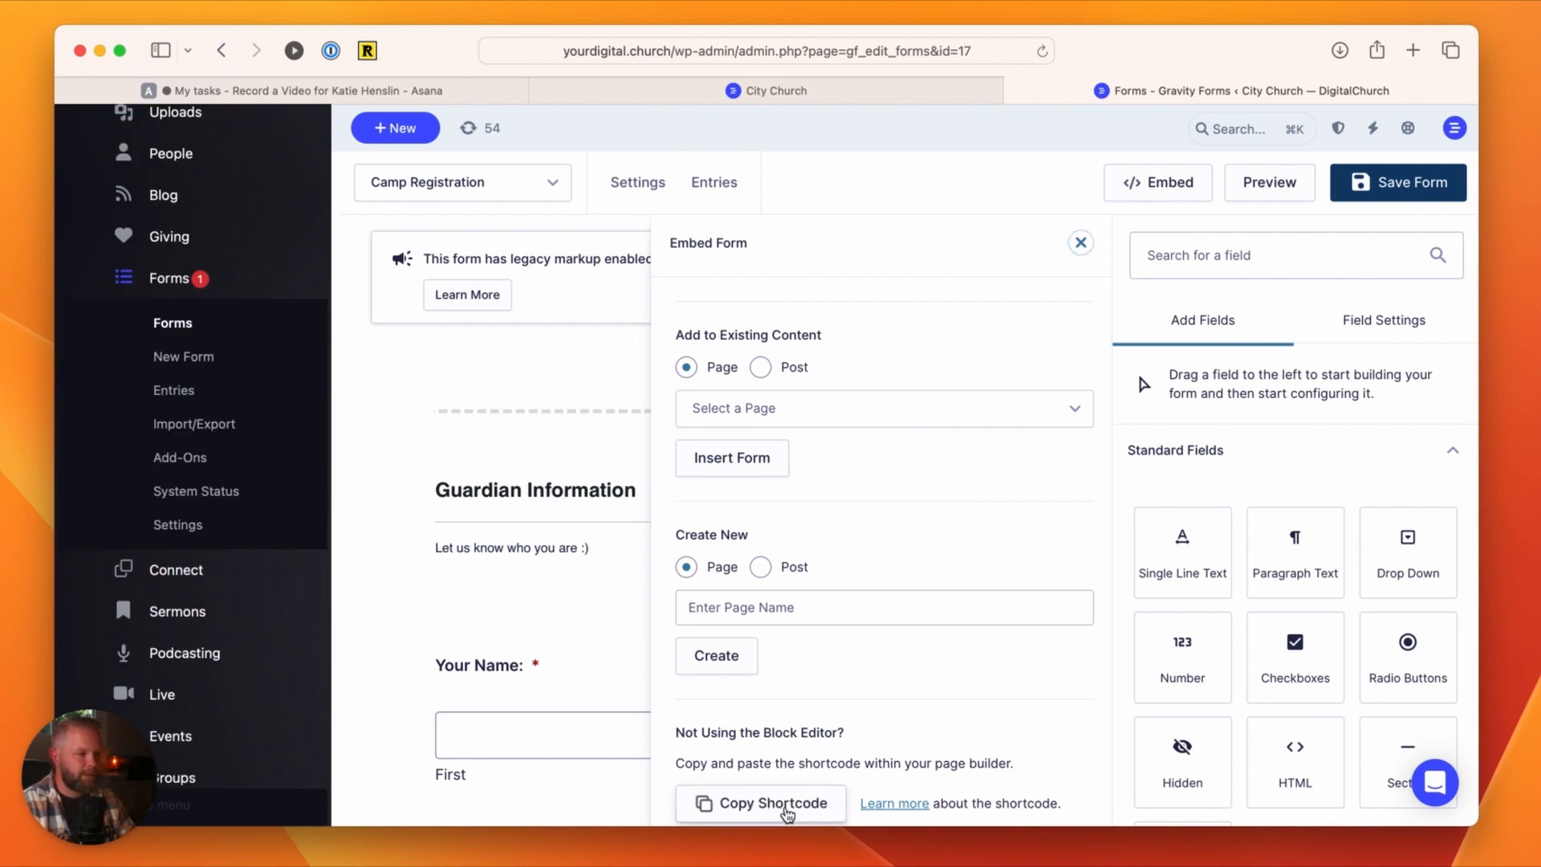
Step: Open the City Church home page in the Page Builder and add a PowerPack Modal Box module above the Find Freedom icon
left_click(862, 95)
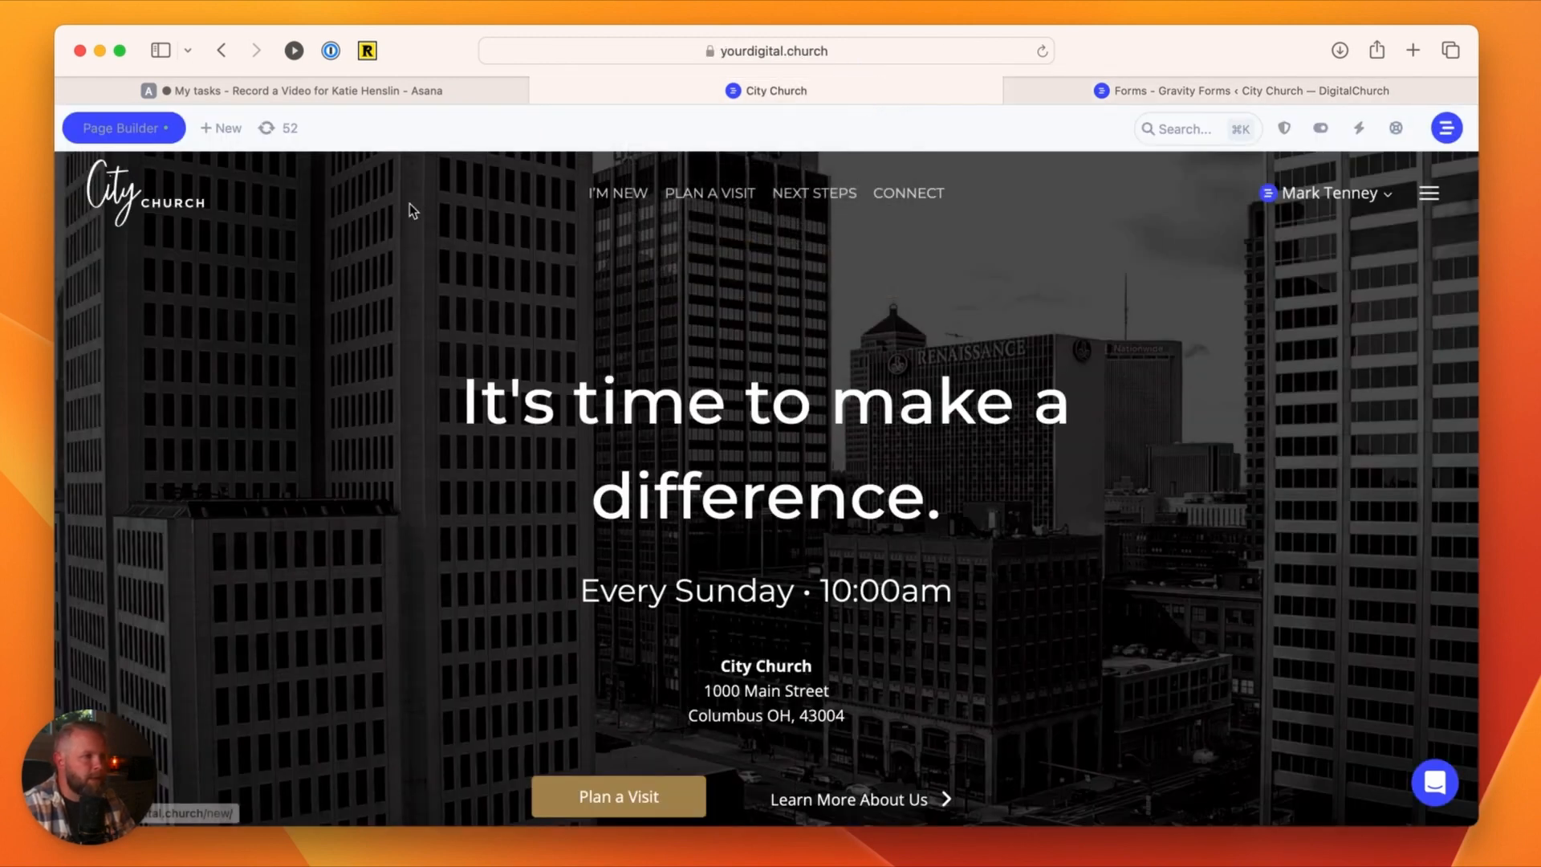
left_click(159, 127)
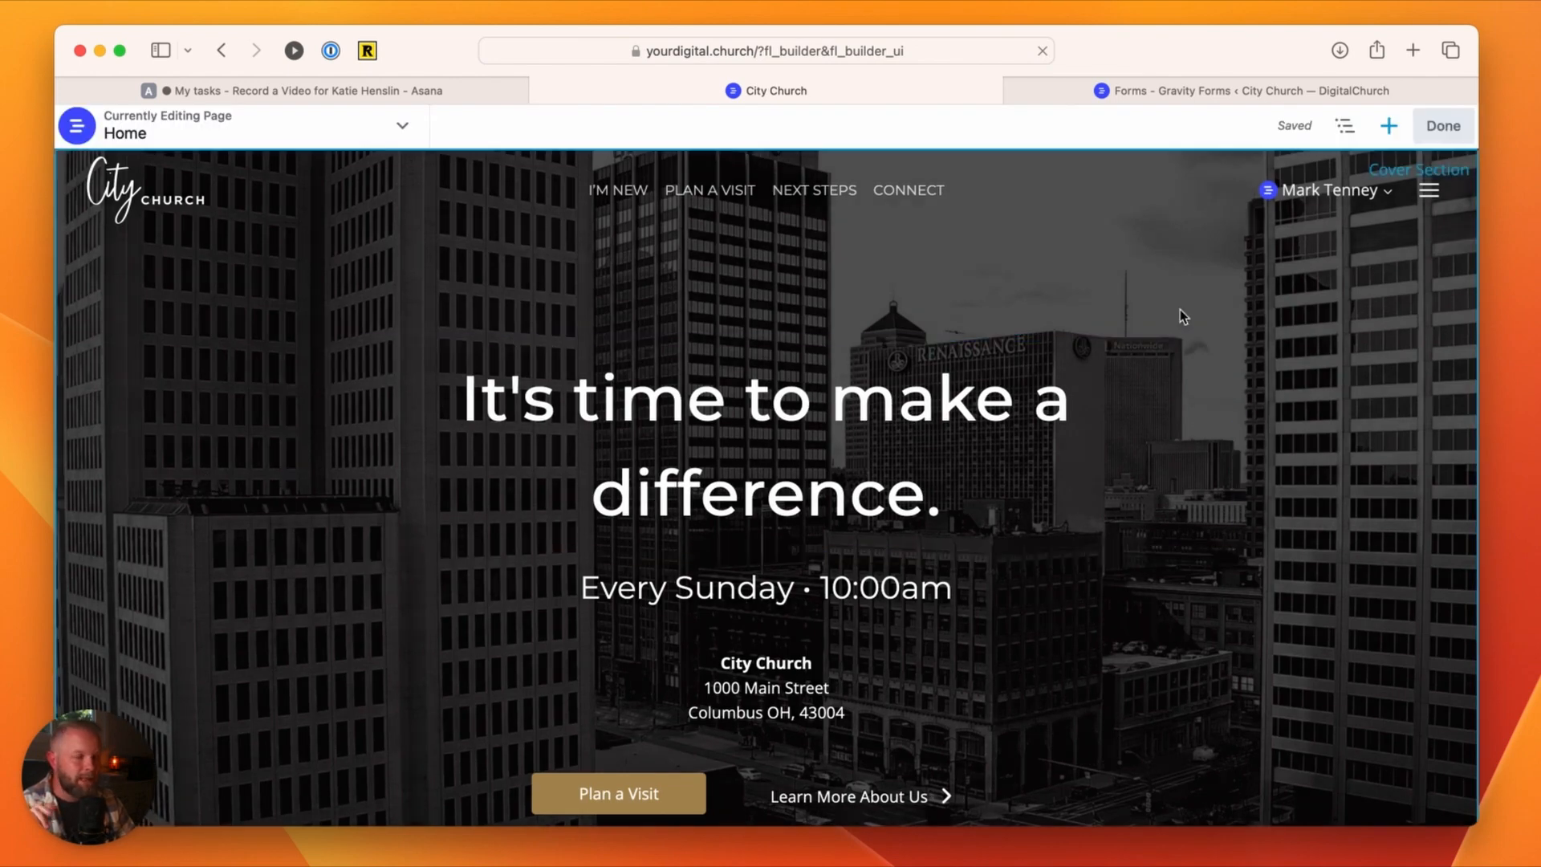
left_click(1390, 127)
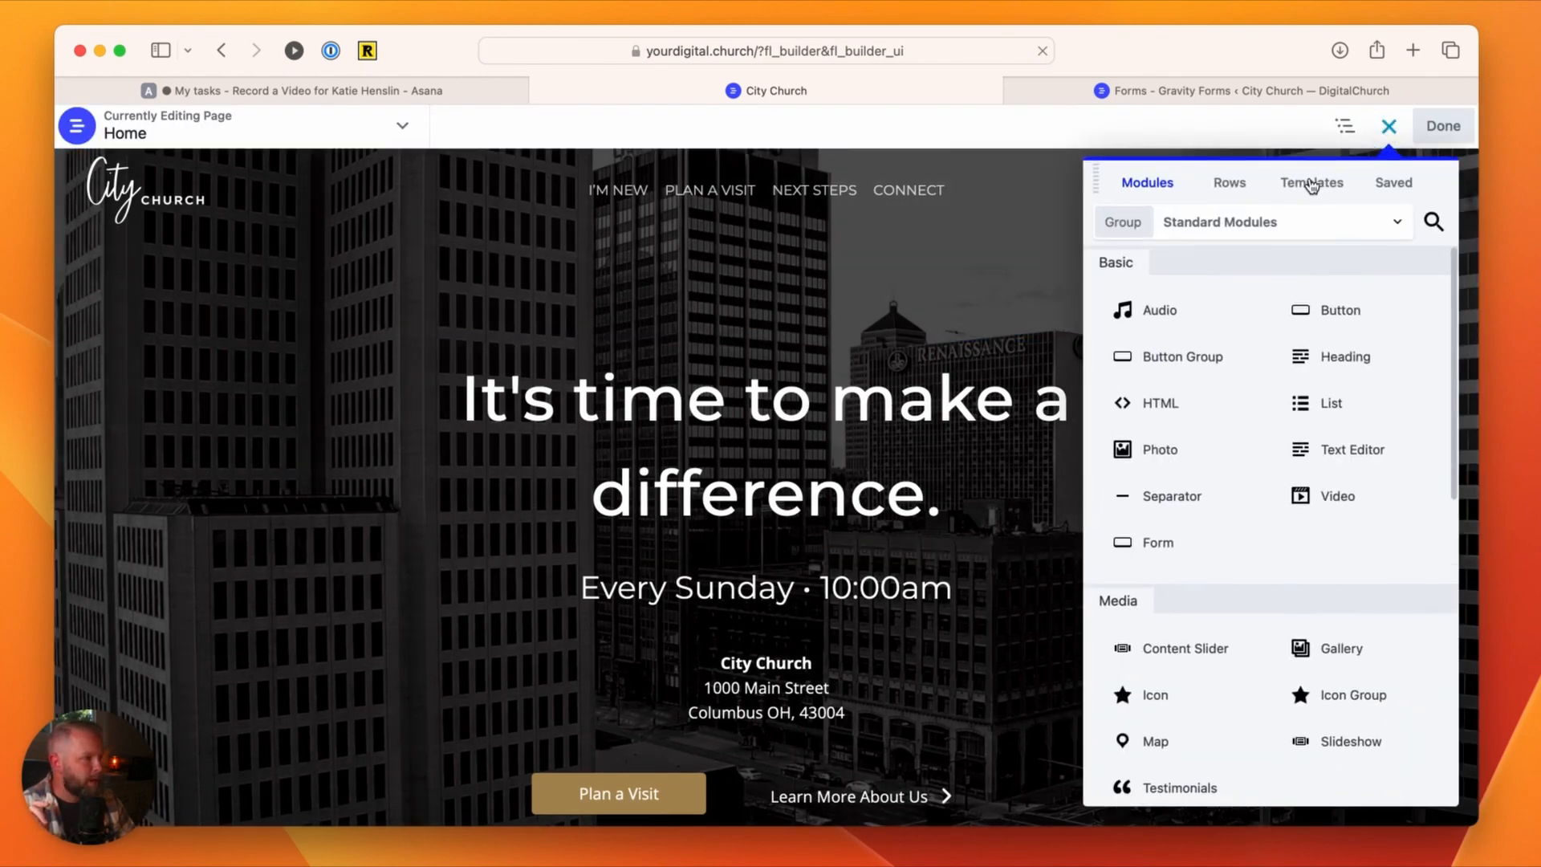
left_click(1221, 225)
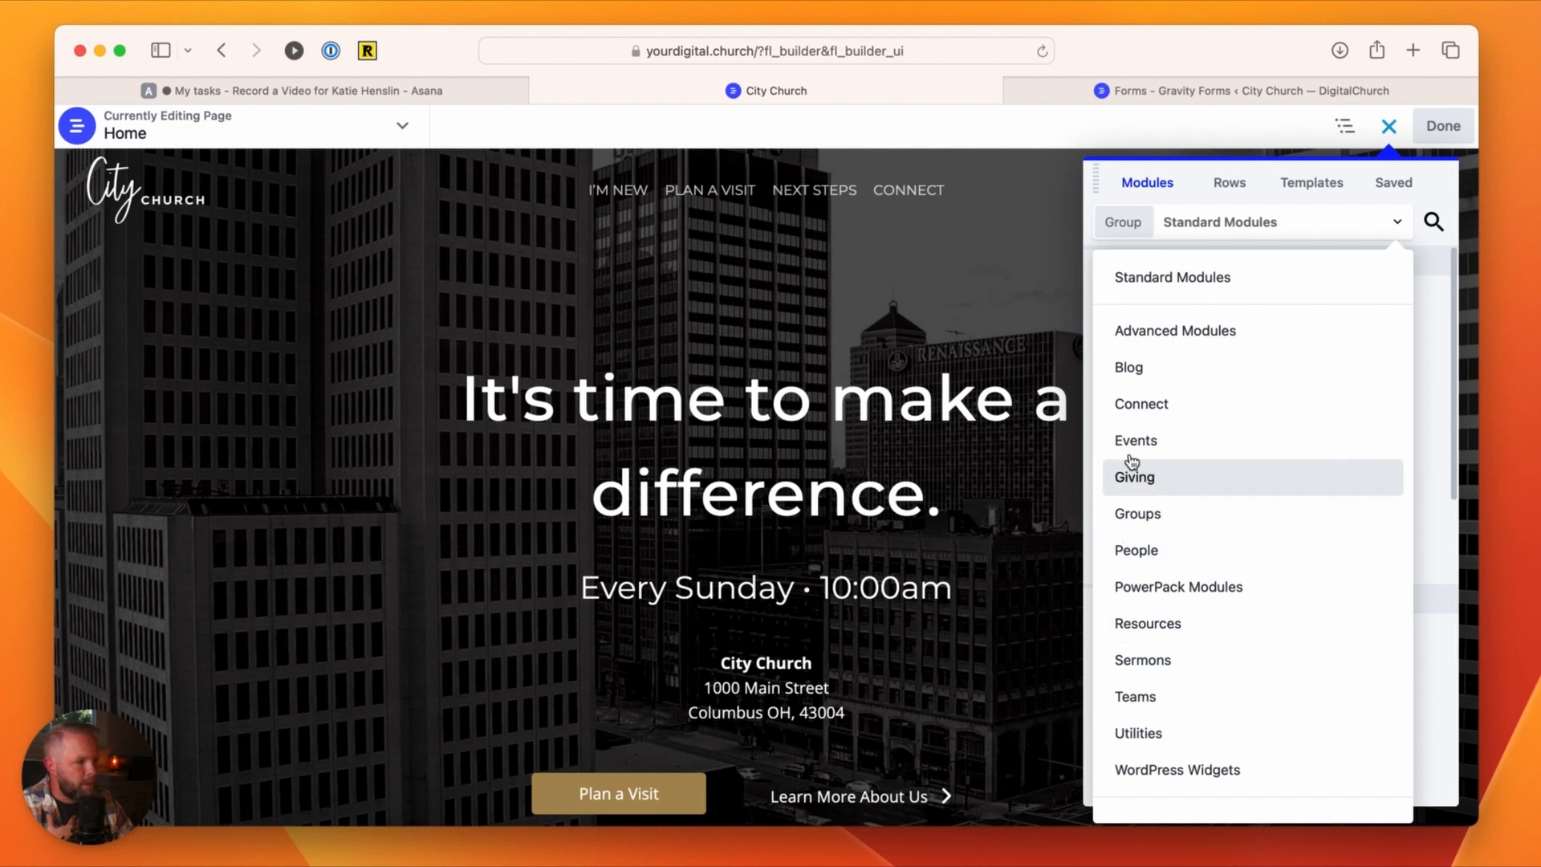
left_click(1133, 331)
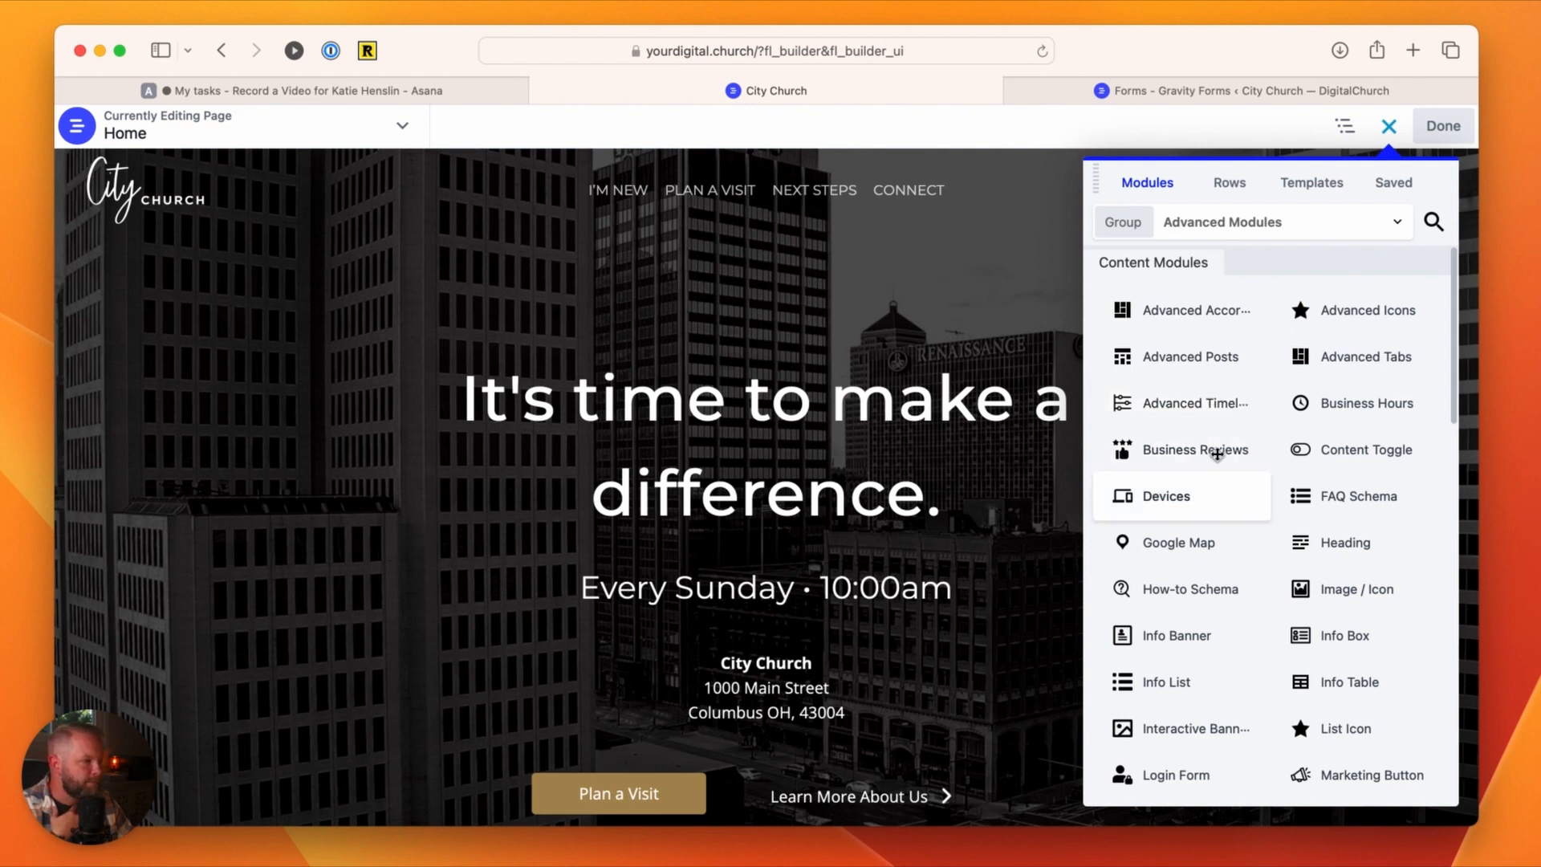
scroll(1351, 466, "down", 5)
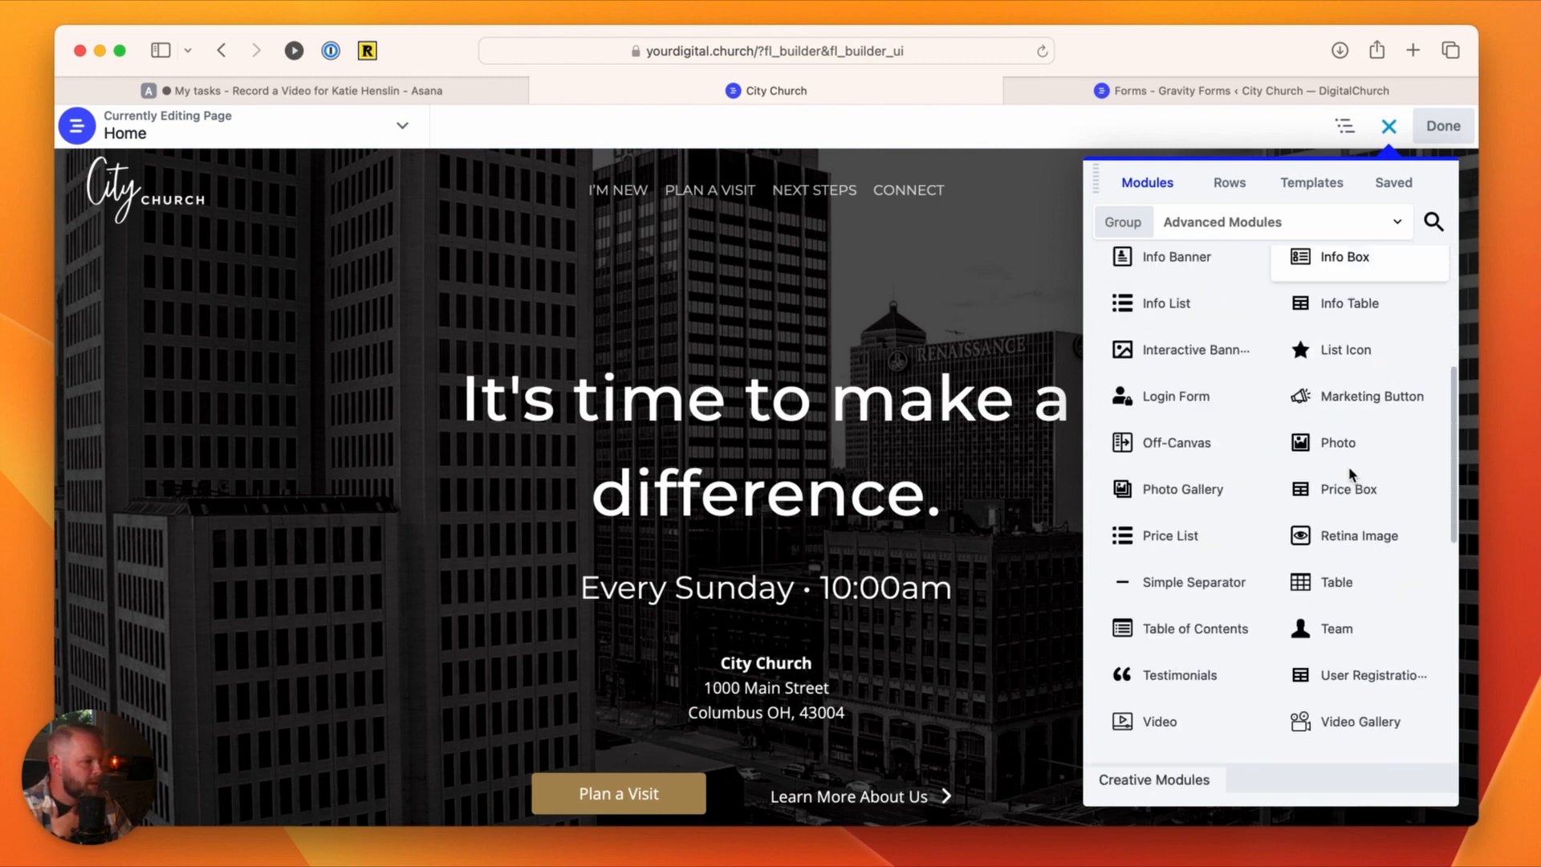
left_click(1434, 221)
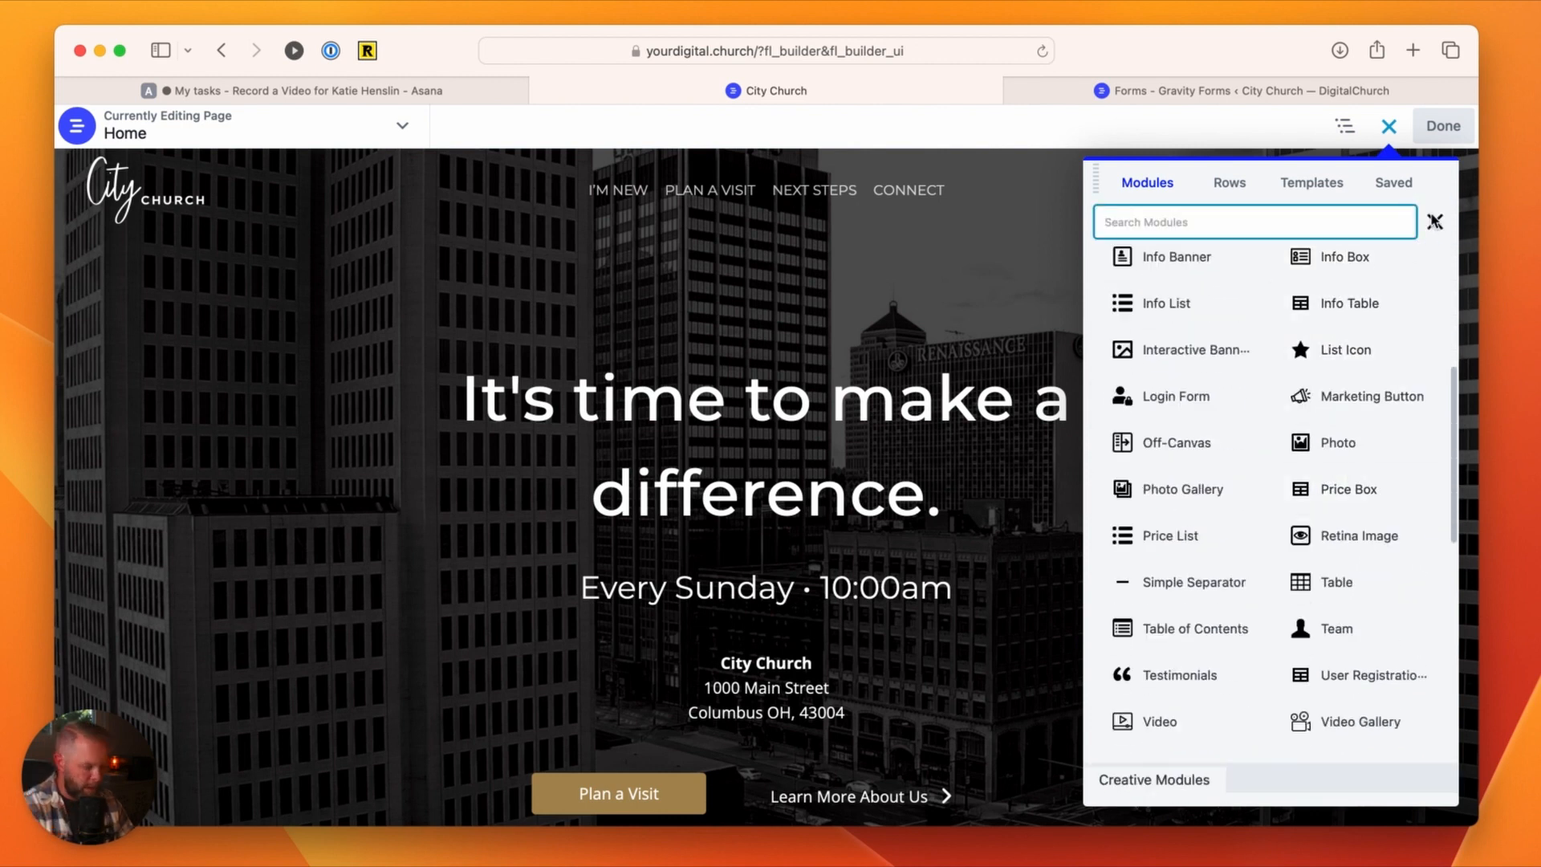
type("modal")
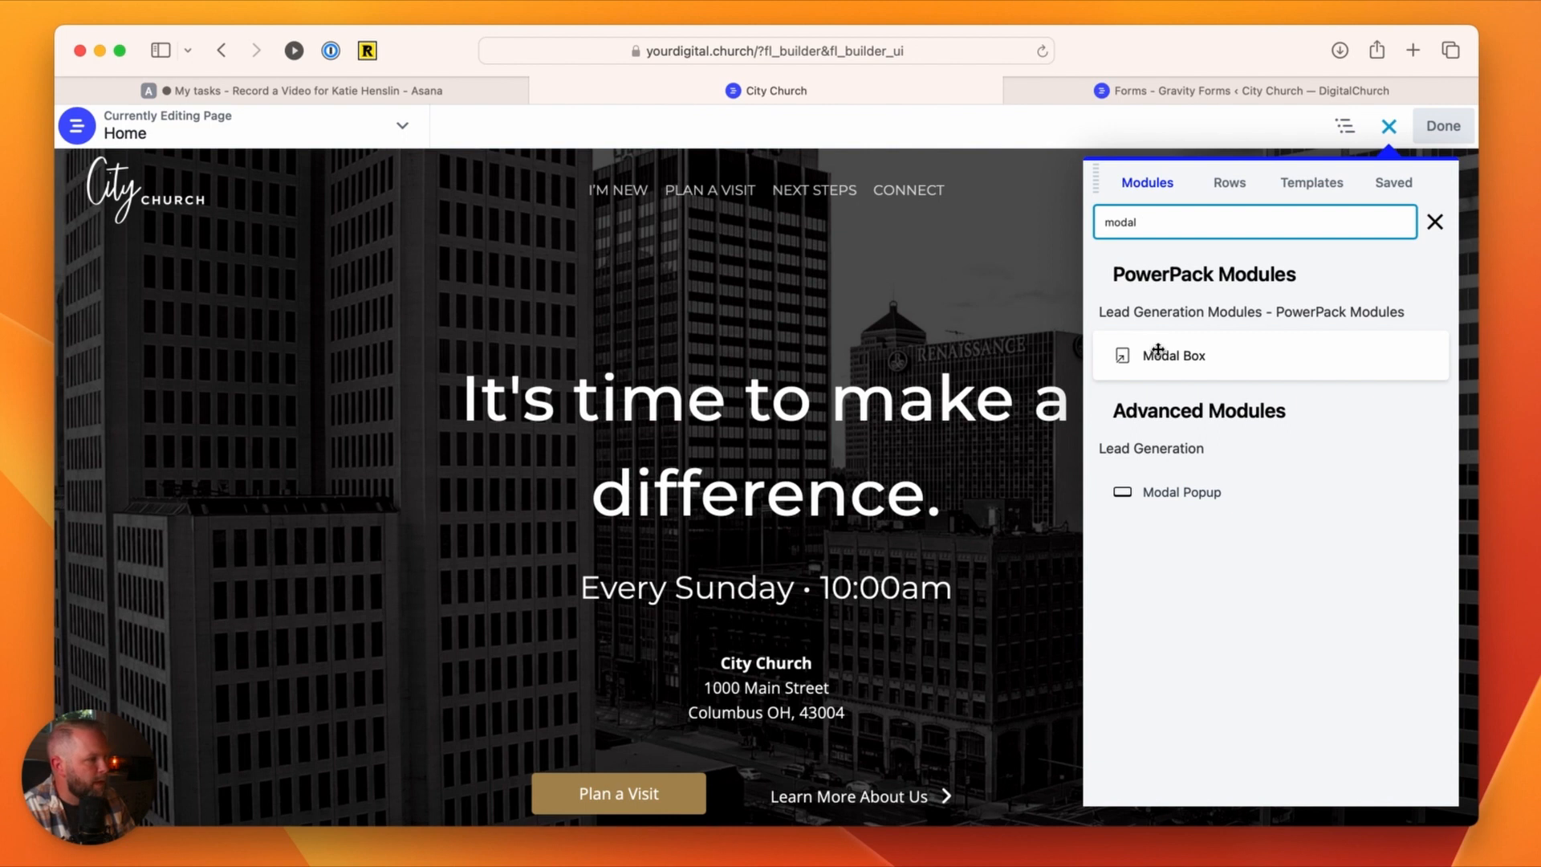
left_click_drag(1166, 356, 688, 784)
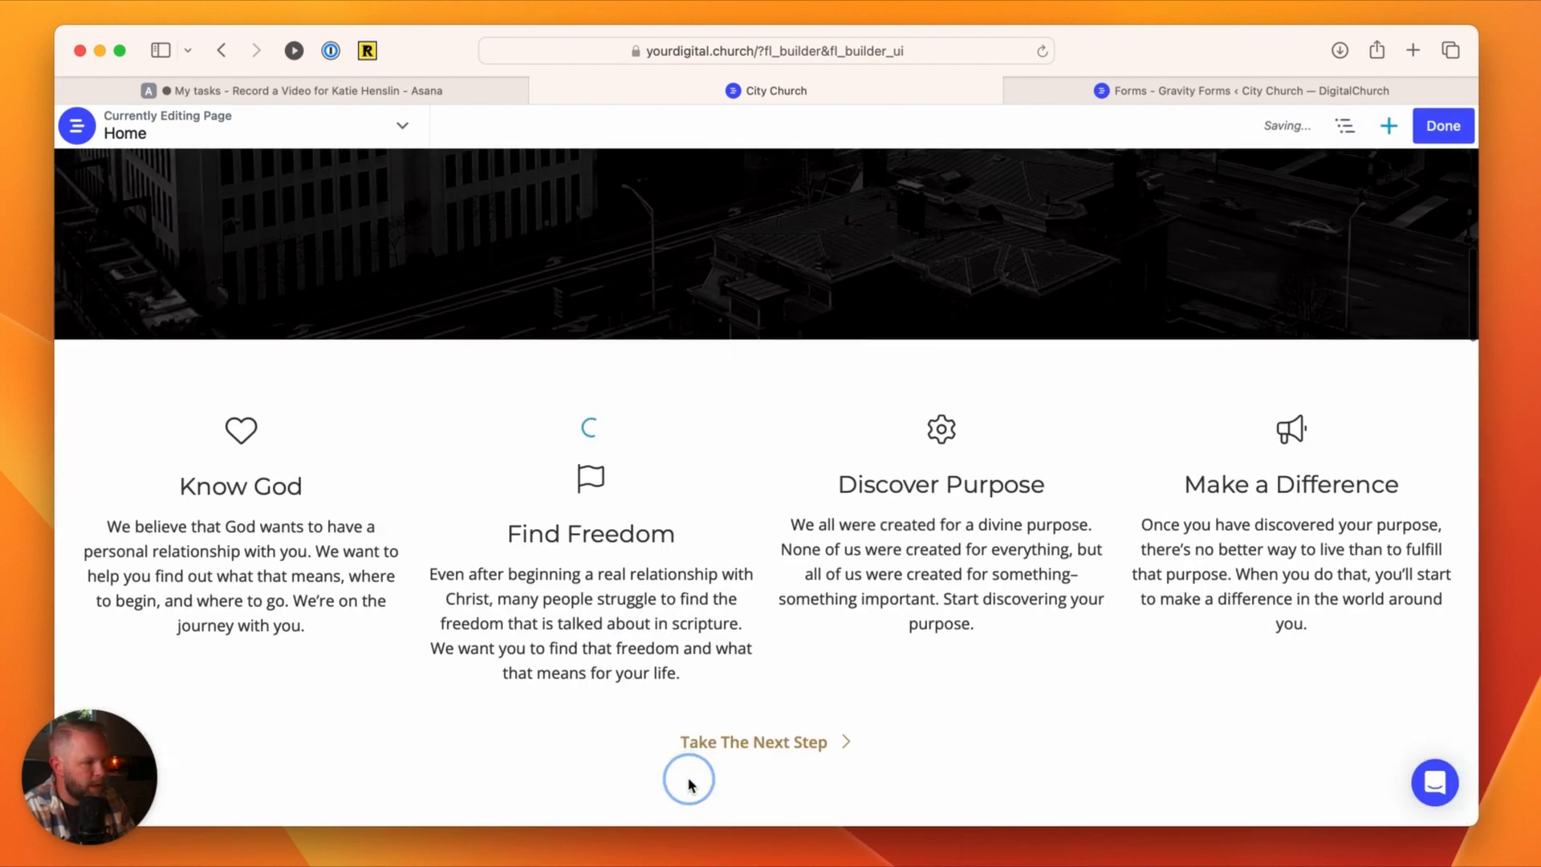
Step: Dock the Modal Box settings panel beside the page and turn off Show Preview in its general options
scroll(688, 778, "down", 2)
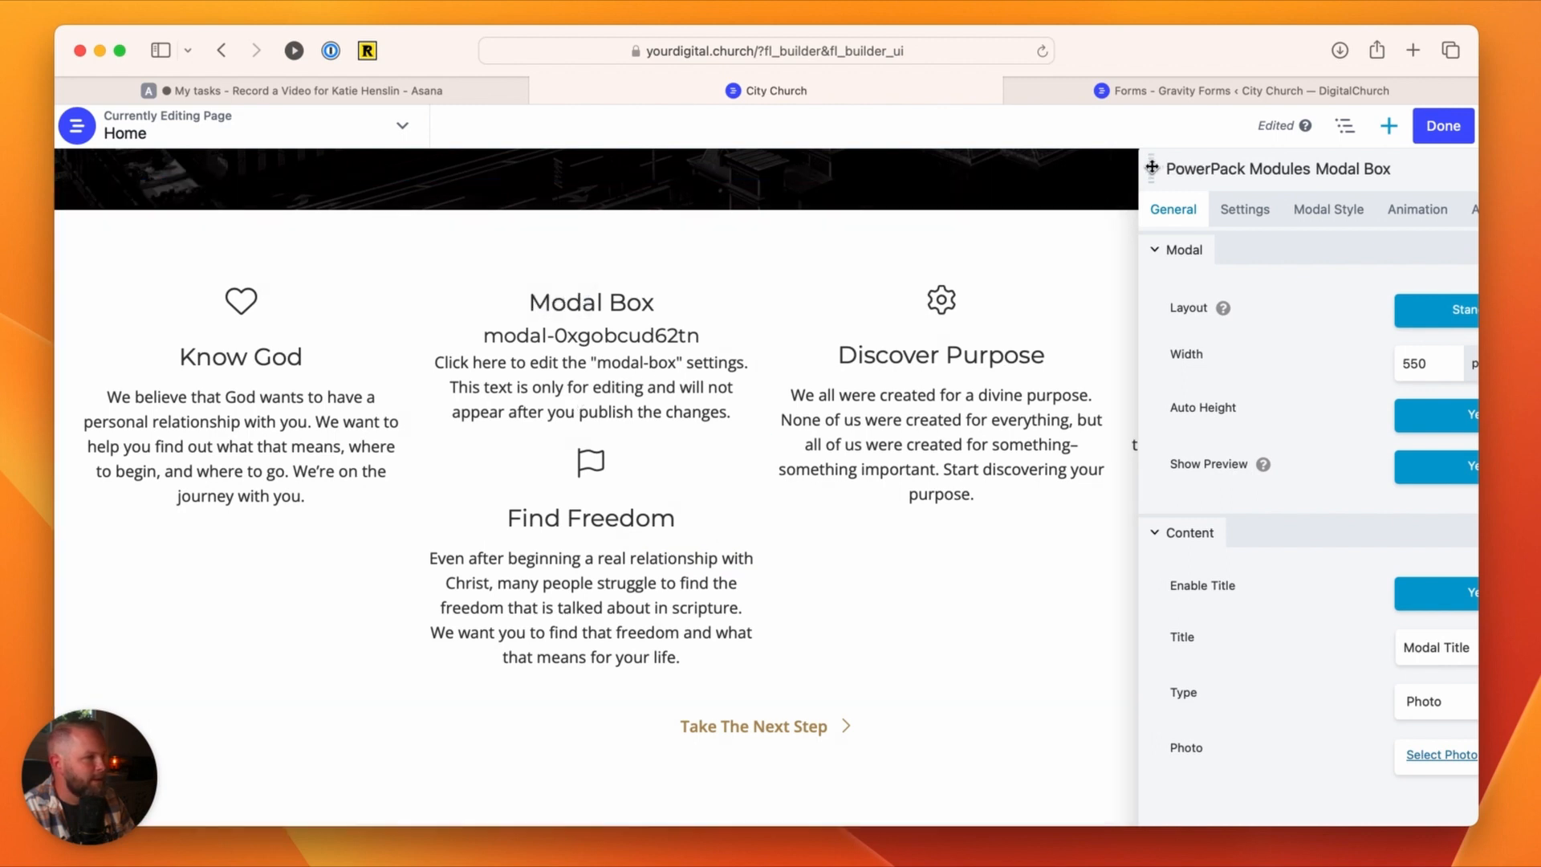
left_click_drag(1154, 167, 16, 311)
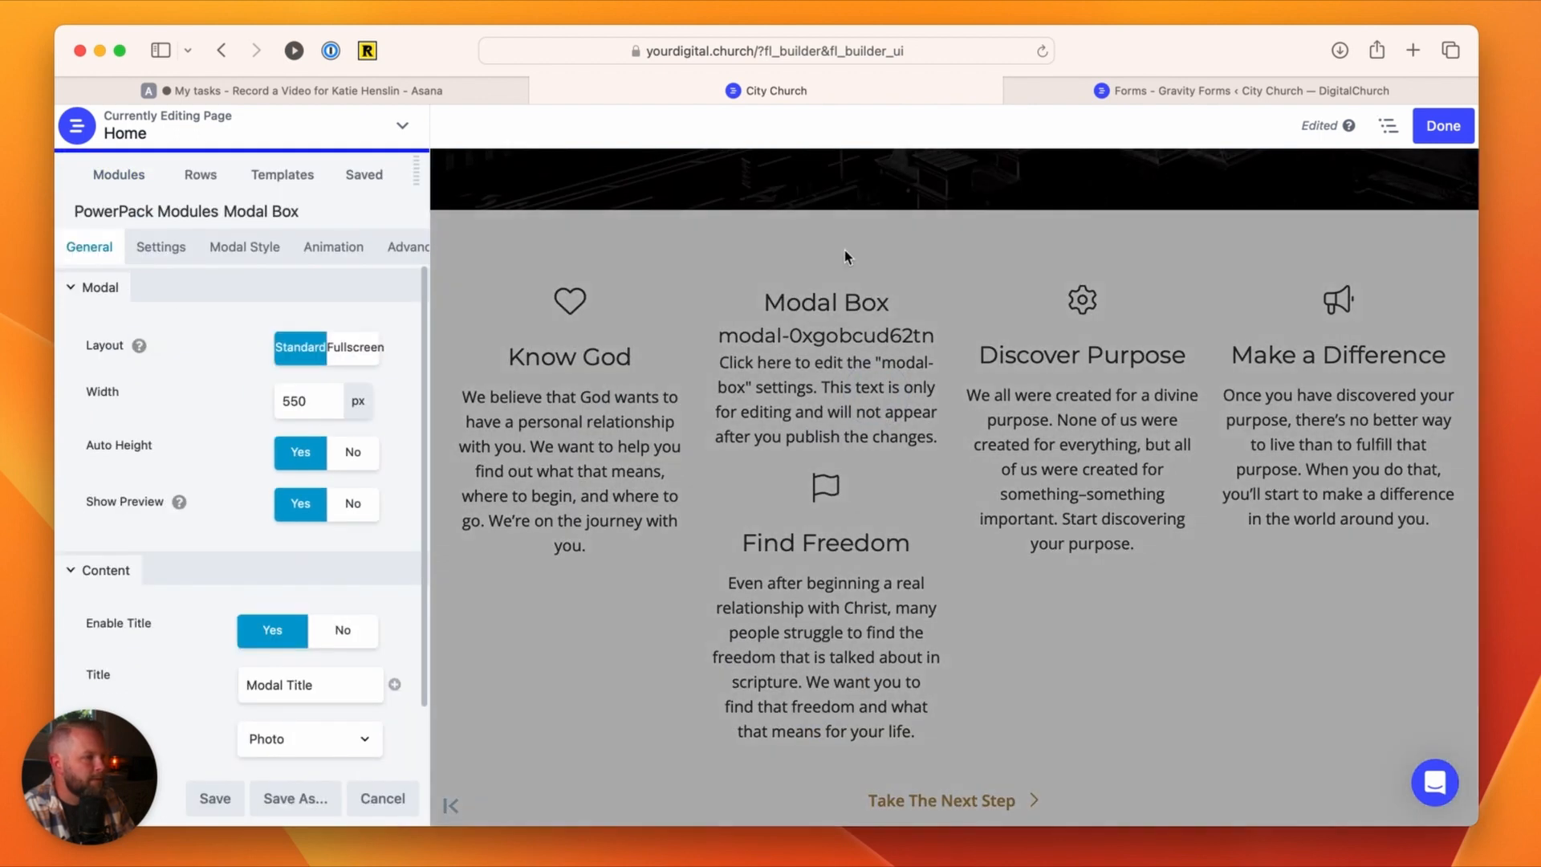
left_click(160, 246)
left_click(93, 251)
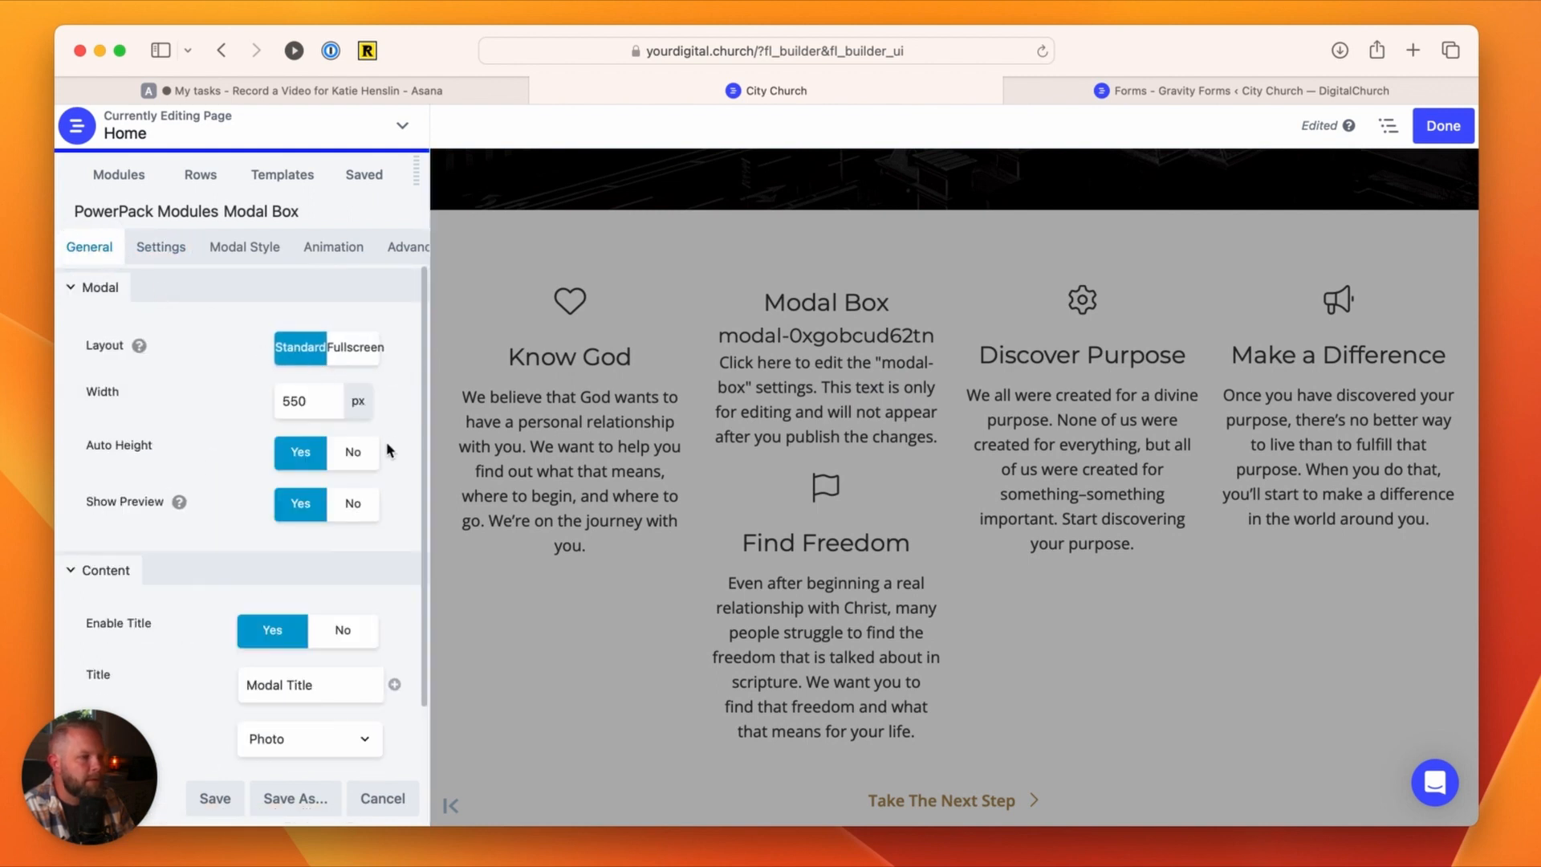
scroll(253, 536, "down", 1)
left_click(352, 490)
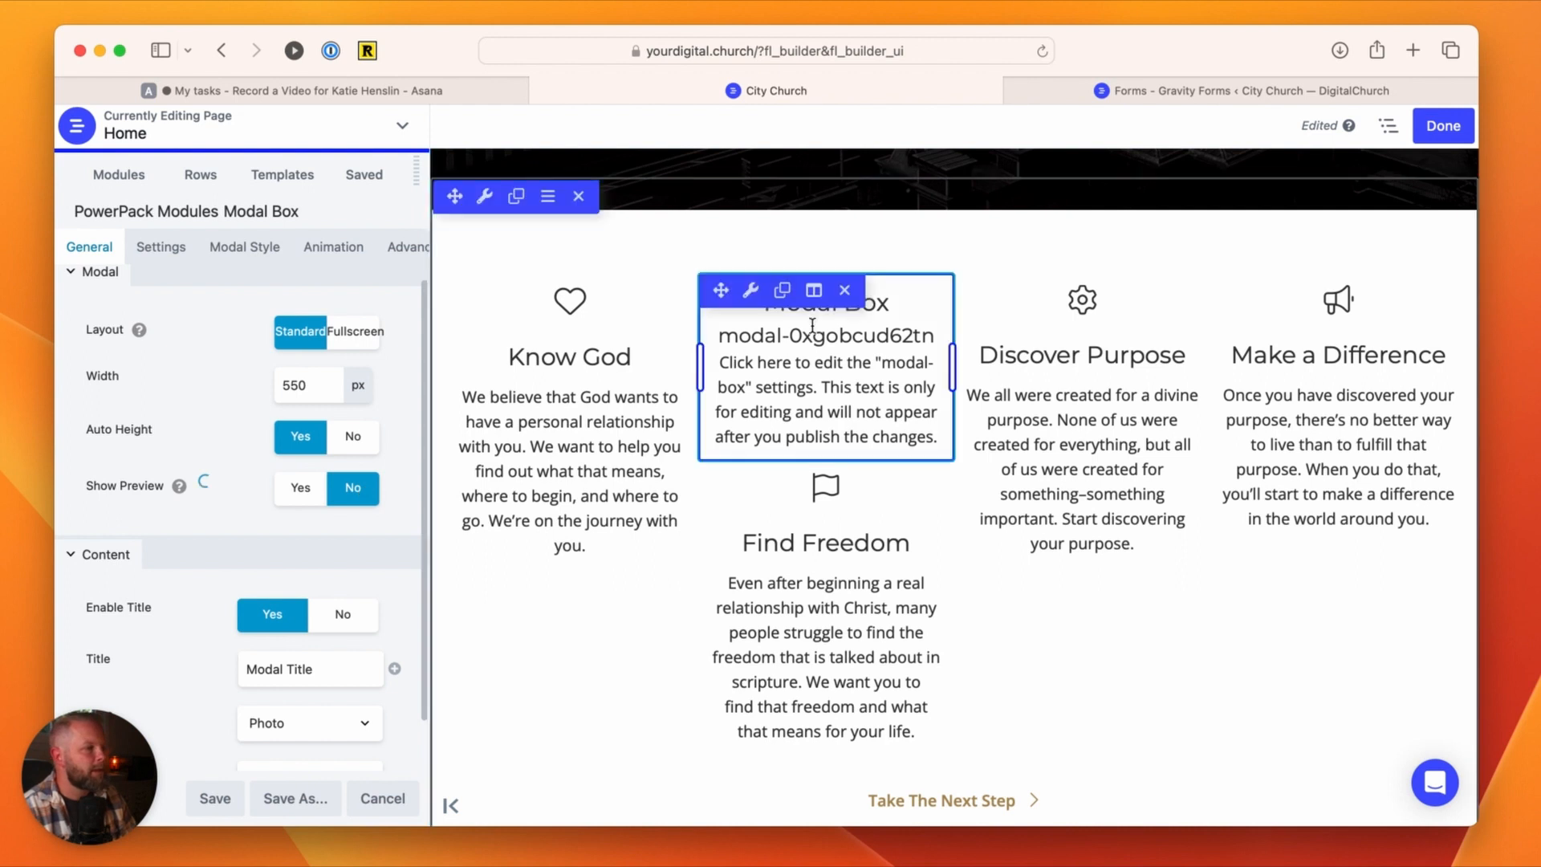
Step: Move the Modal Box module into the cover section, below the Plan a Visit and Learn More About Us buttons
scroll(774, 321, "up", 5)
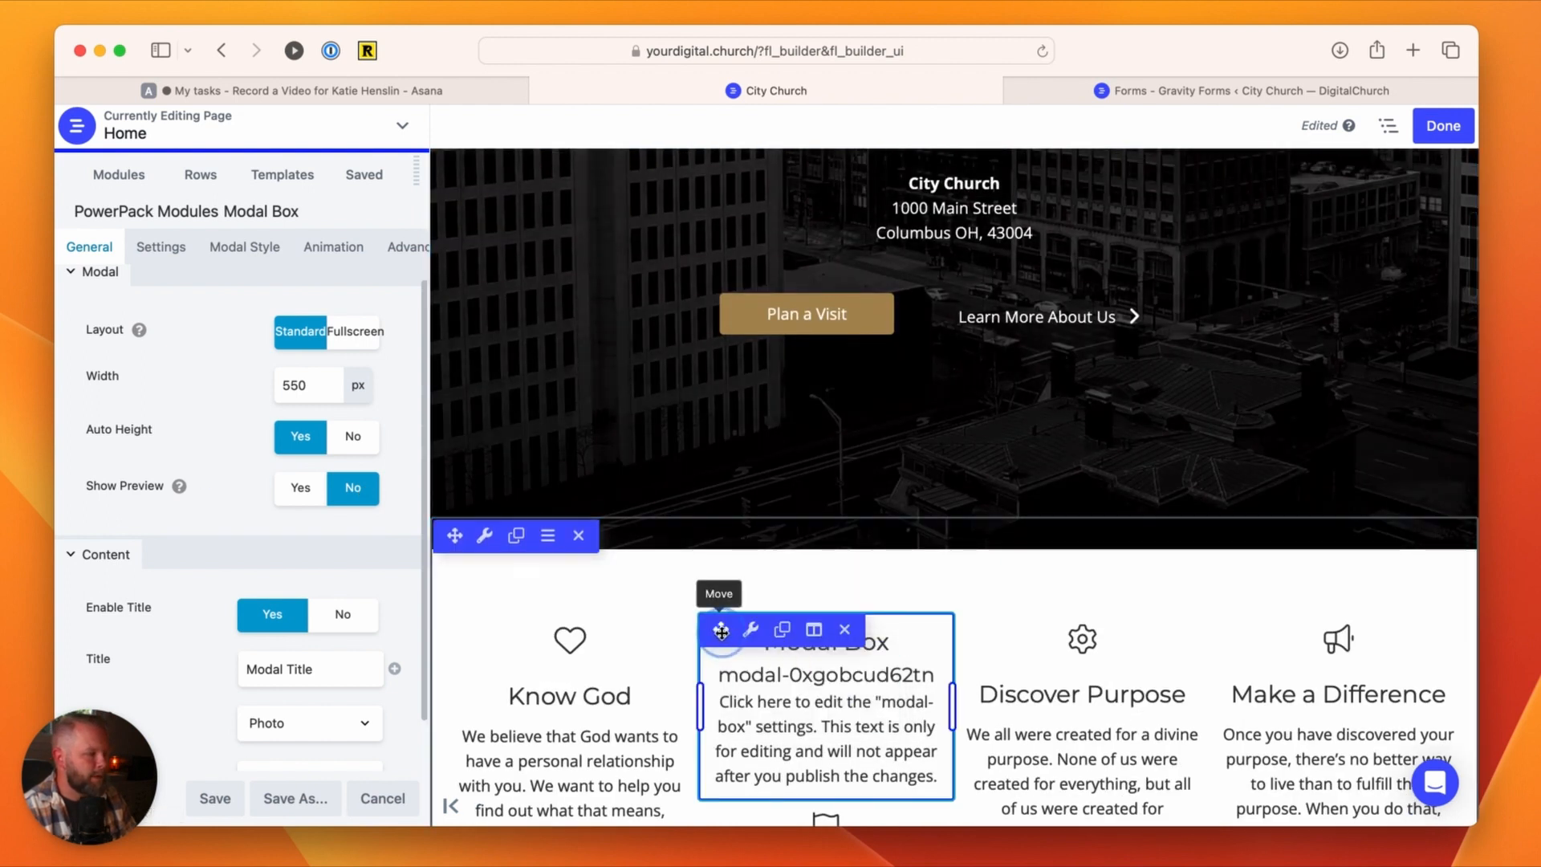
left_click_drag(720, 629, 909, 291)
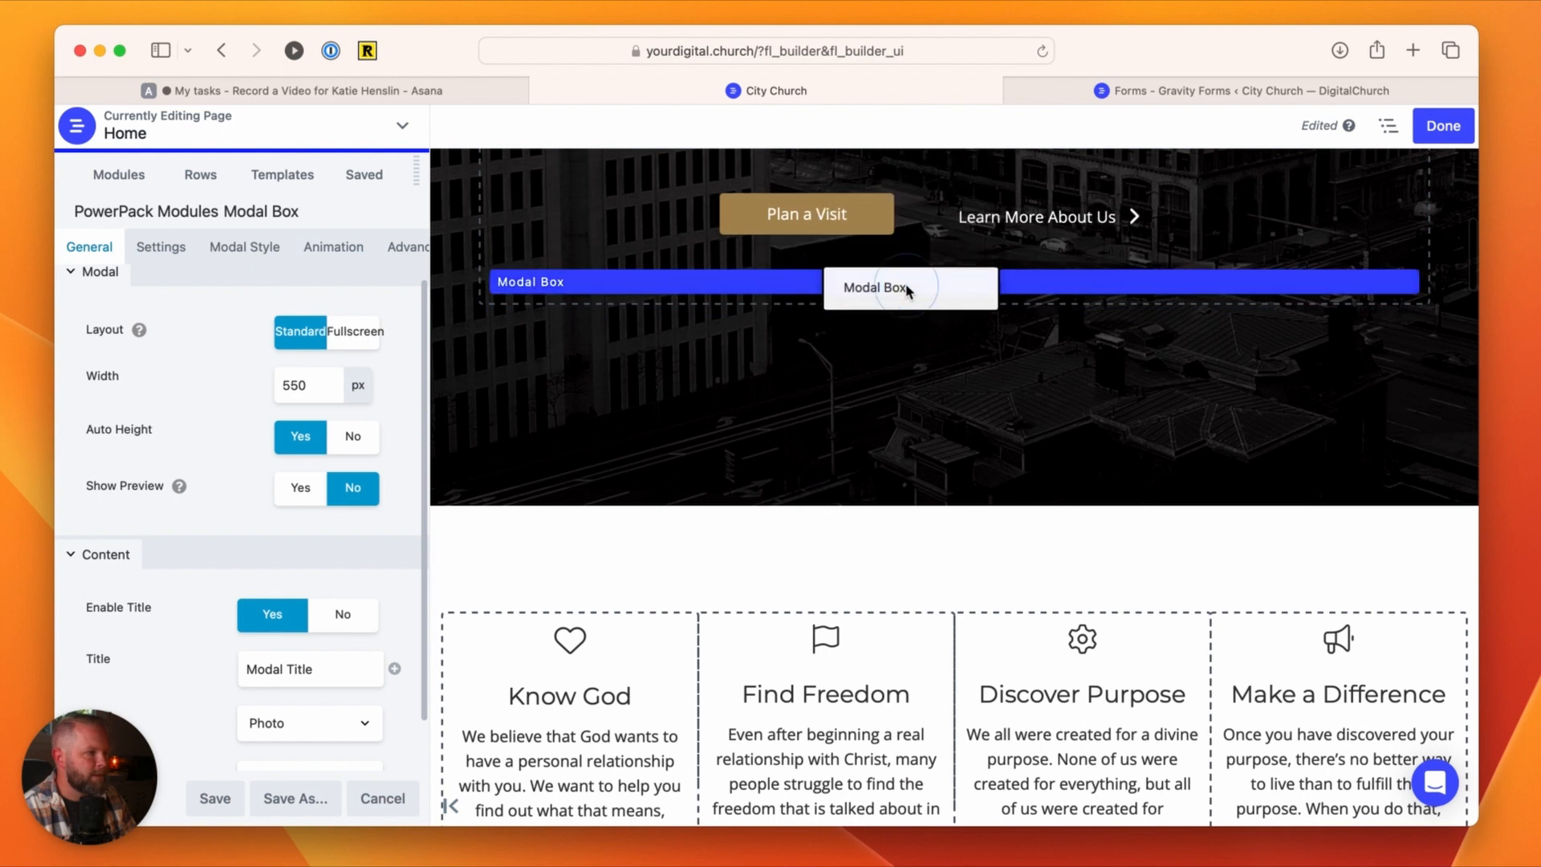
left_click_drag(923, 370, 969, 480)
scroll(968, 481, "up", 4)
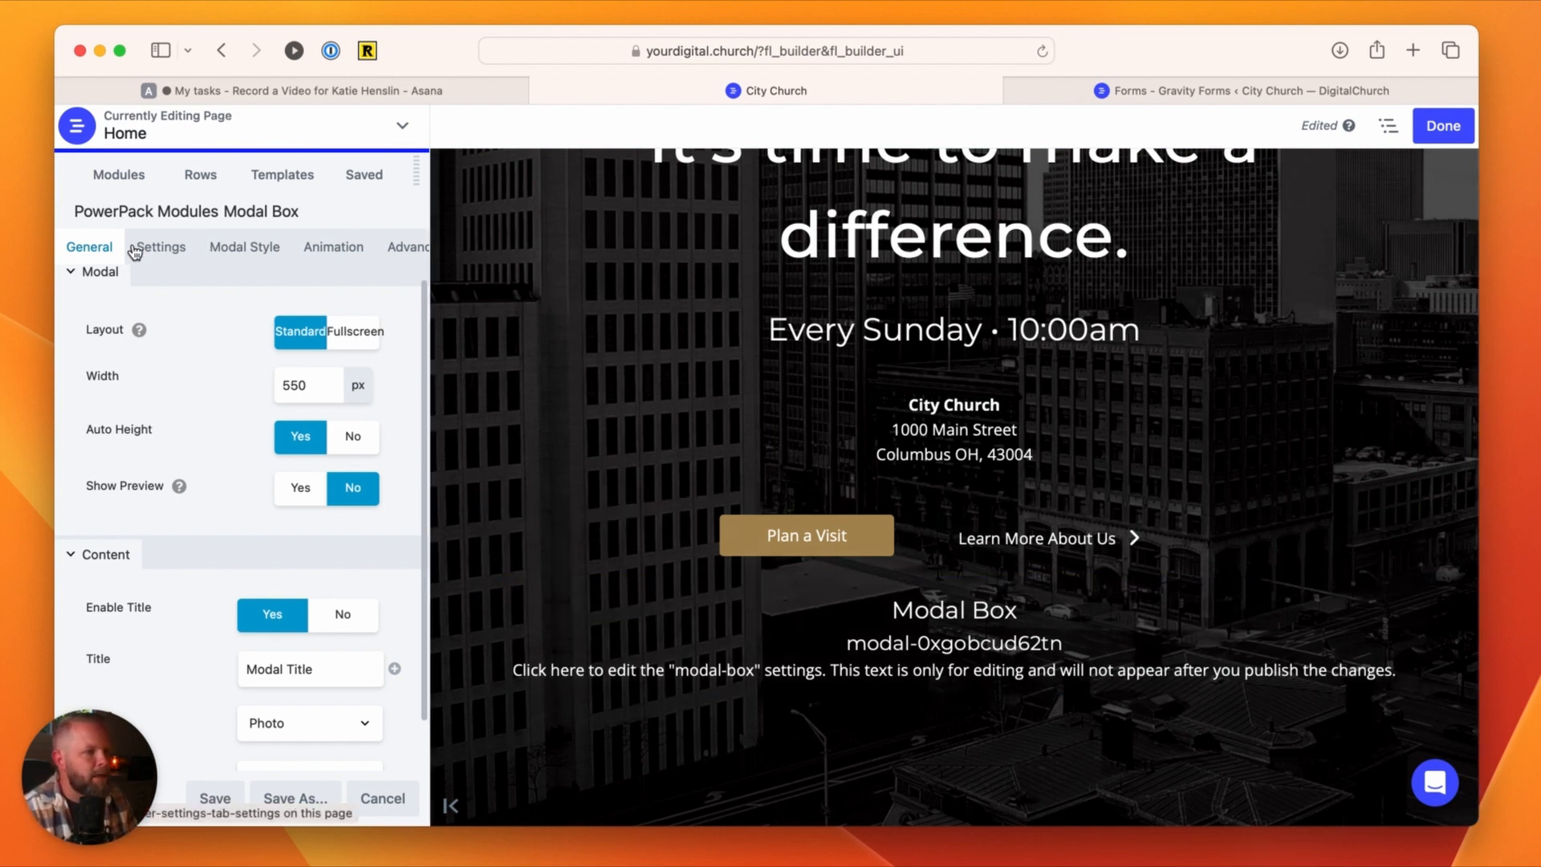
Step: Review the Modal Box style options for title, background, box, content, overlay, close button and responsive behaviour
left_click(236, 252)
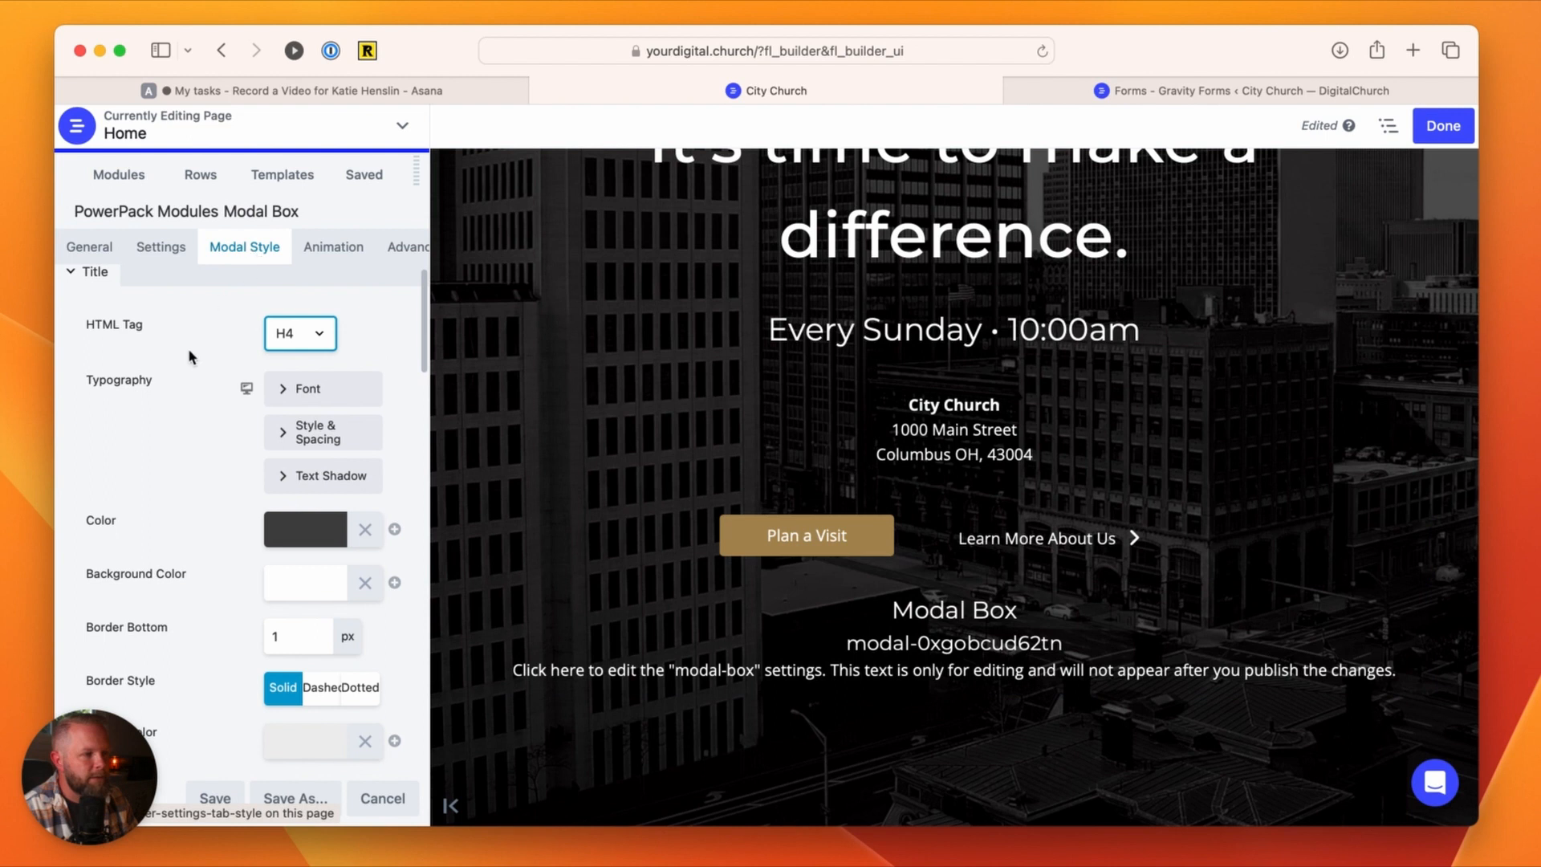
scroll(190, 357, "down", 10)
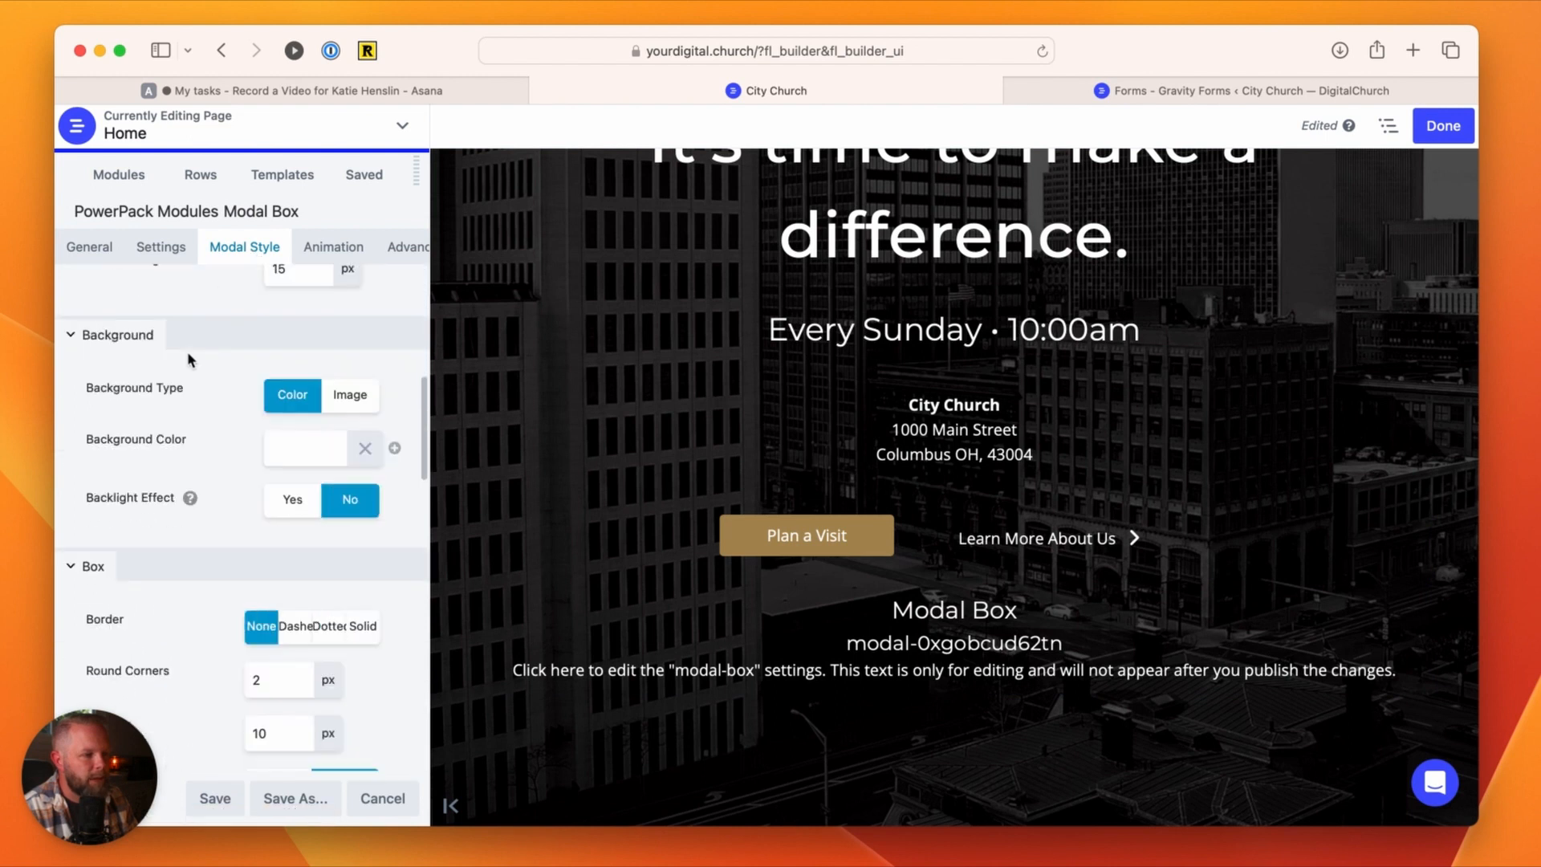
scroll(190, 358, "down", 10)
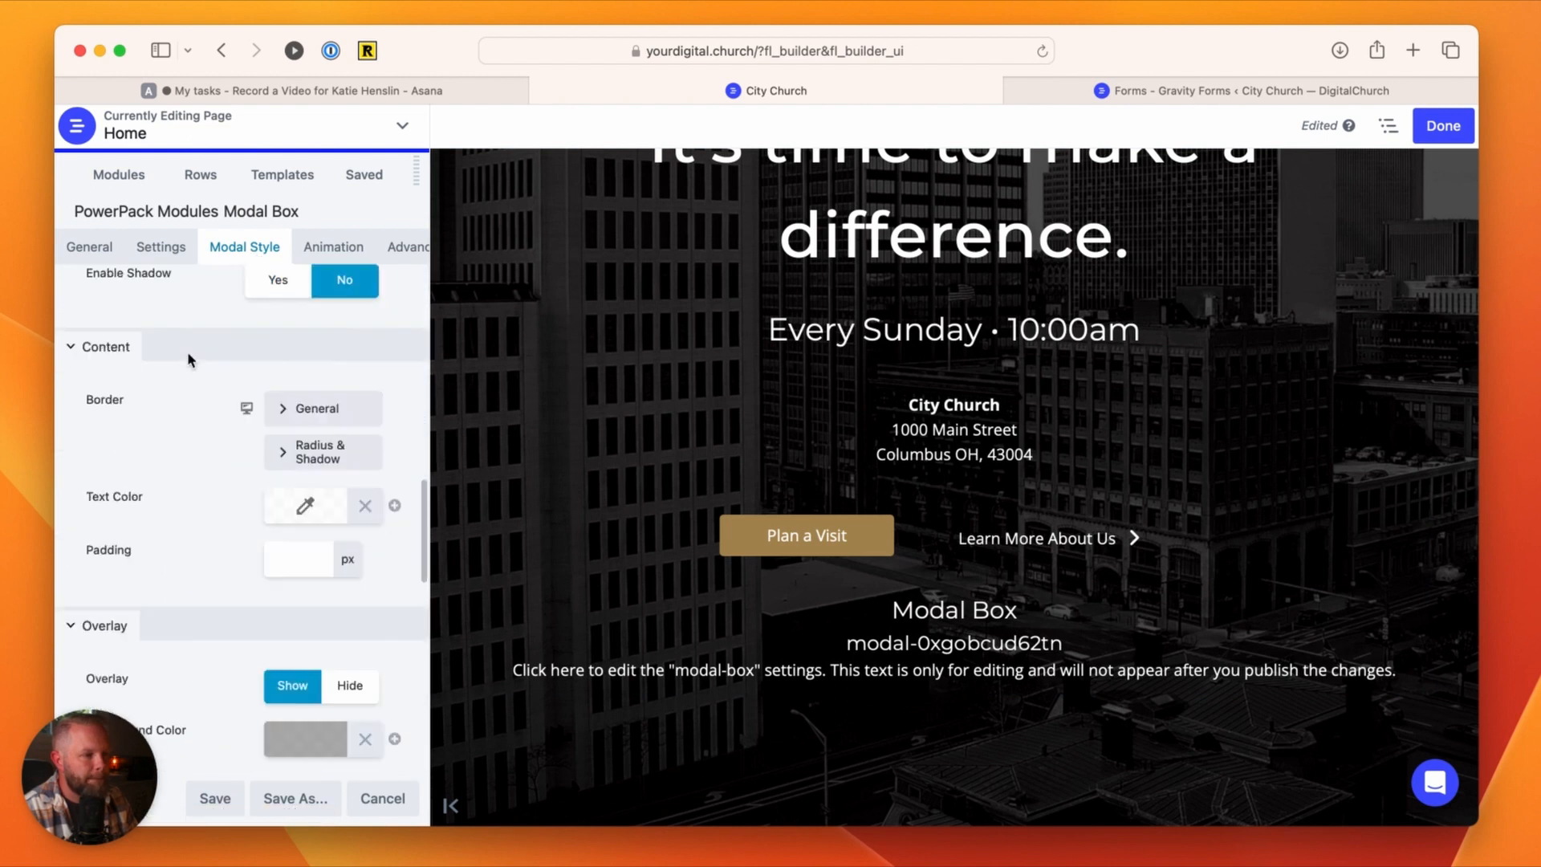
scroll(190, 360, "down", 10)
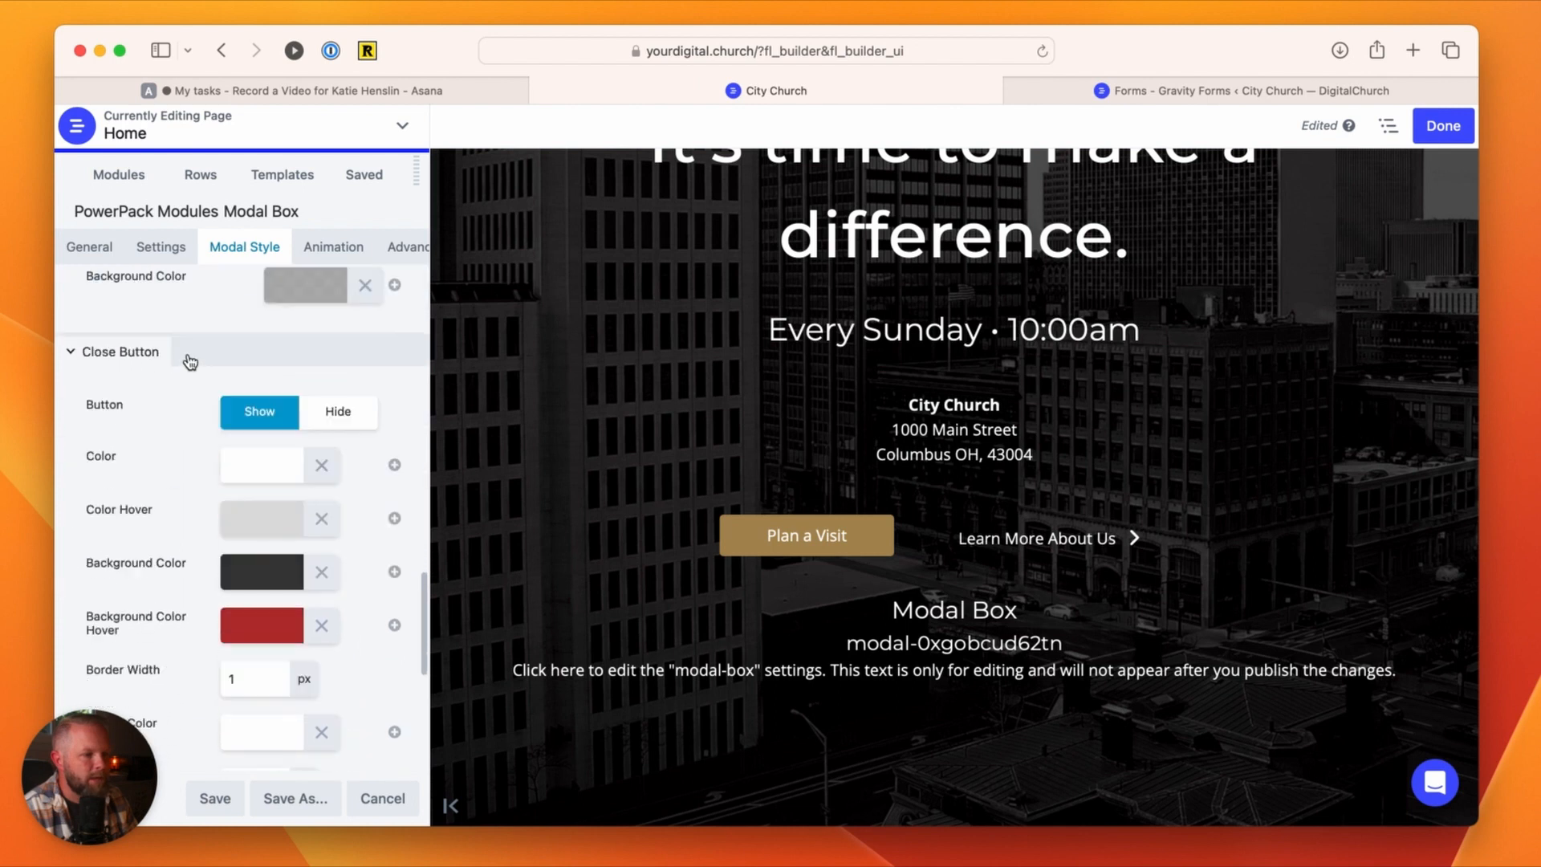
scroll(189, 362, "down", 5)
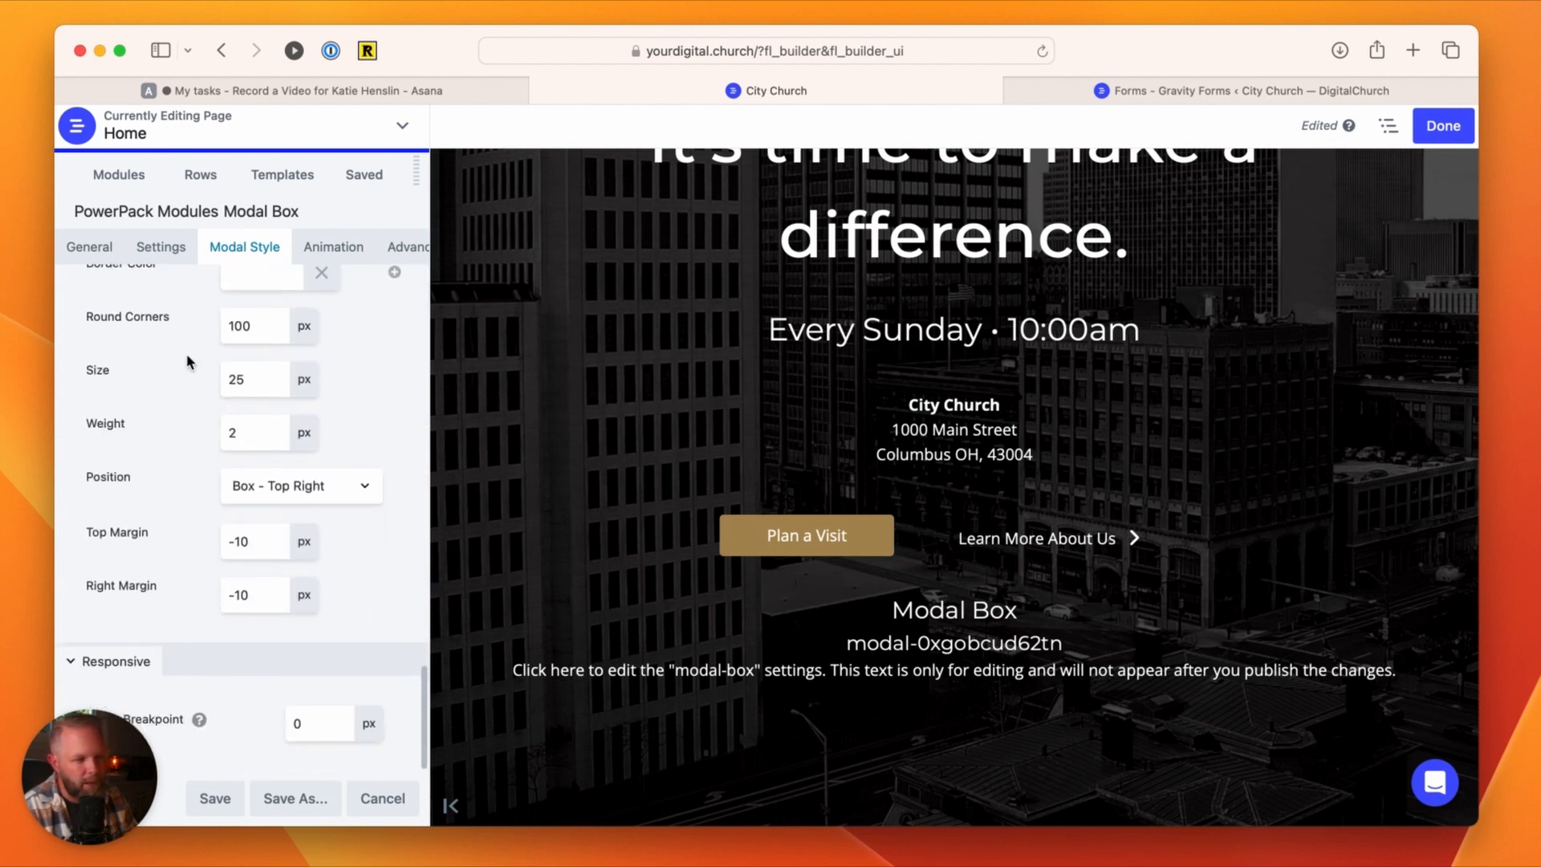
scroll(186, 361, "up", 20)
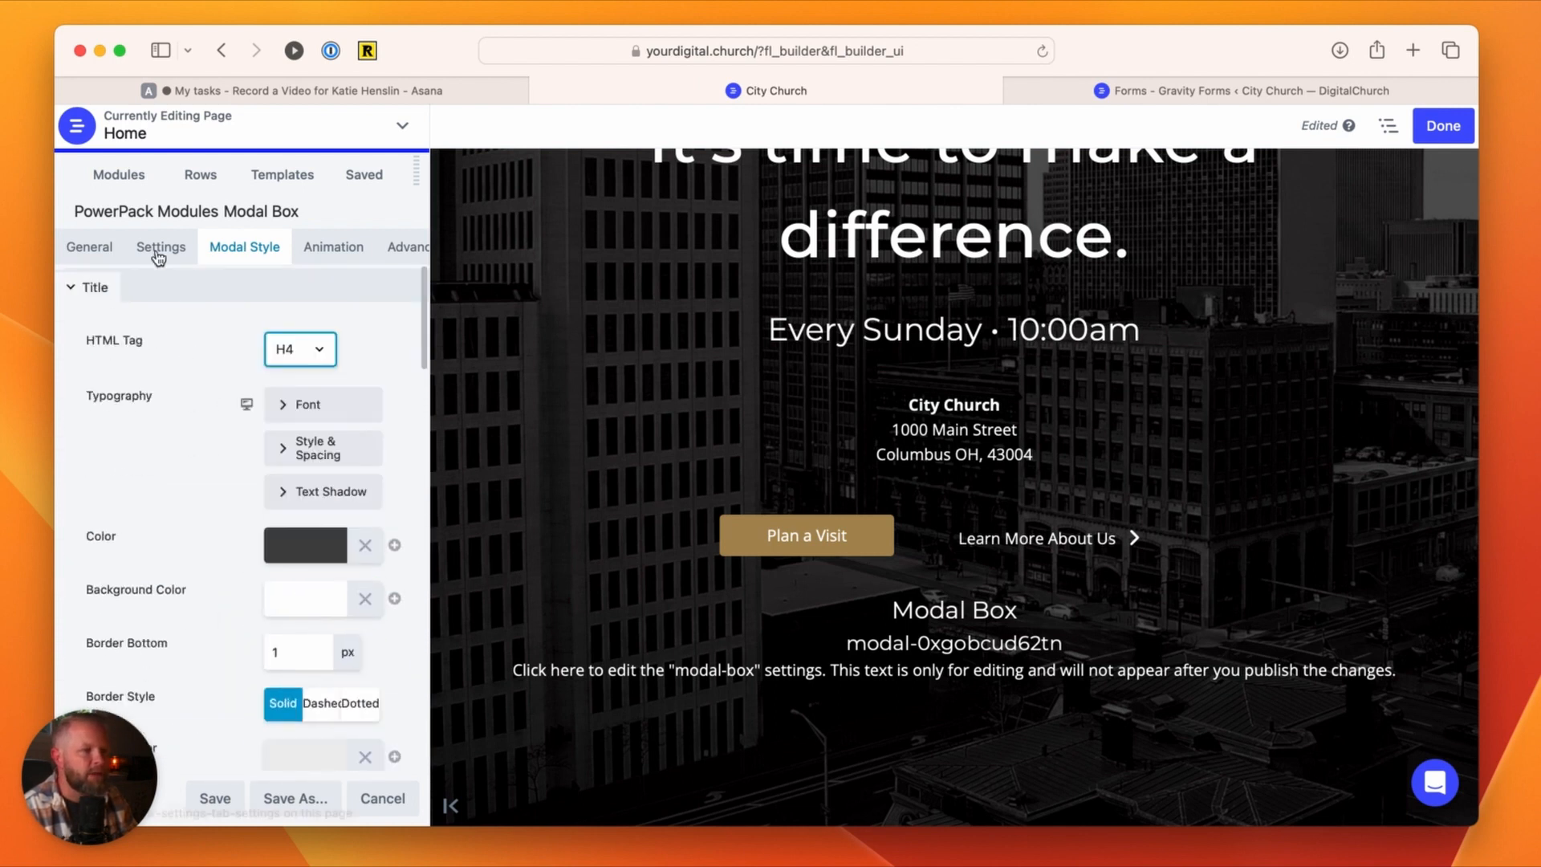
Step: Set the Modal Box width to 640 px in its general options
left_click(72, 250)
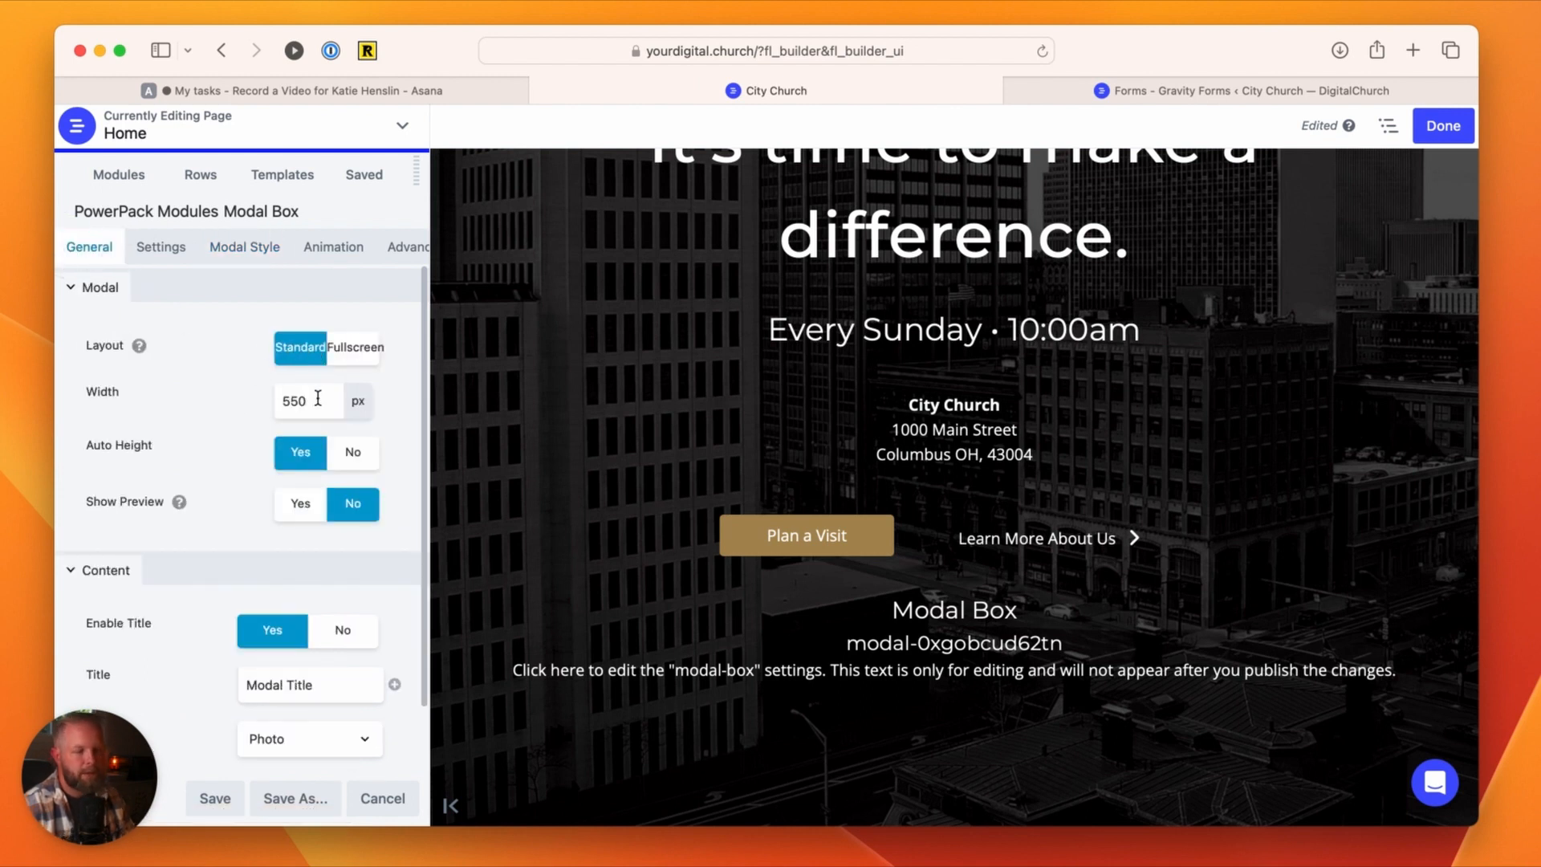
left_click_drag(318, 398, 278, 405)
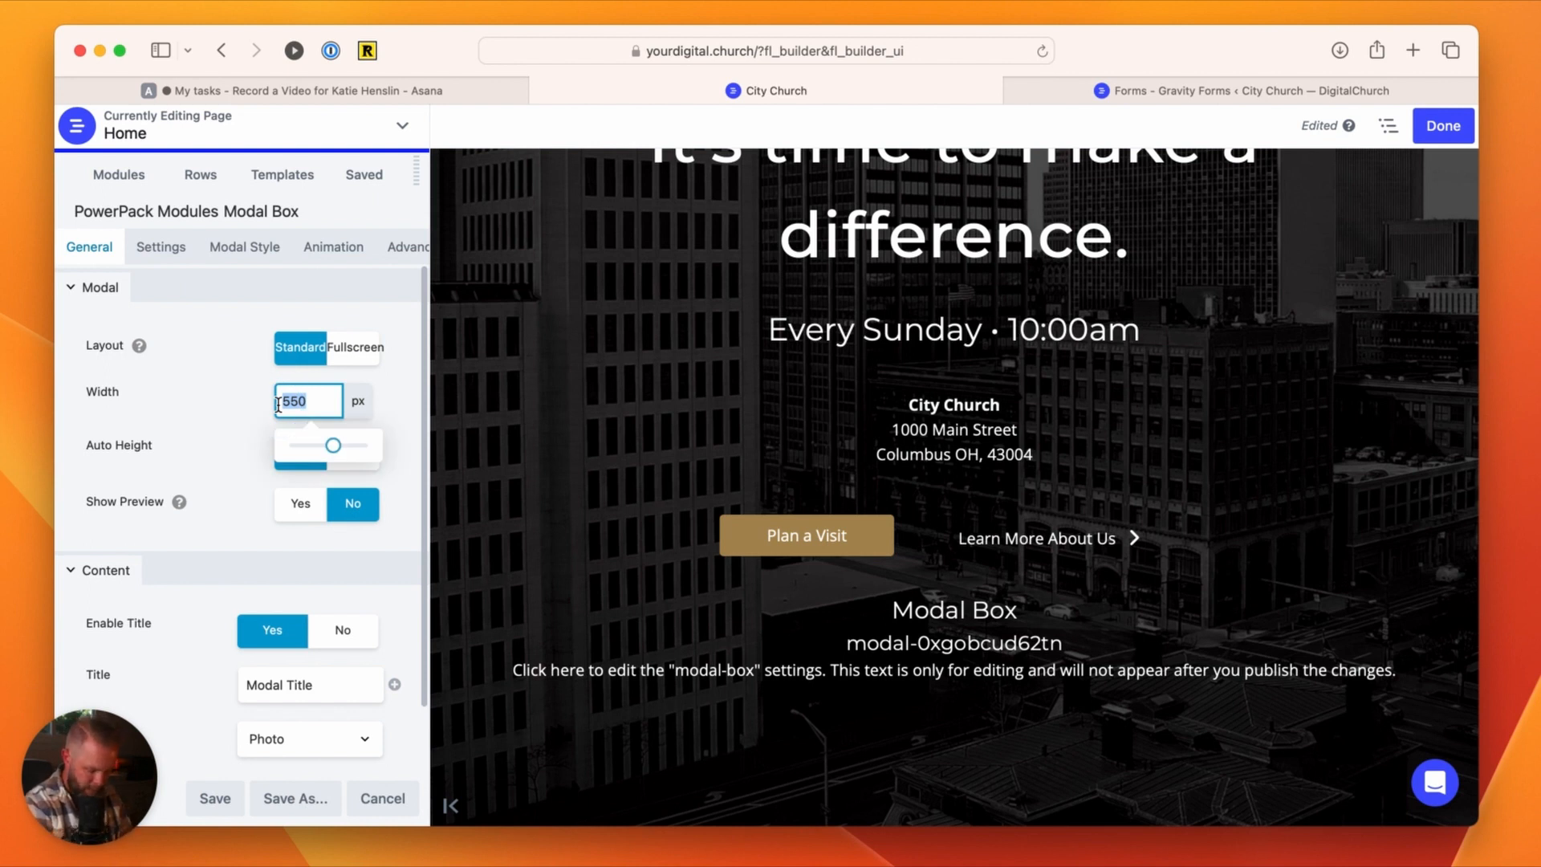
type("6")
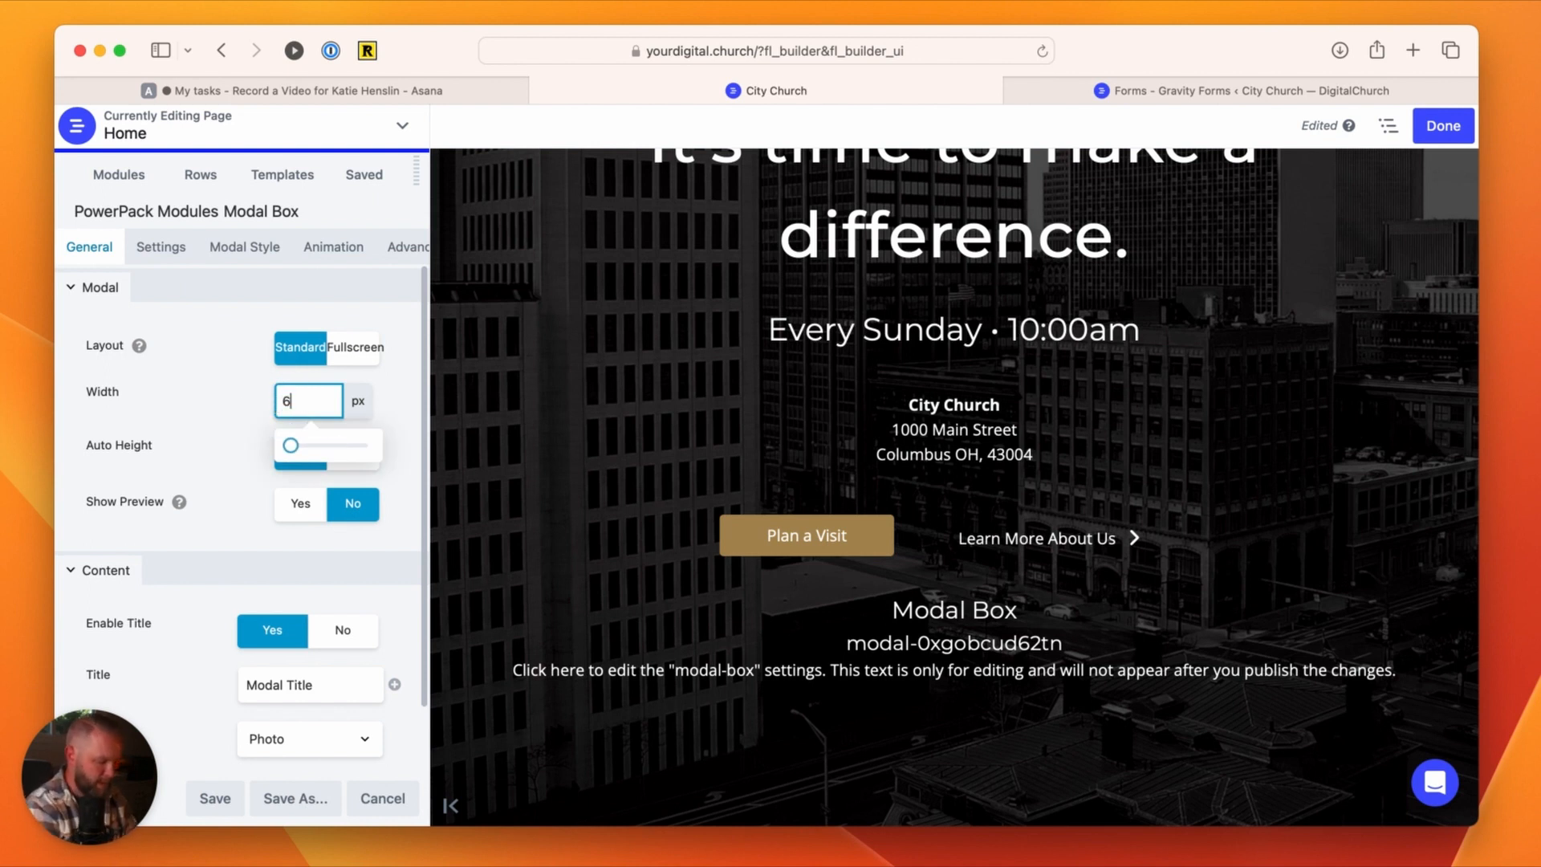
type("40")
left_click(219, 388)
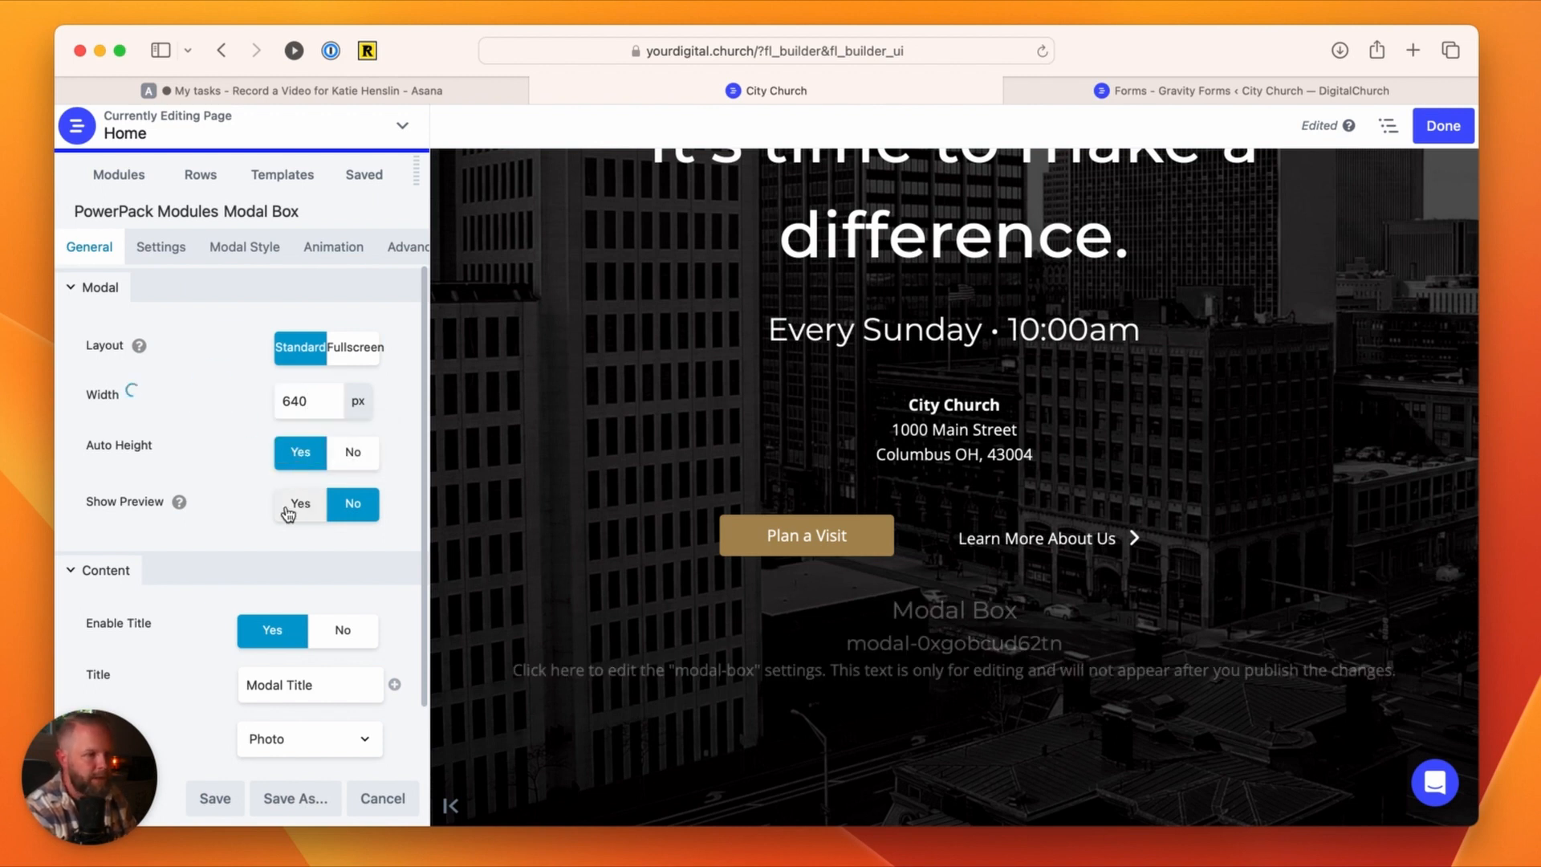
Step: Change the modal's content type to Raw HTML and paste the copied Gravity Forms shortcode with id 17 into the code editor
scroll(261, 580, "down", 2)
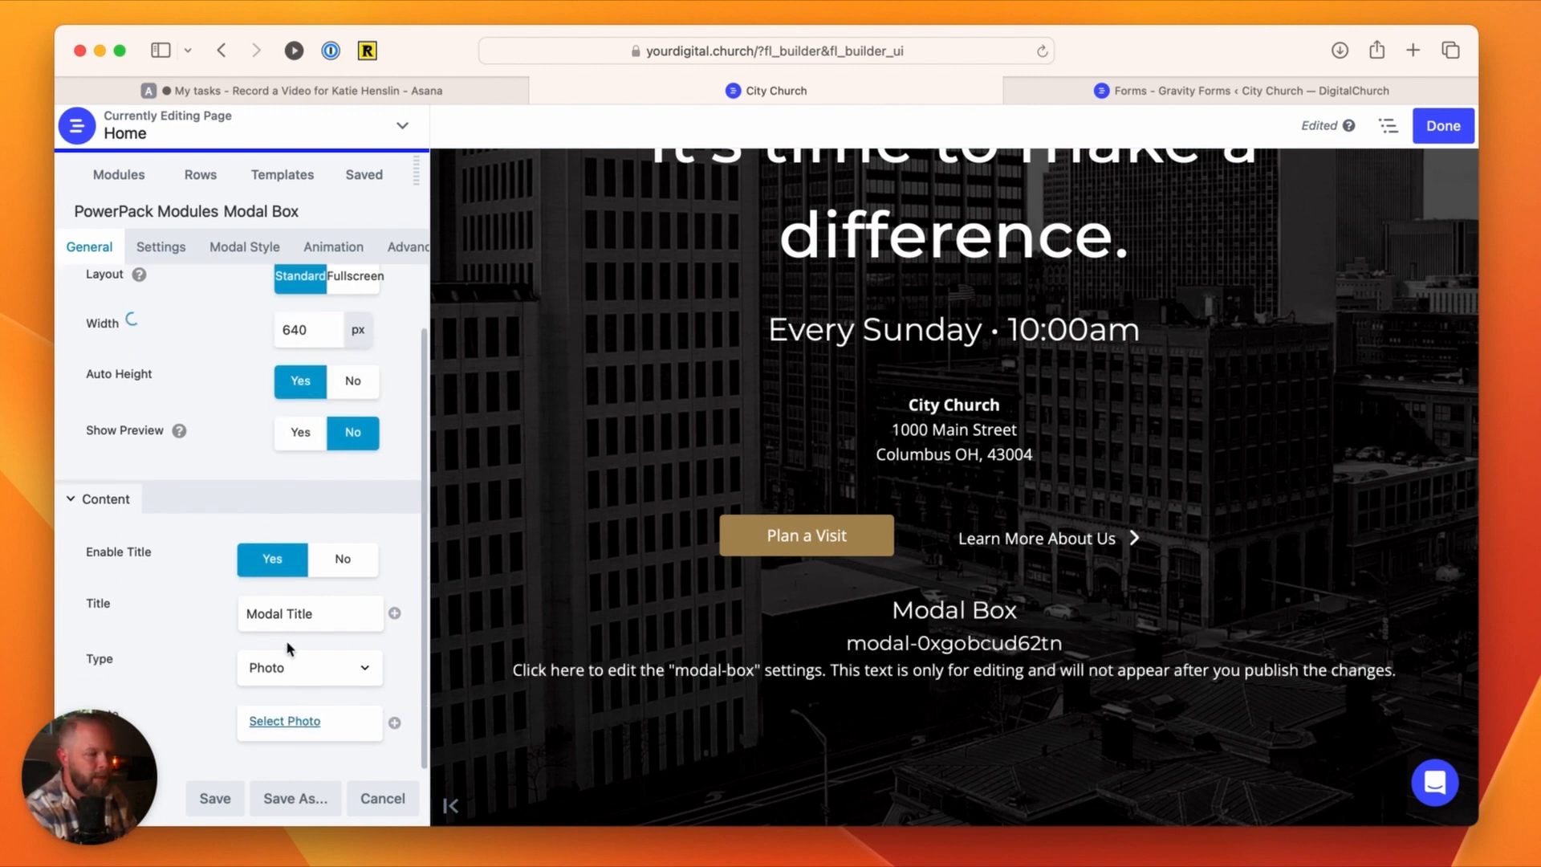
left_click(291, 682)
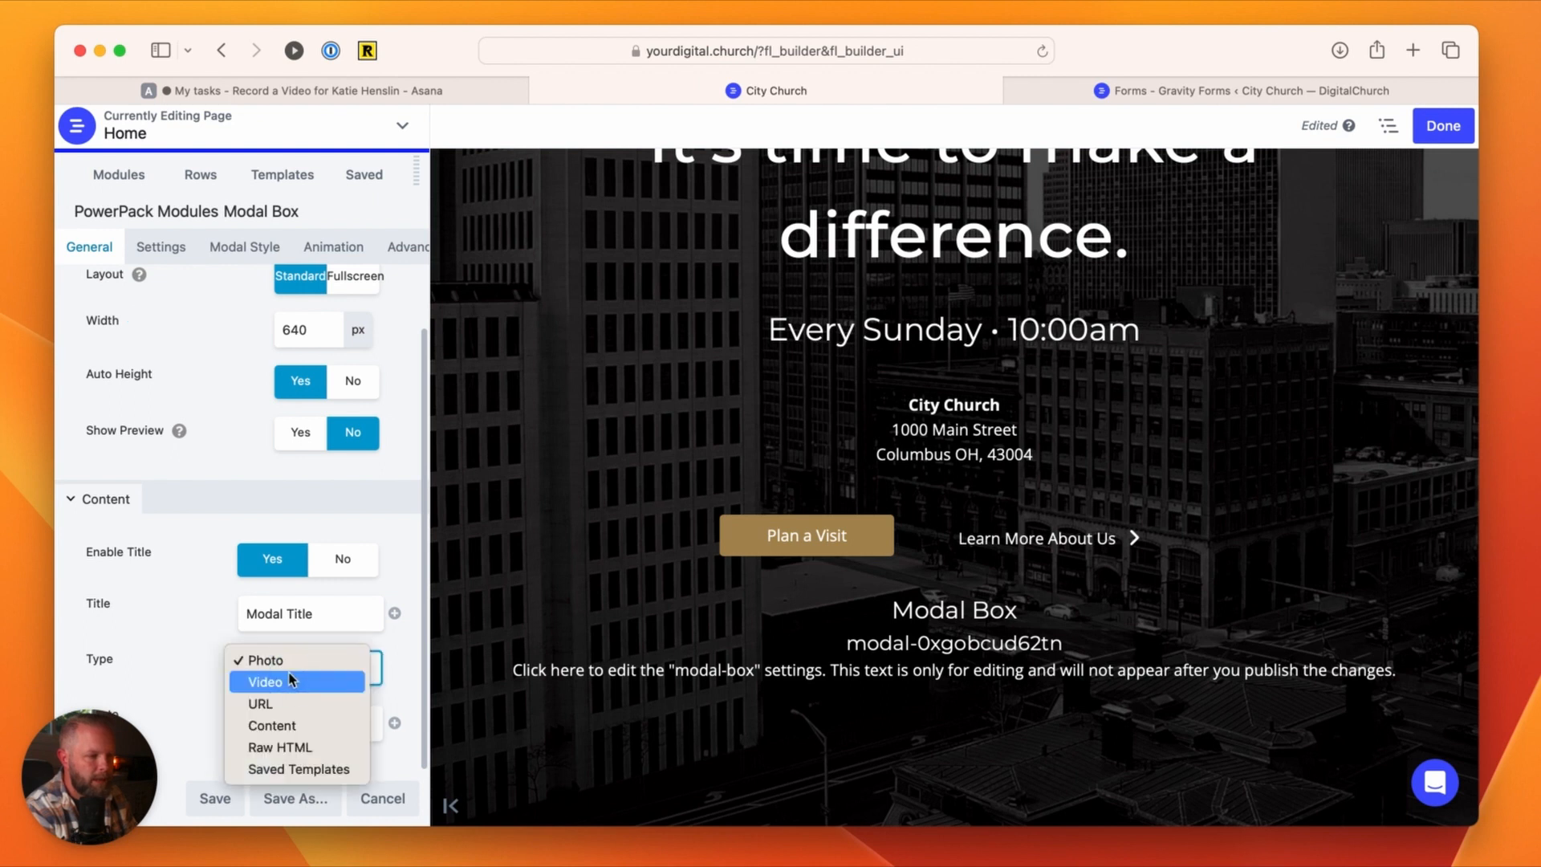
left_click(297, 750)
scroll(206, 694, "down", 5)
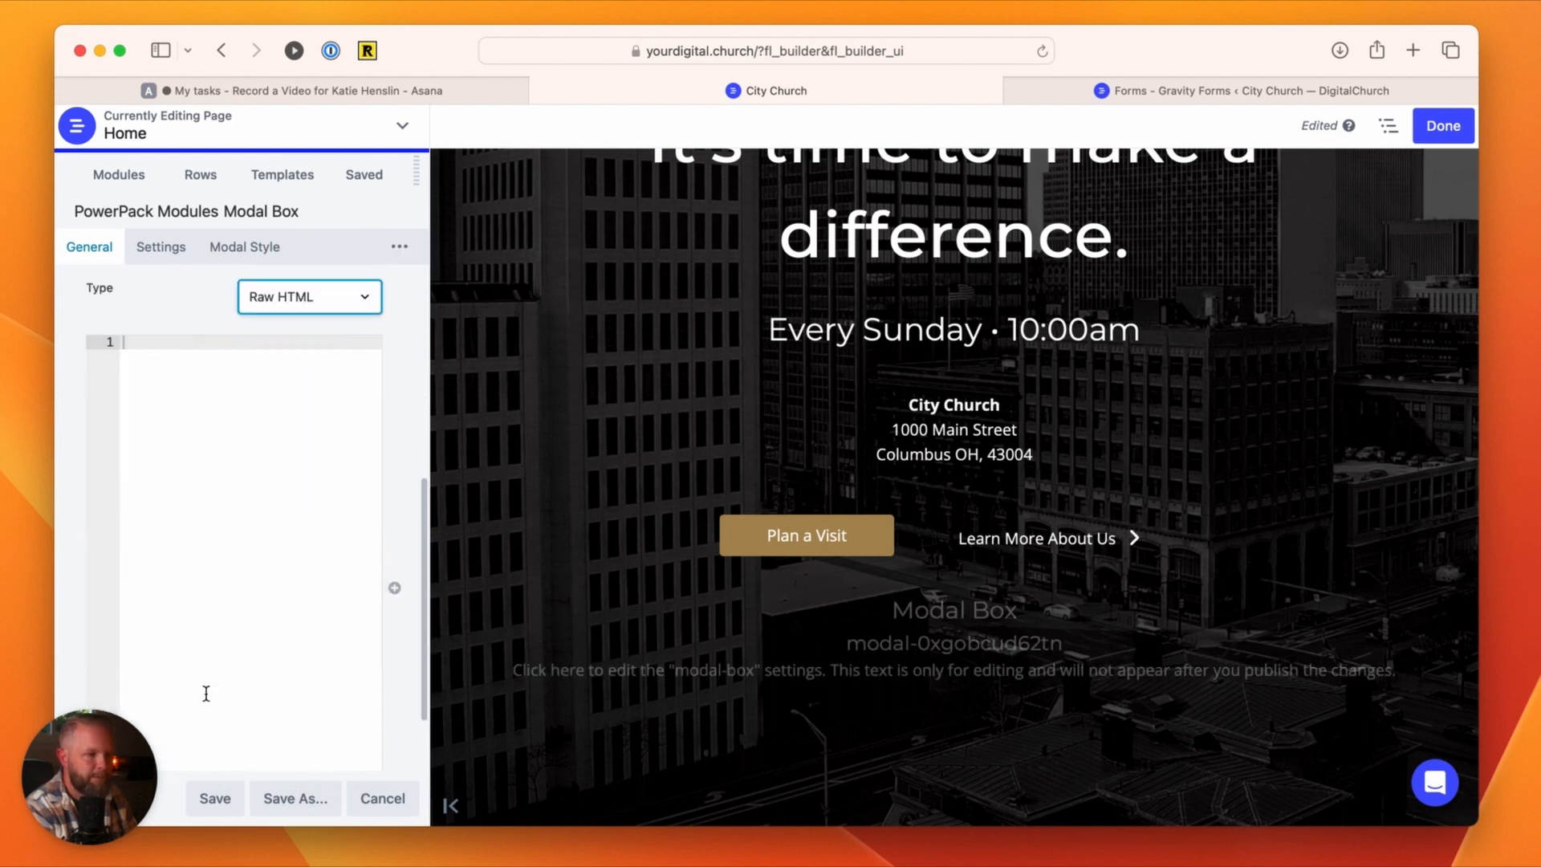
left_click(131, 344)
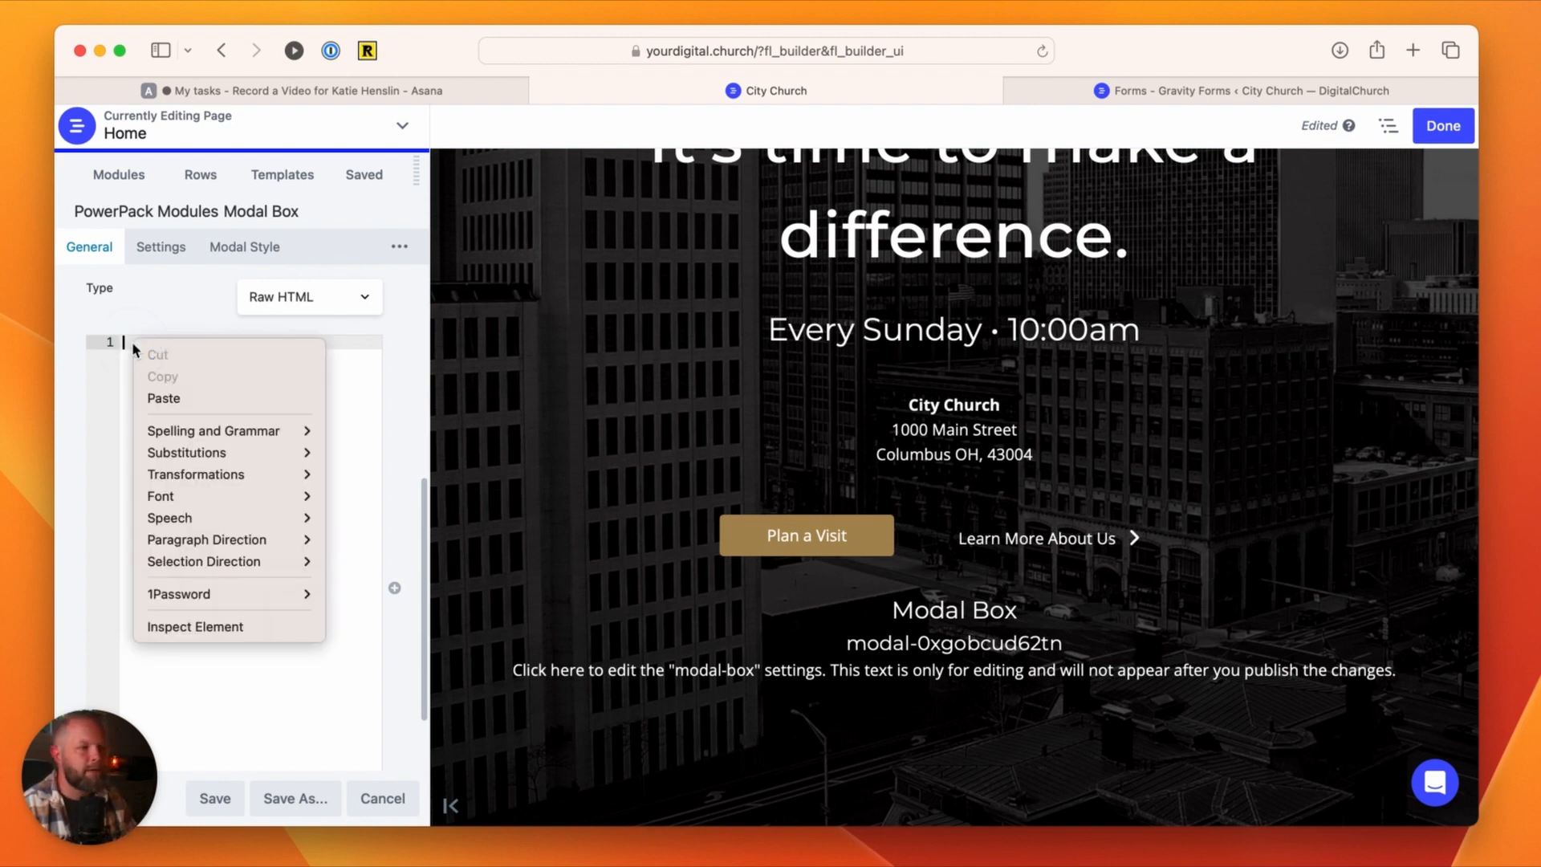
left_click(162, 398)
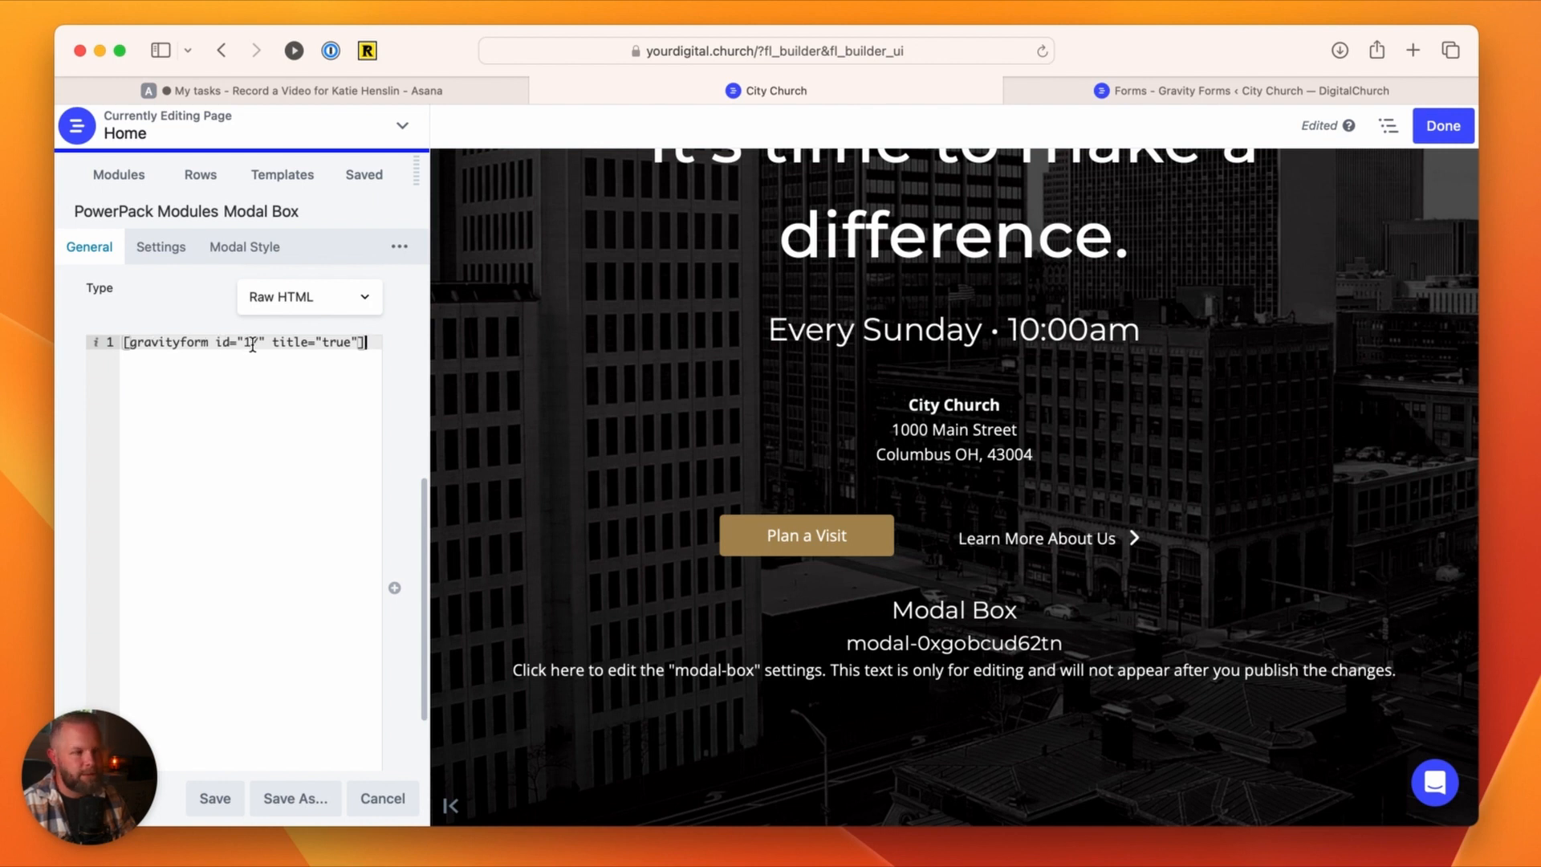
Step: Try the shortcode's title attribute as false and return it to true
double_click(332, 344)
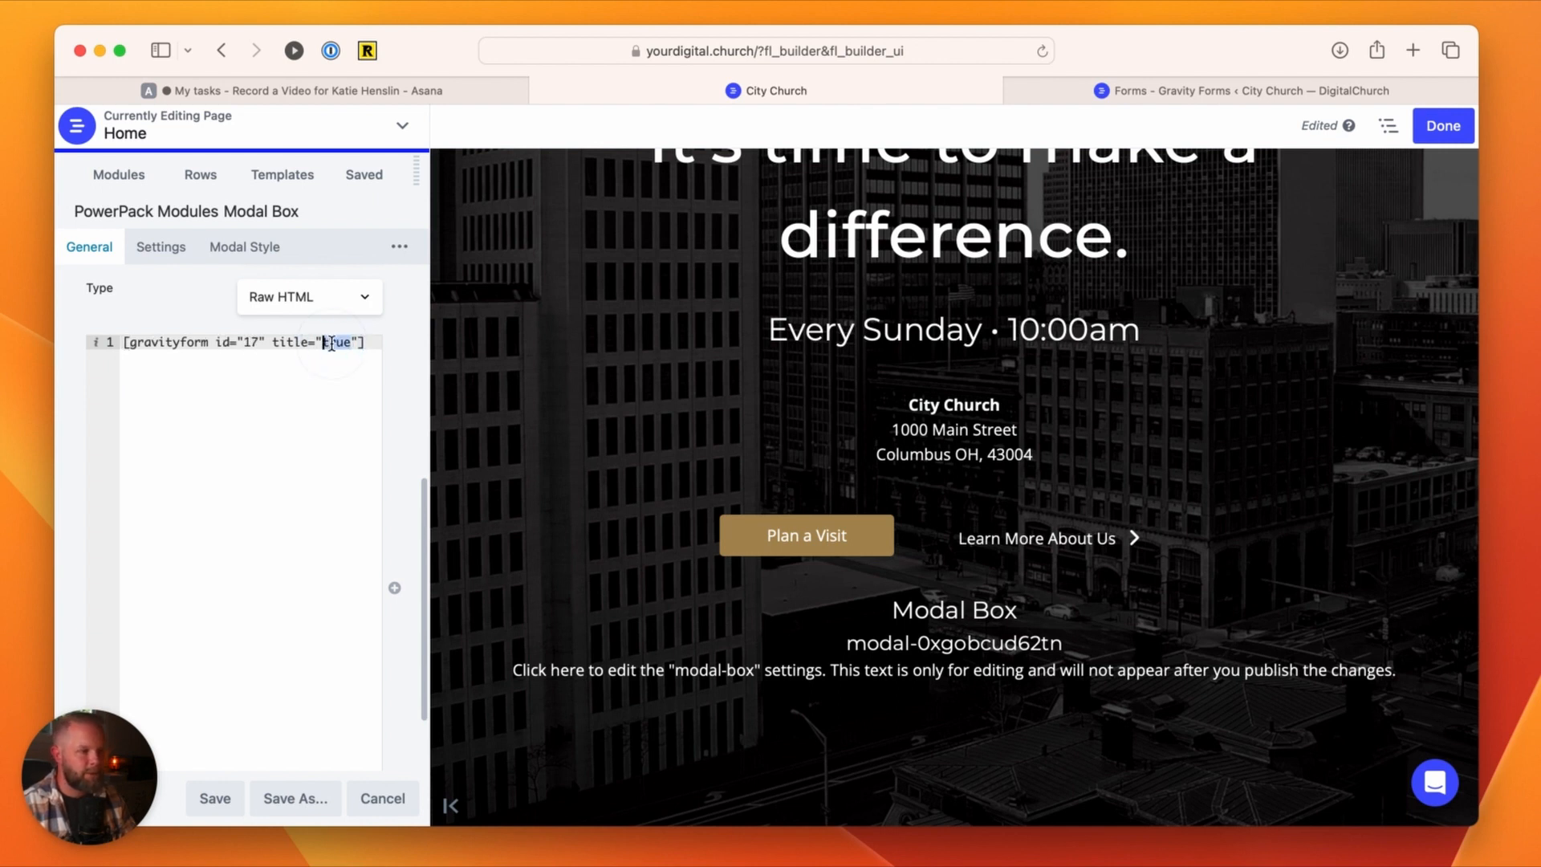
type("false")
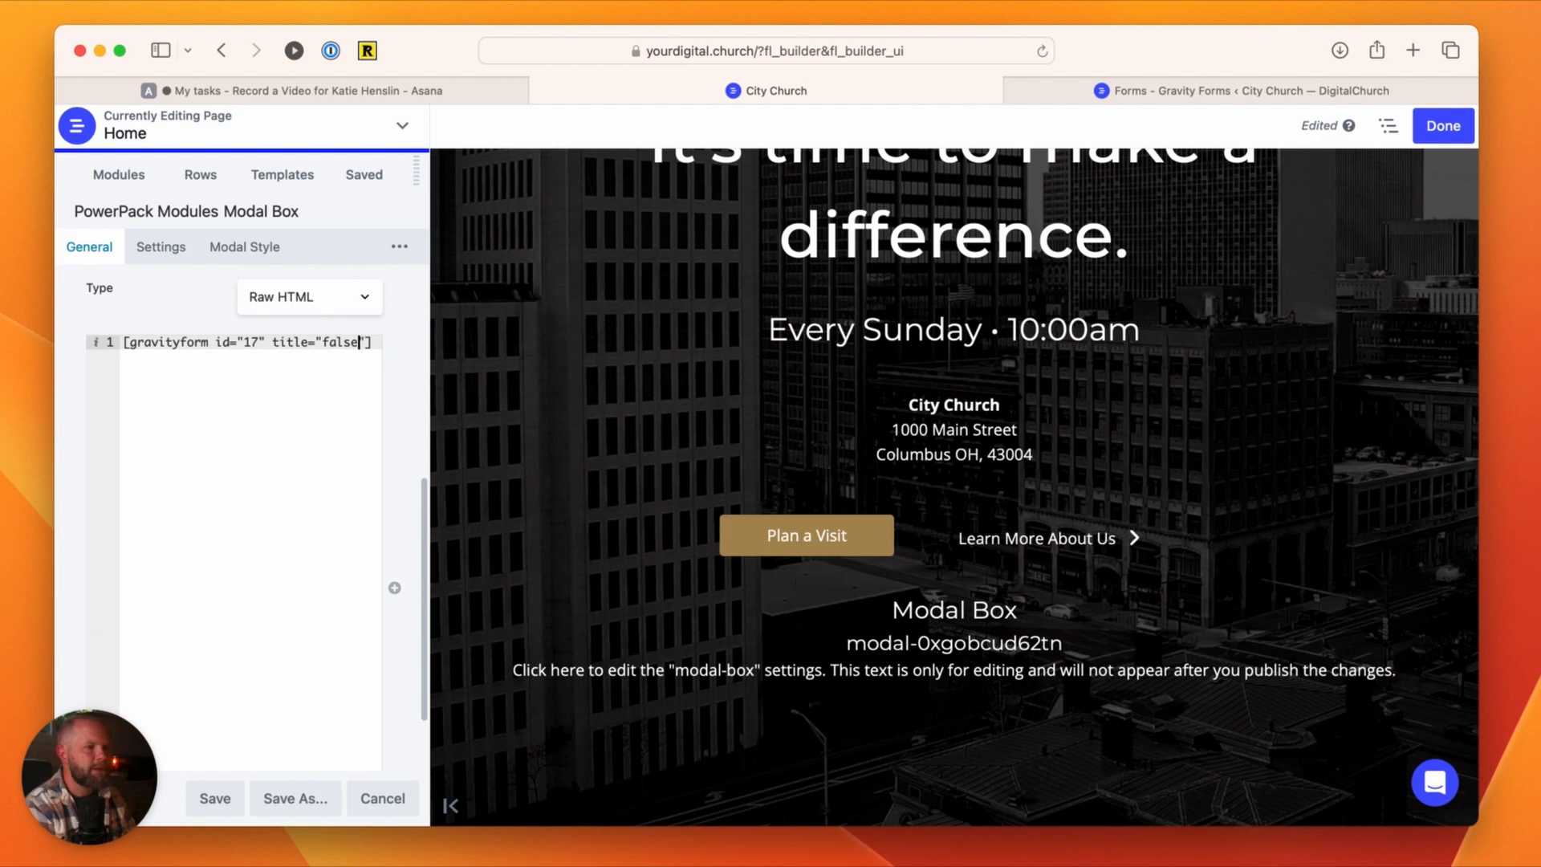
double_click(340, 339)
type("tru")
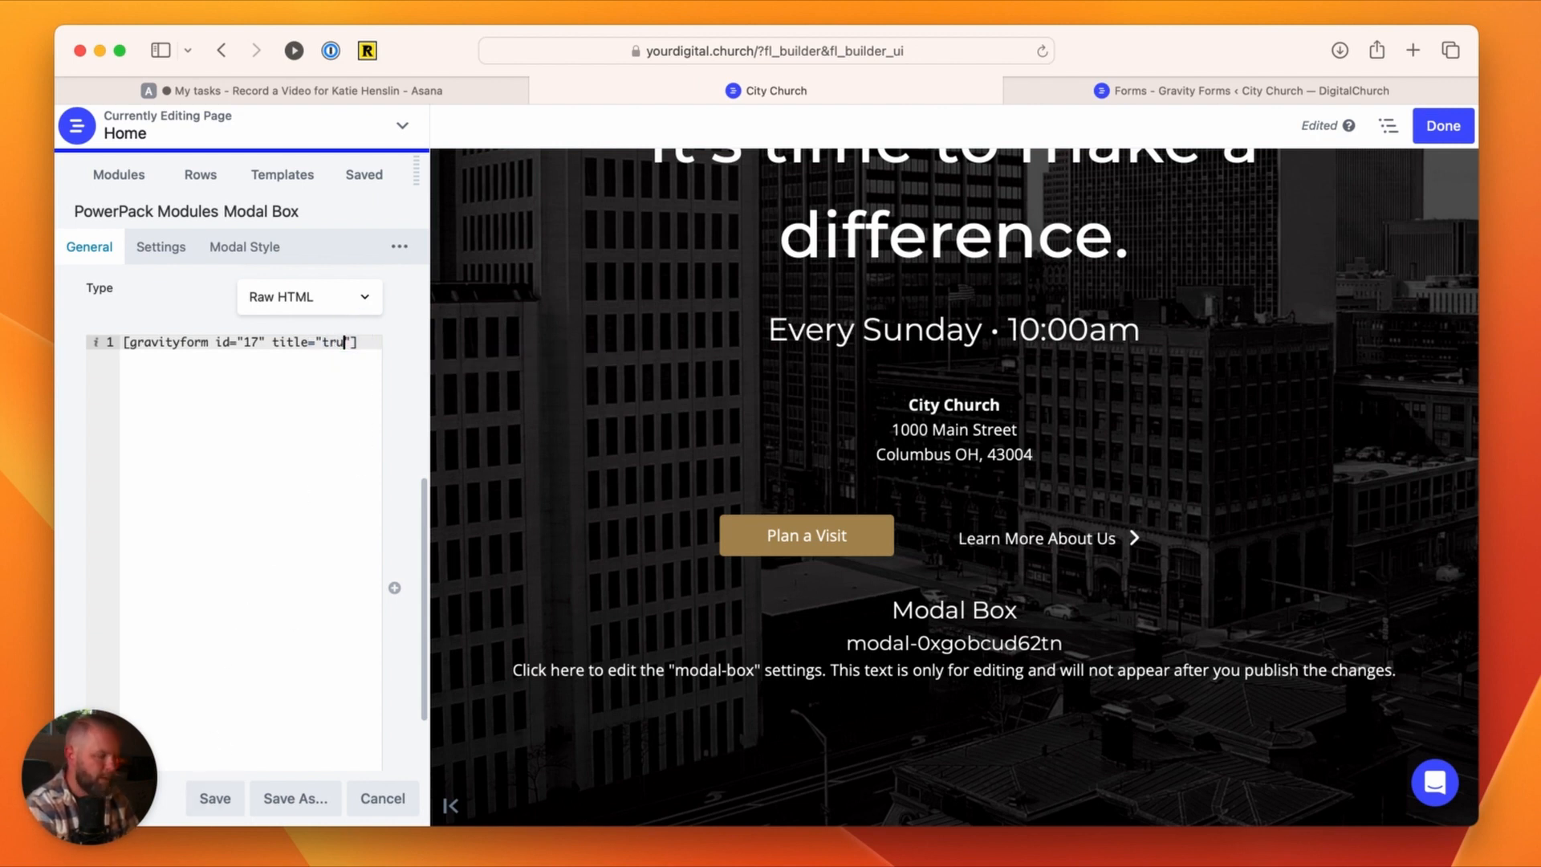
type("e")
Step: Save the Modal Box module and reopen its trigger settings
left_click(214, 799)
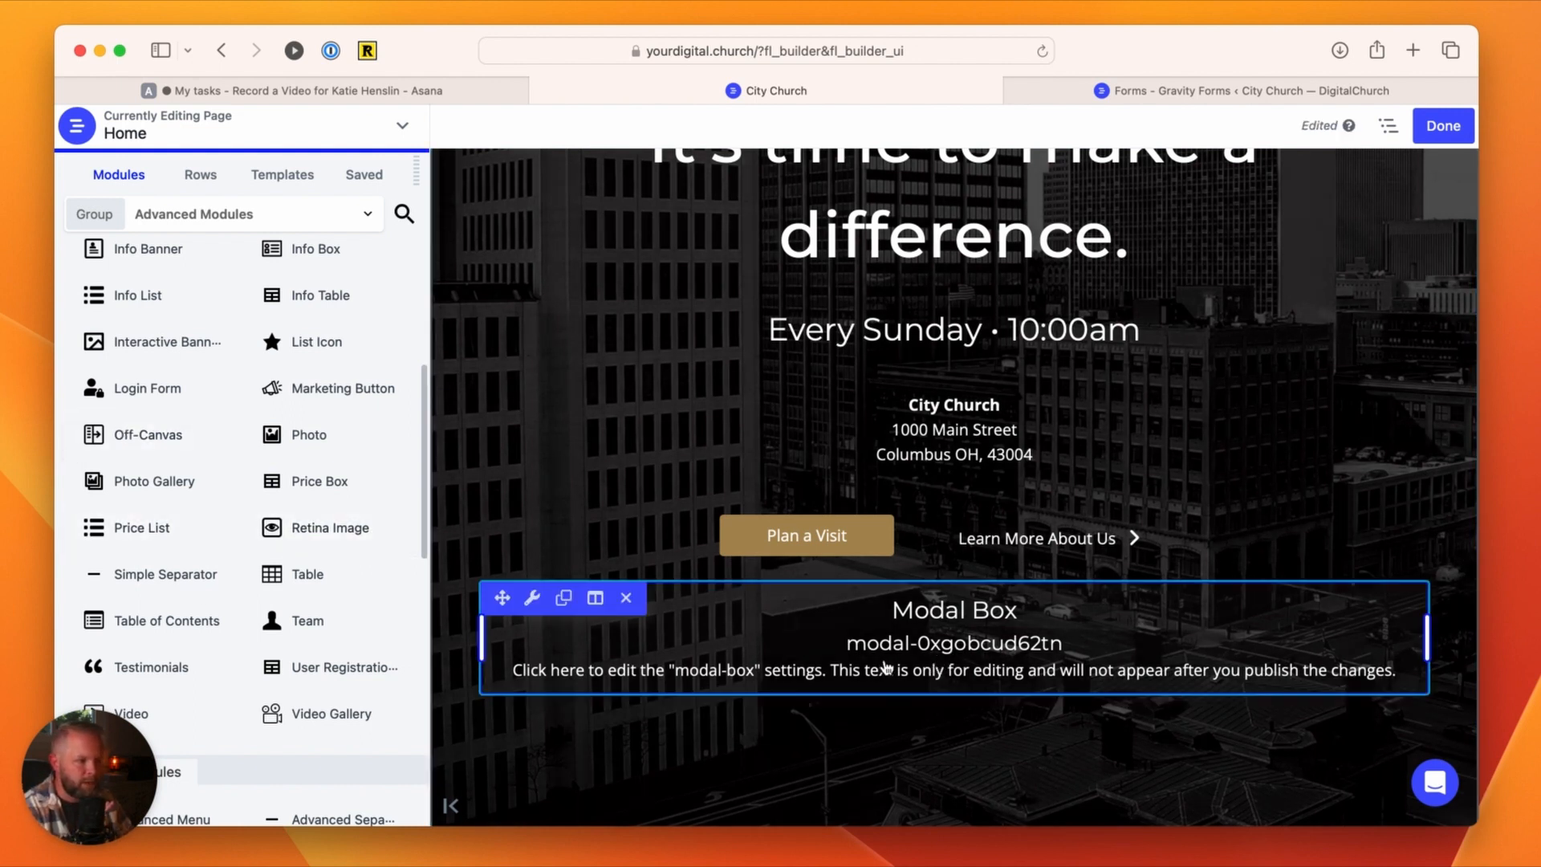
mouse_move(532, 599)
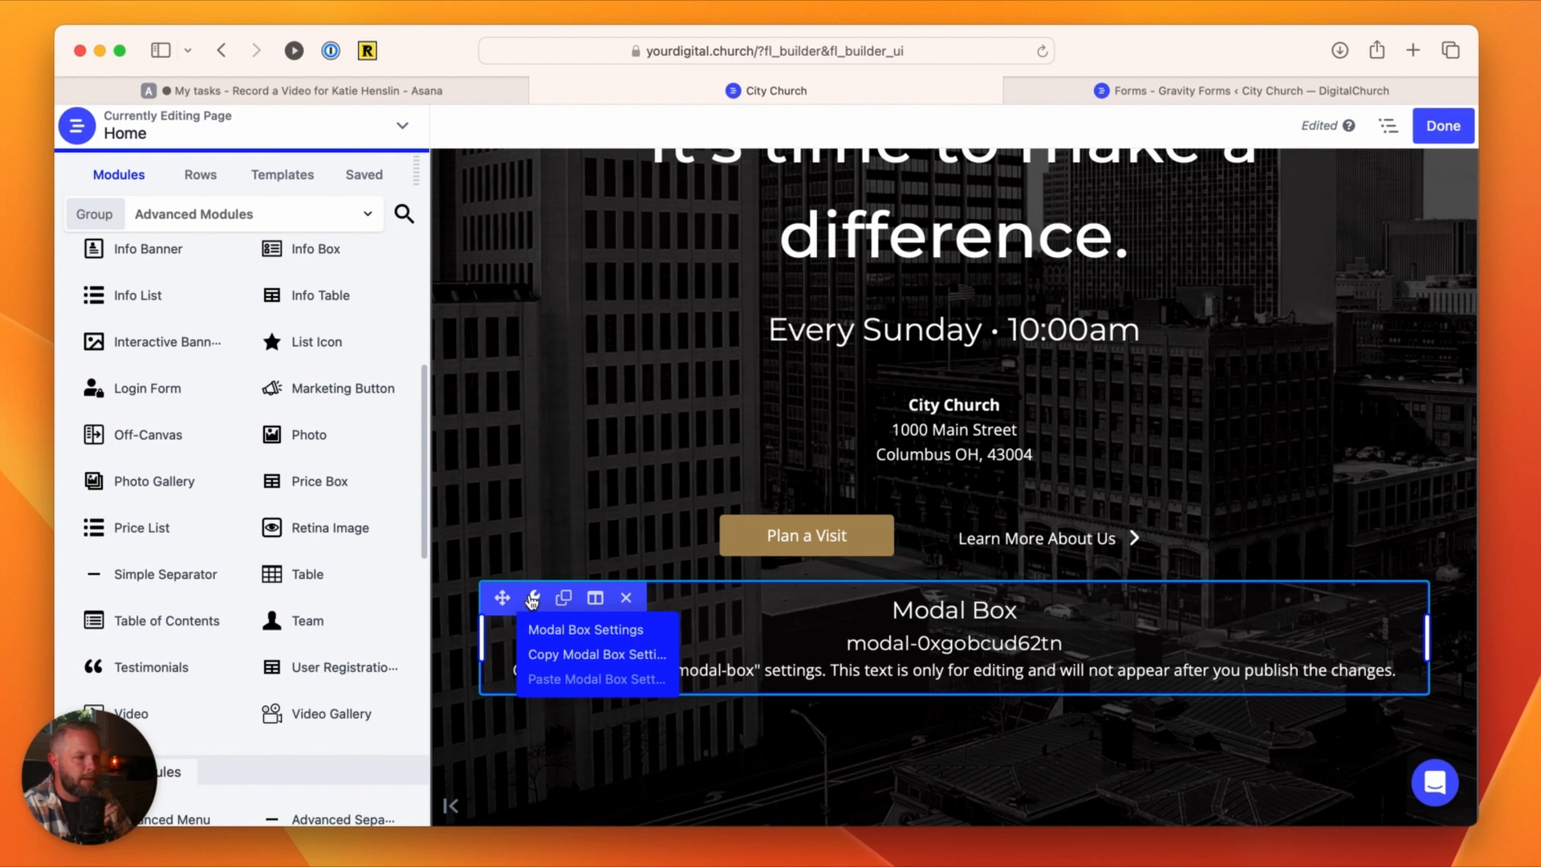
left_click(554, 631)
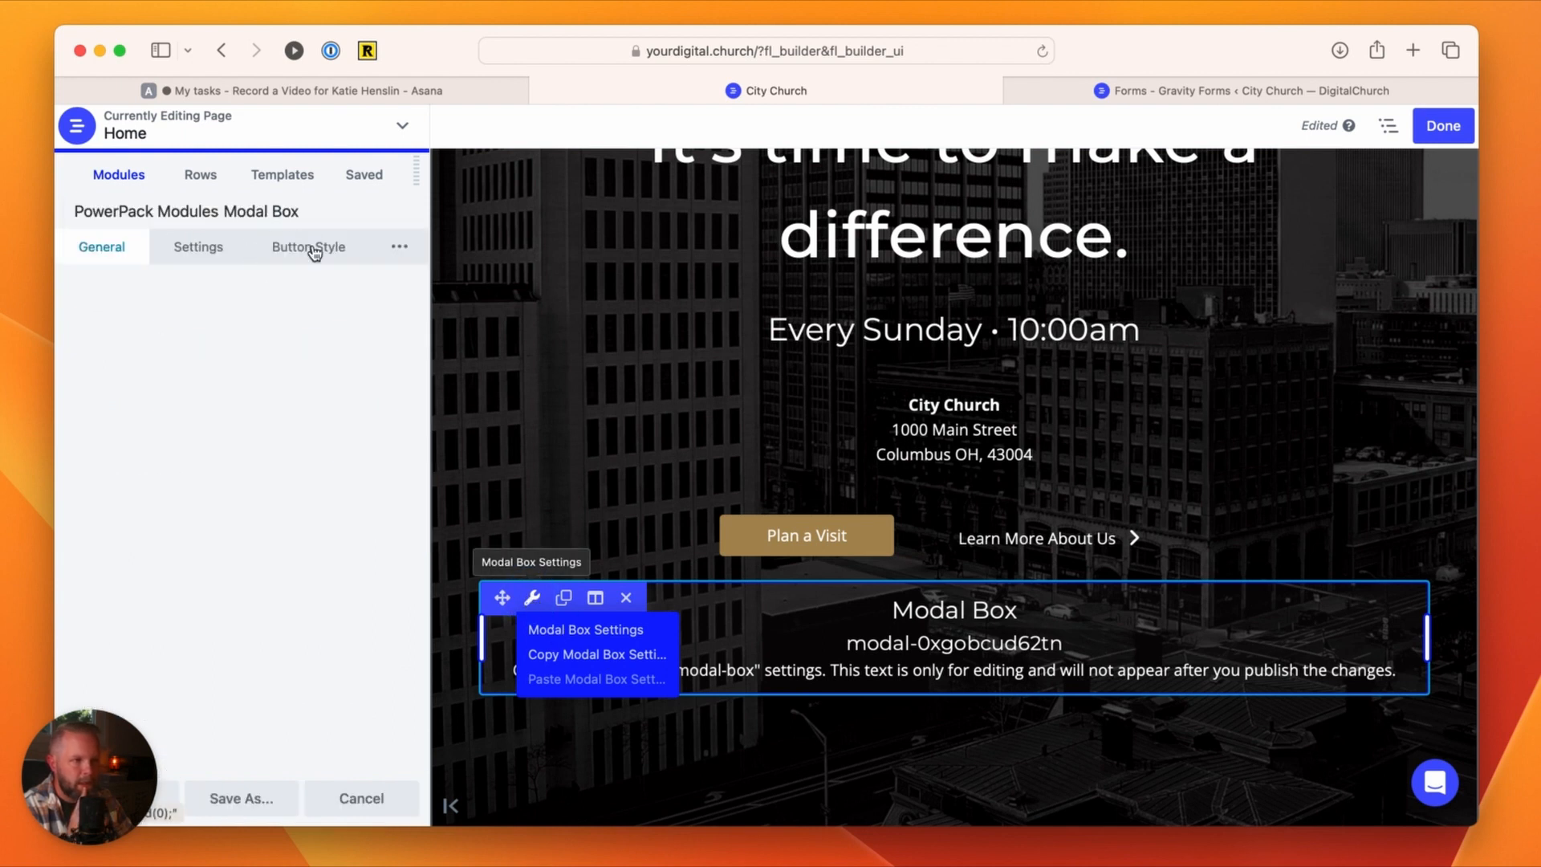
left_click(202, 249)
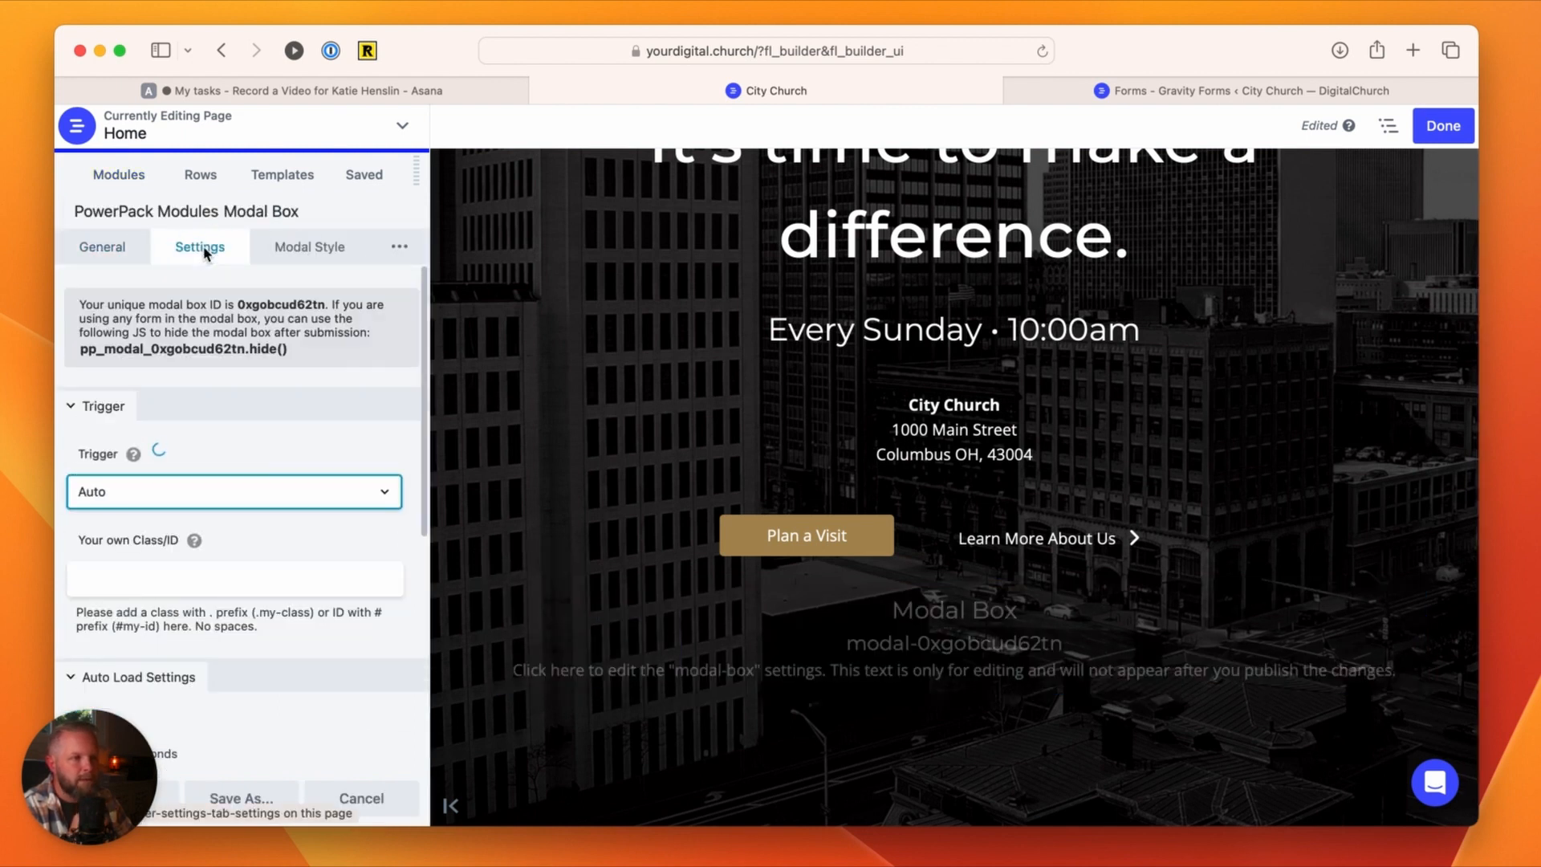
Step: Try the On Click trigger for the Modal Box and look at the link it places on the page
left_click(110, 504)
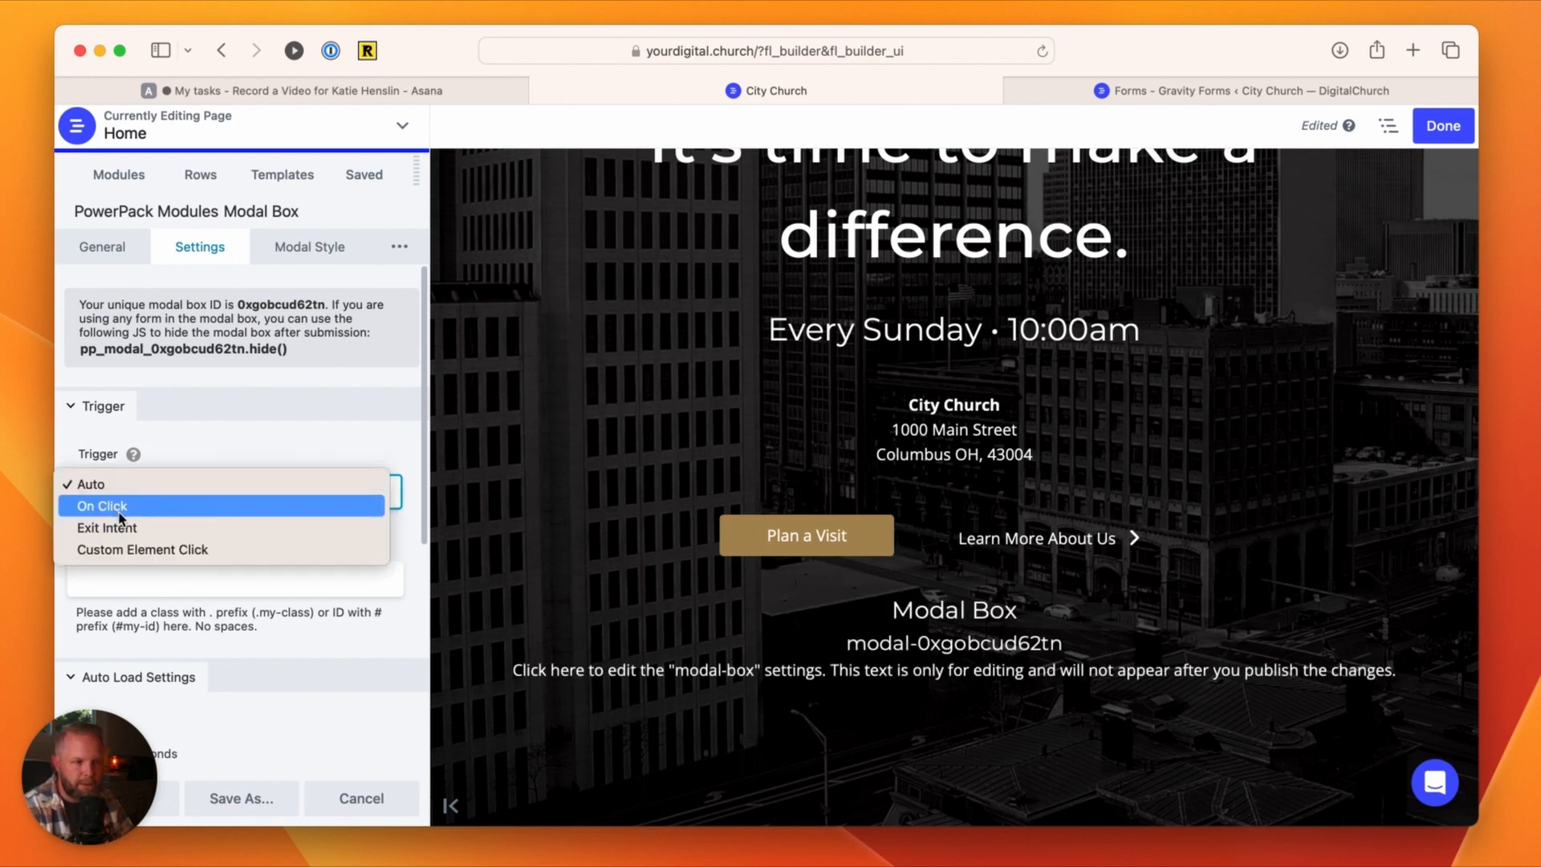
left_click(120, 514)
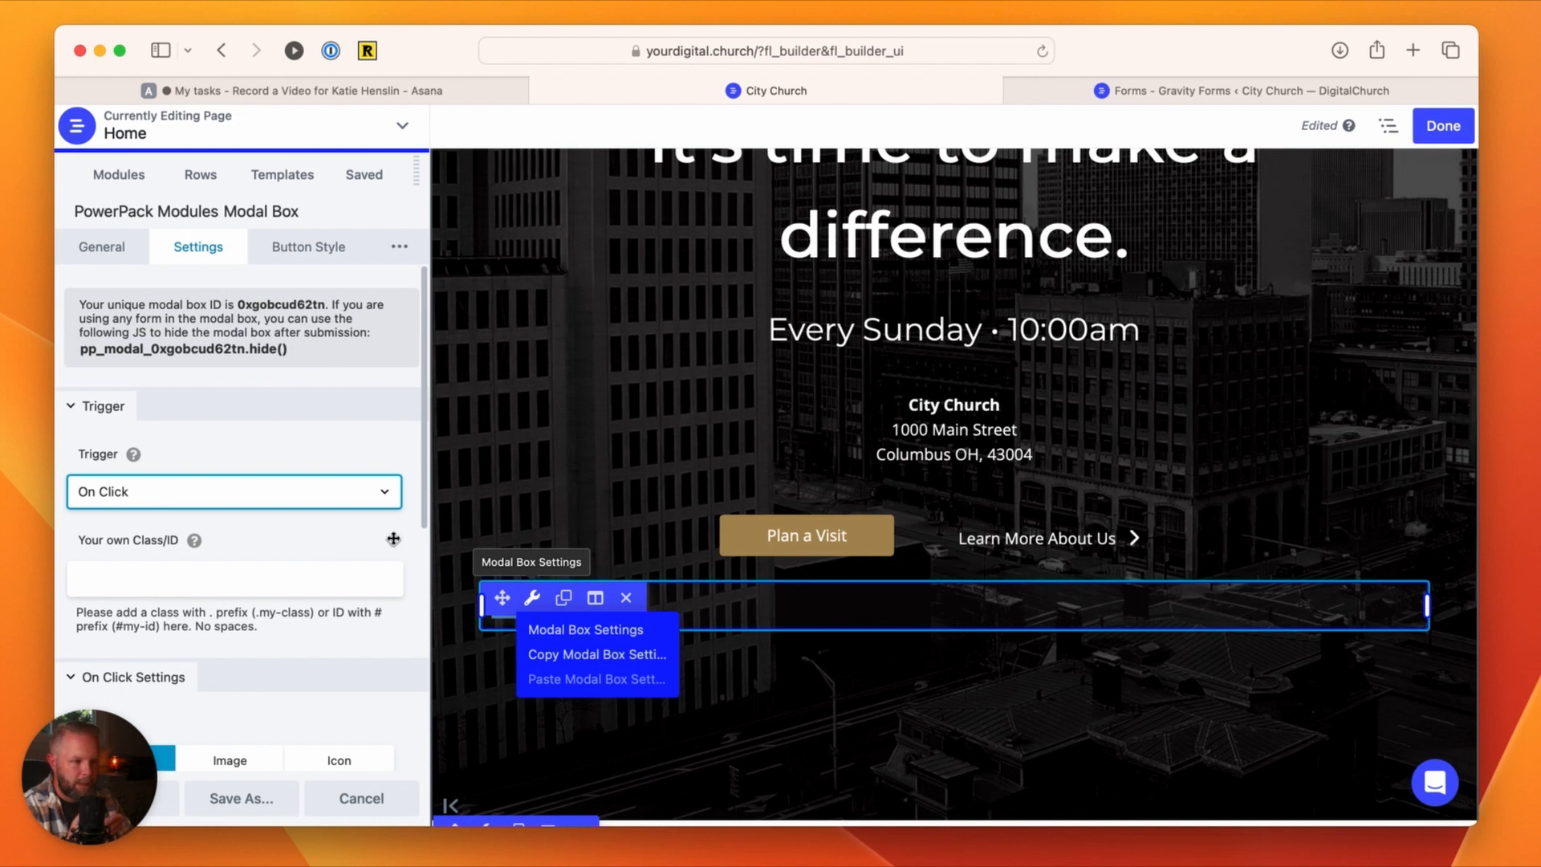
left_click(303, 503)
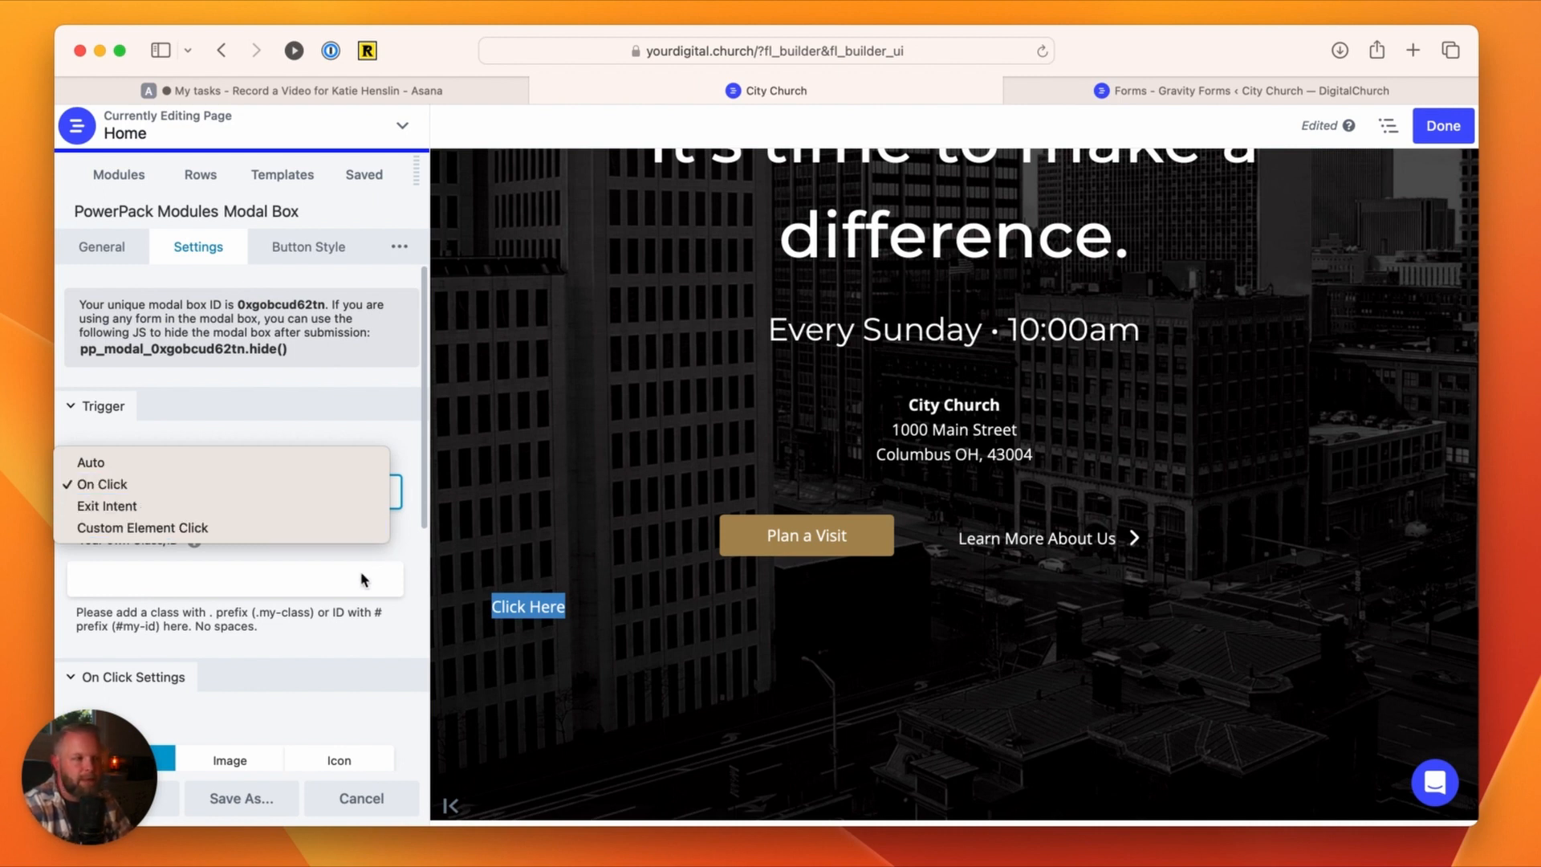
left_click(423, 554)
mouse_move(549, 625)
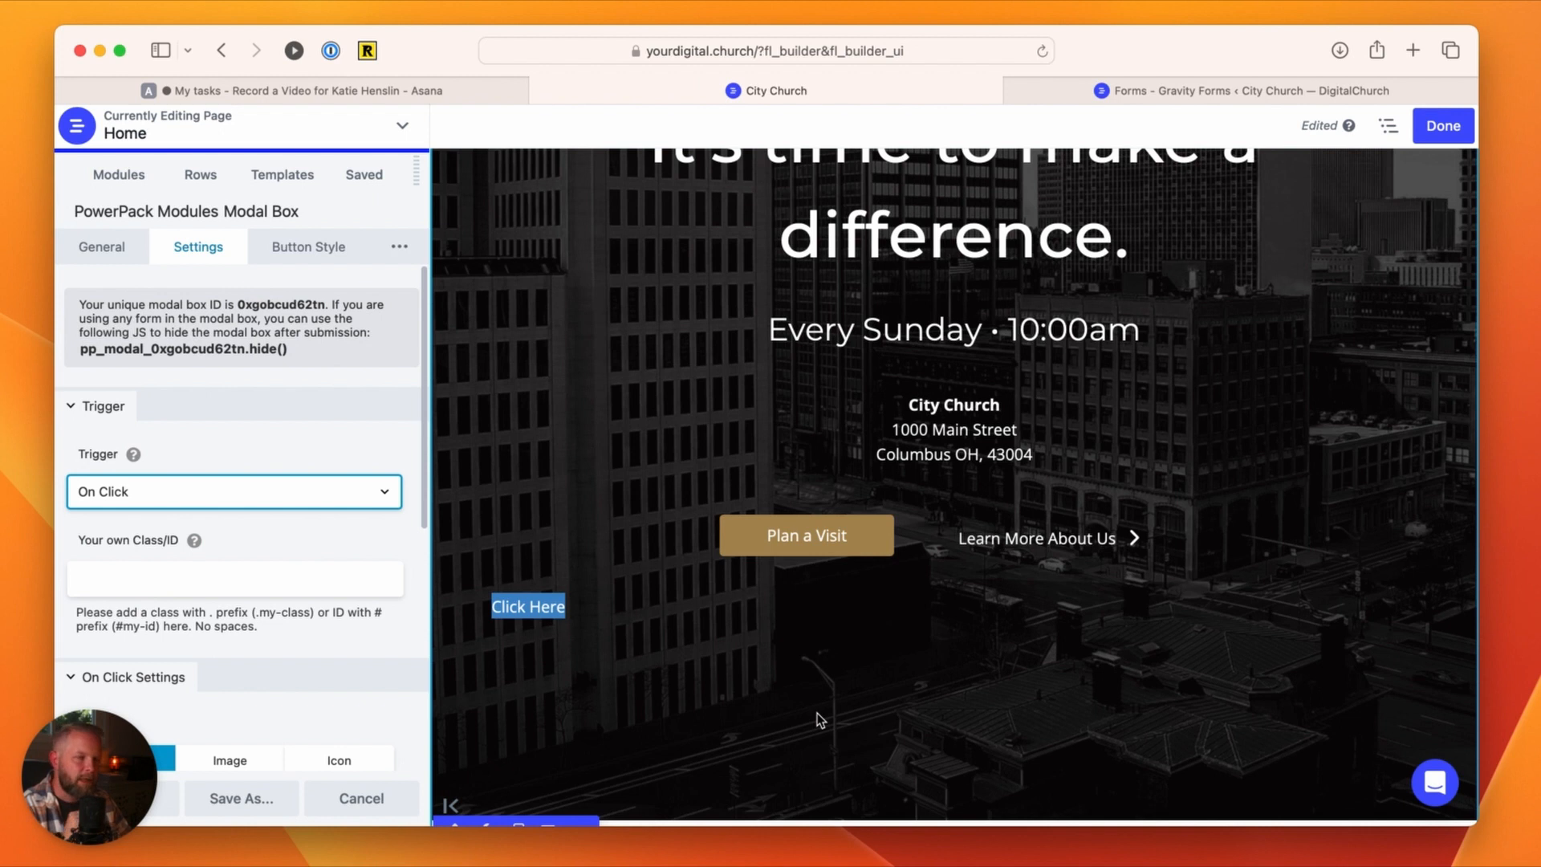
Step: Set the Modal Box trigger to Custom Element Click with #form-trigger as its own Class/ID
left_click(169, 496)
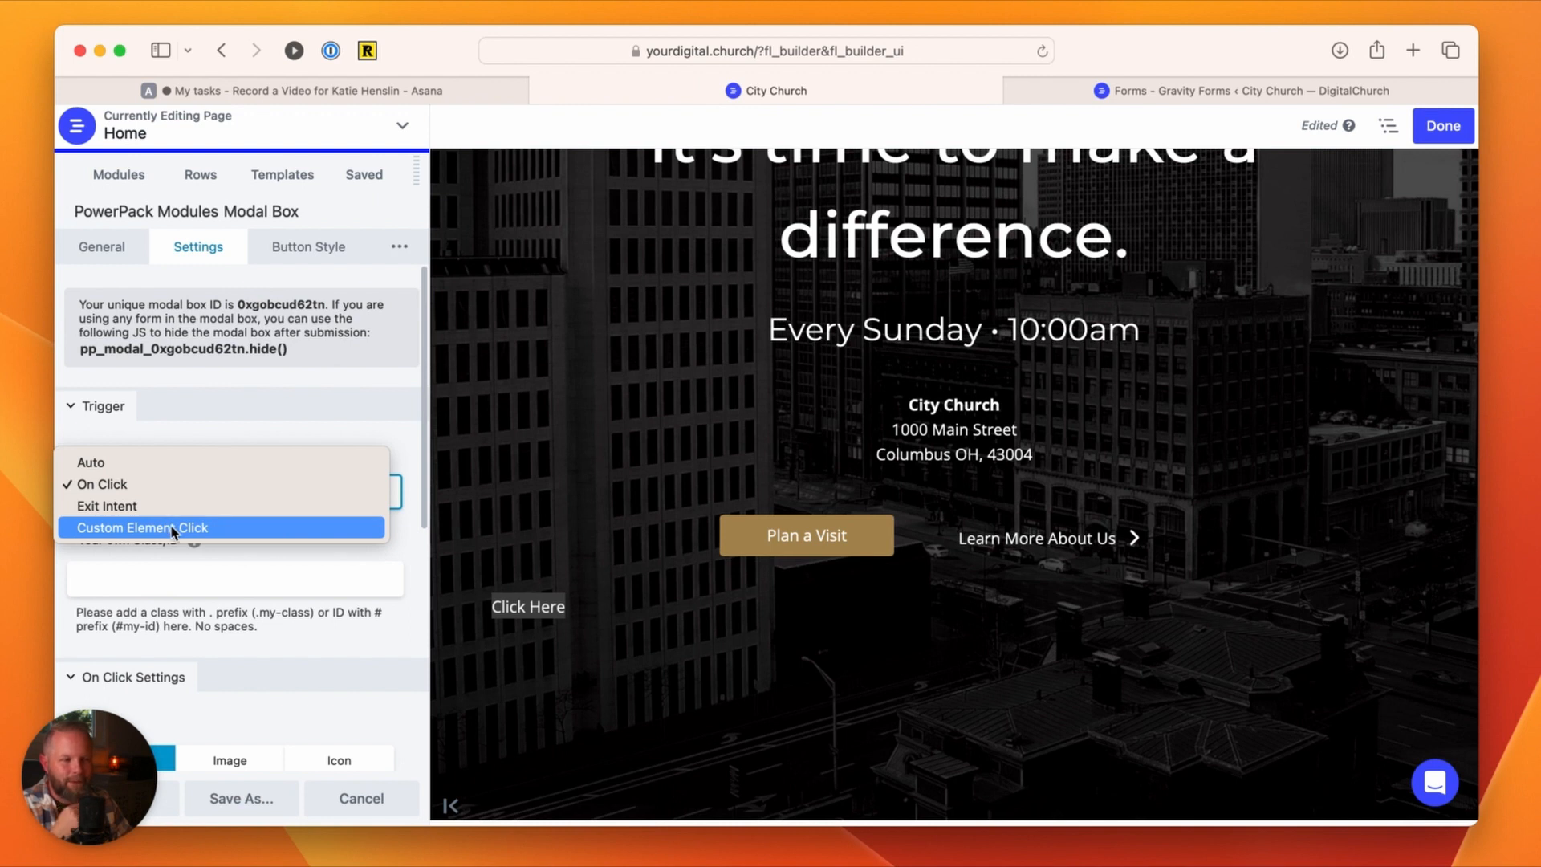
left_click(151, 528)
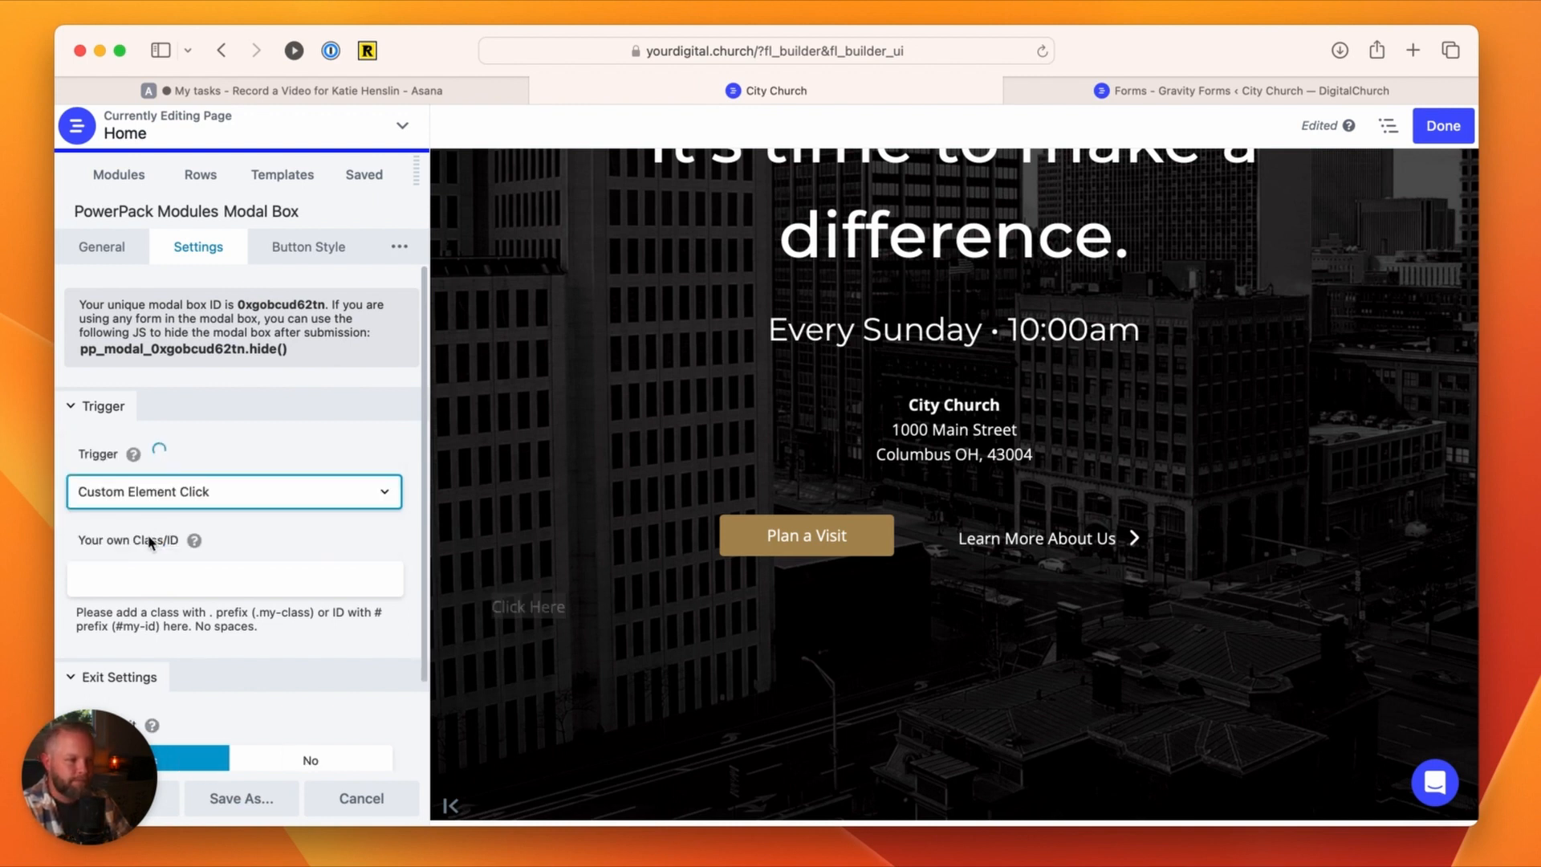
left_click(169, 579)
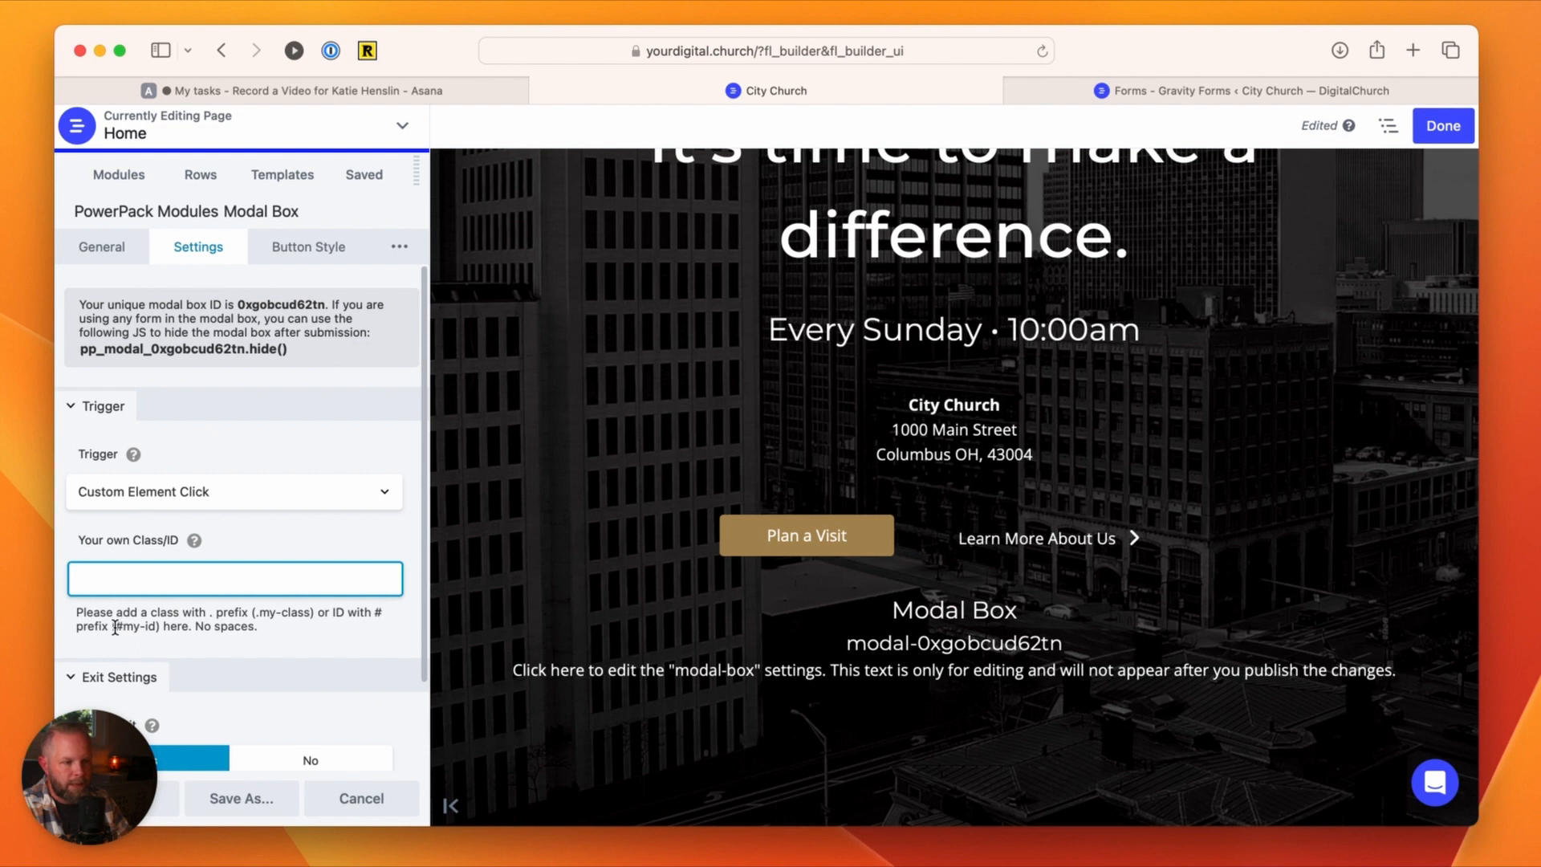
left_click(115, 627)
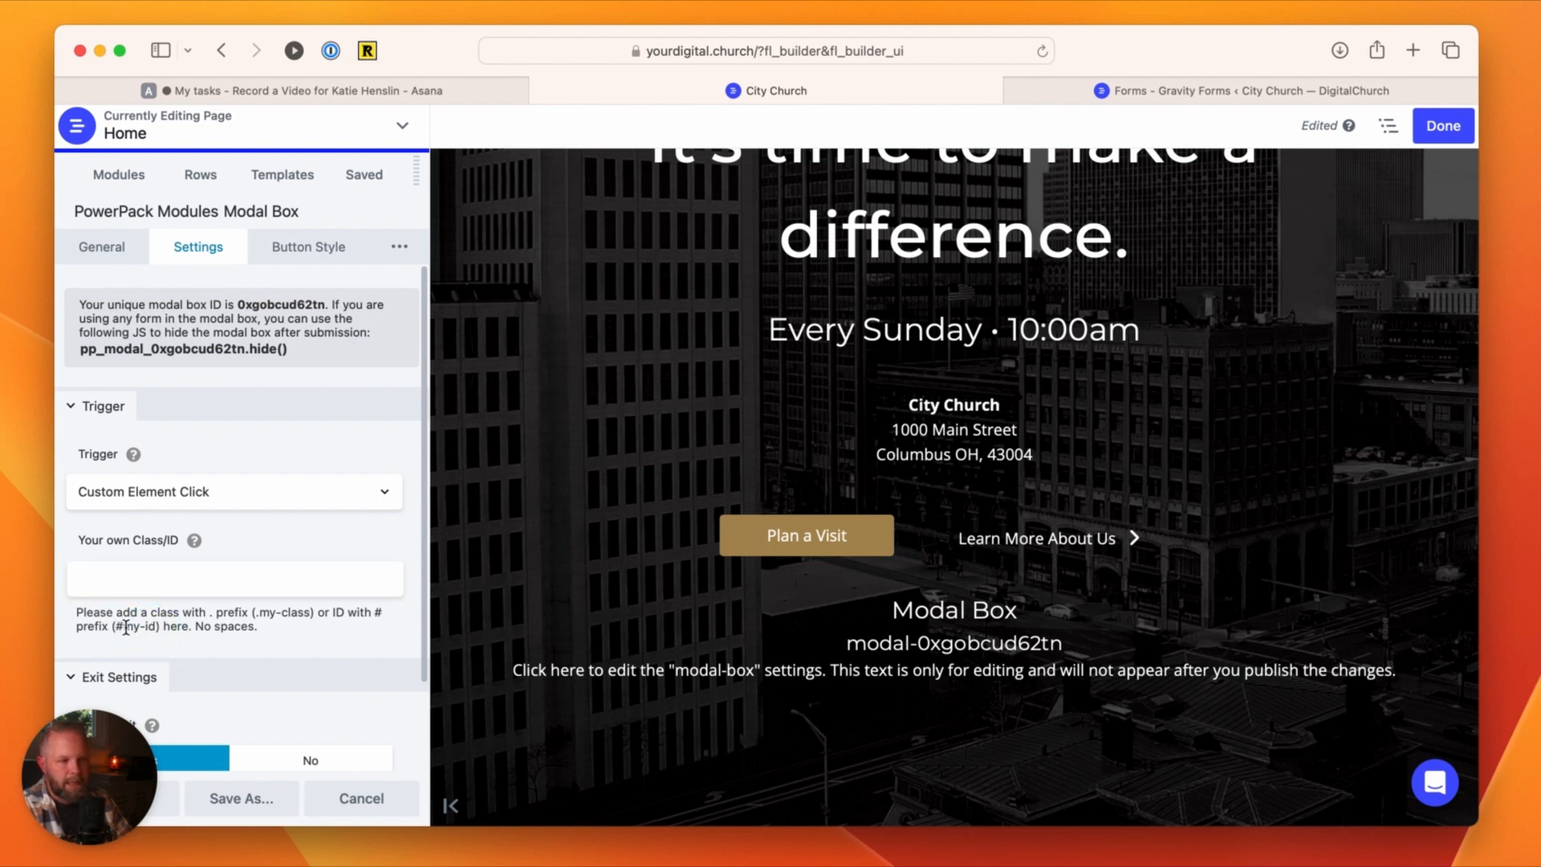
left_click(118, 584)
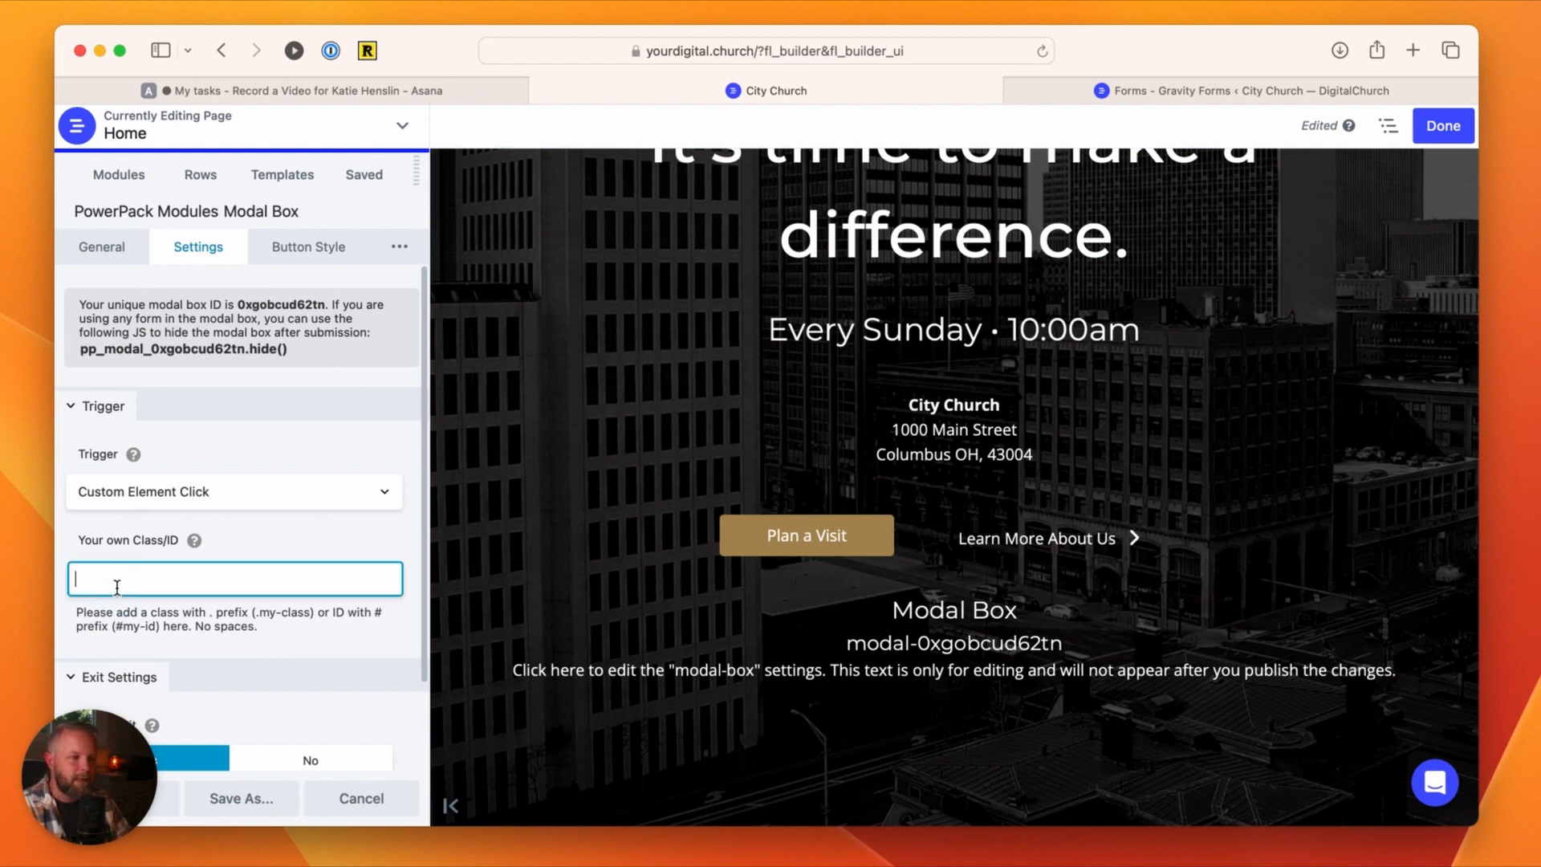
type("#fo")
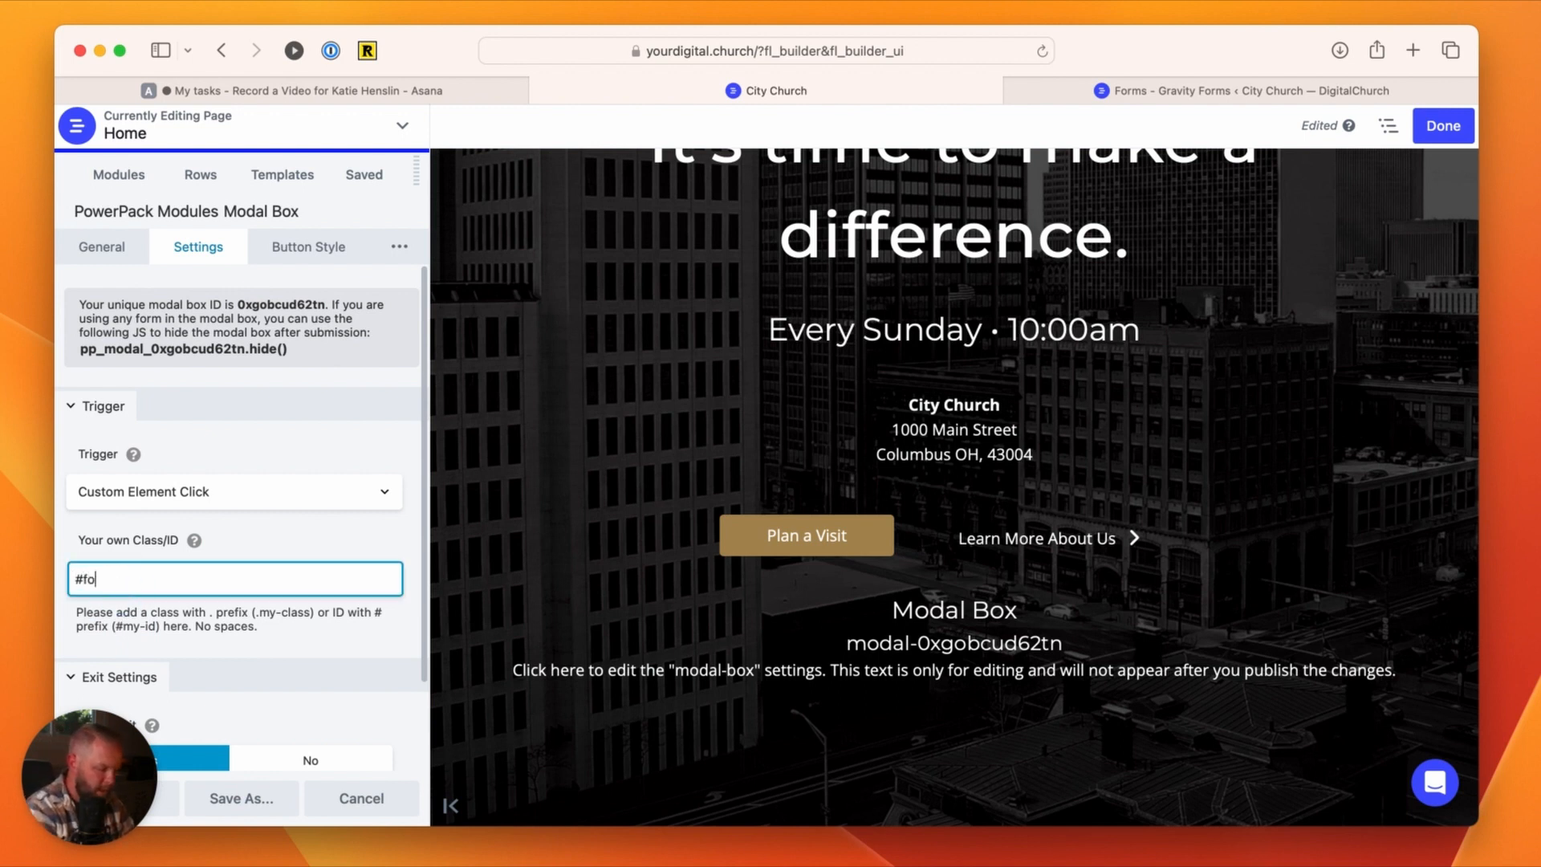
type("rm-trigger")
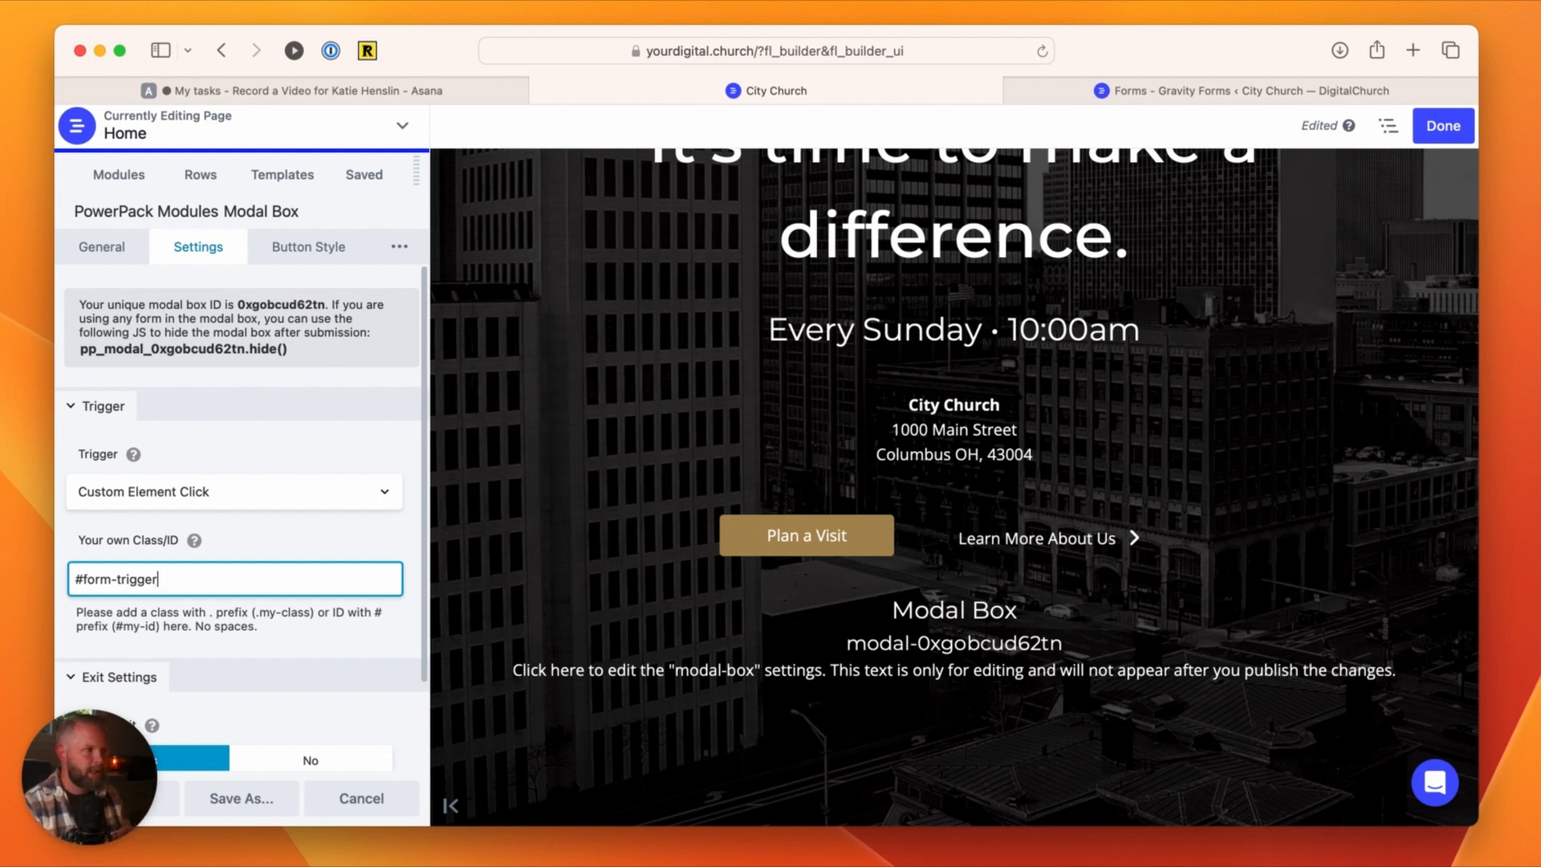
Step: Check the form's name in the Gravity Forms editor and return to the home page in the builder
left_click(1240, 90)
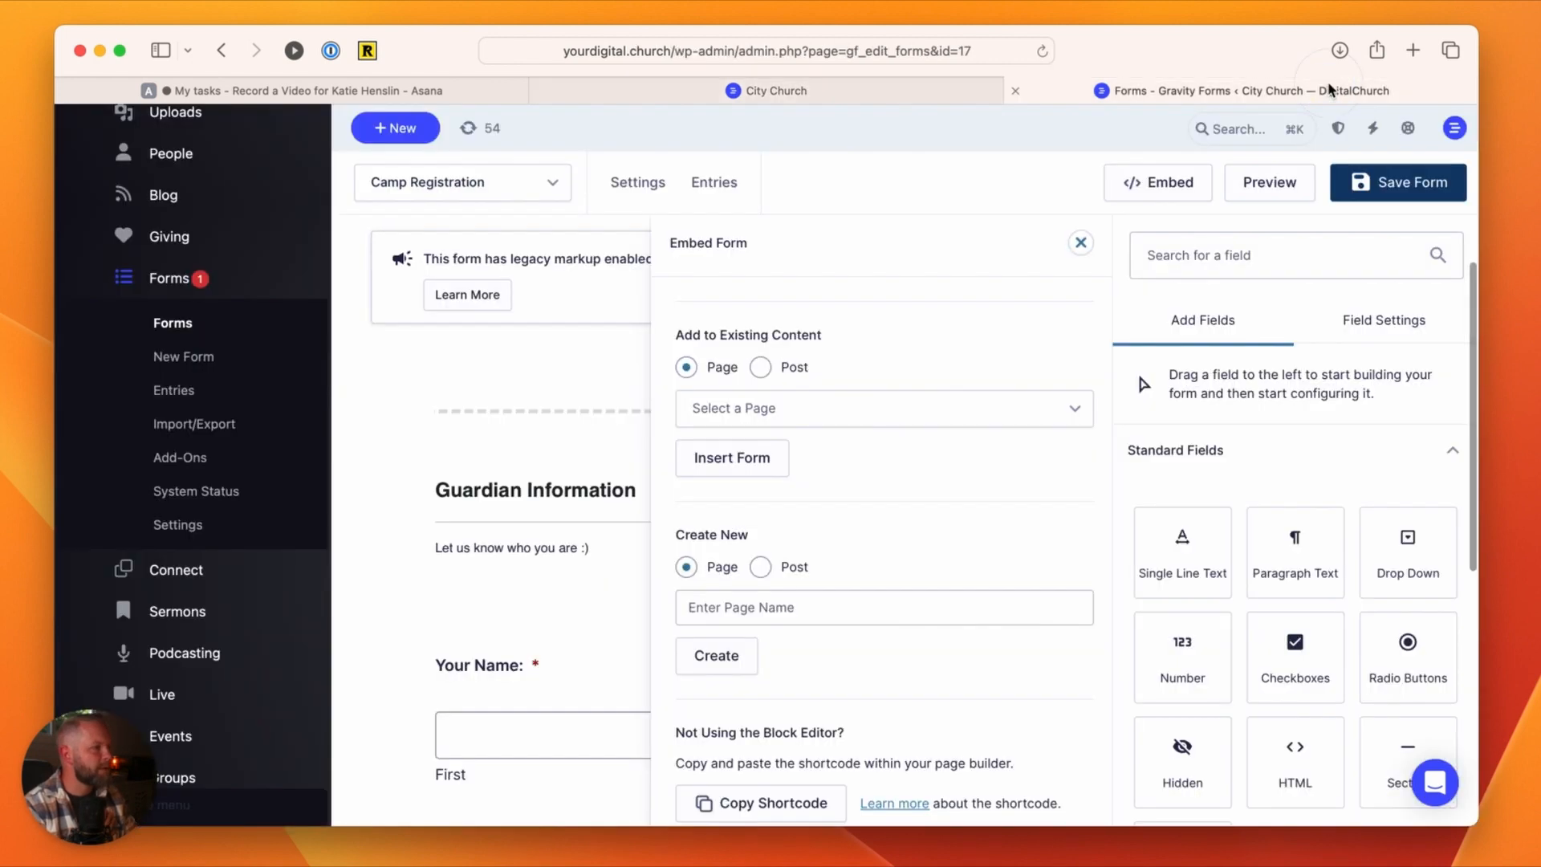
left_click(446, 187)
left_click(777, 90)
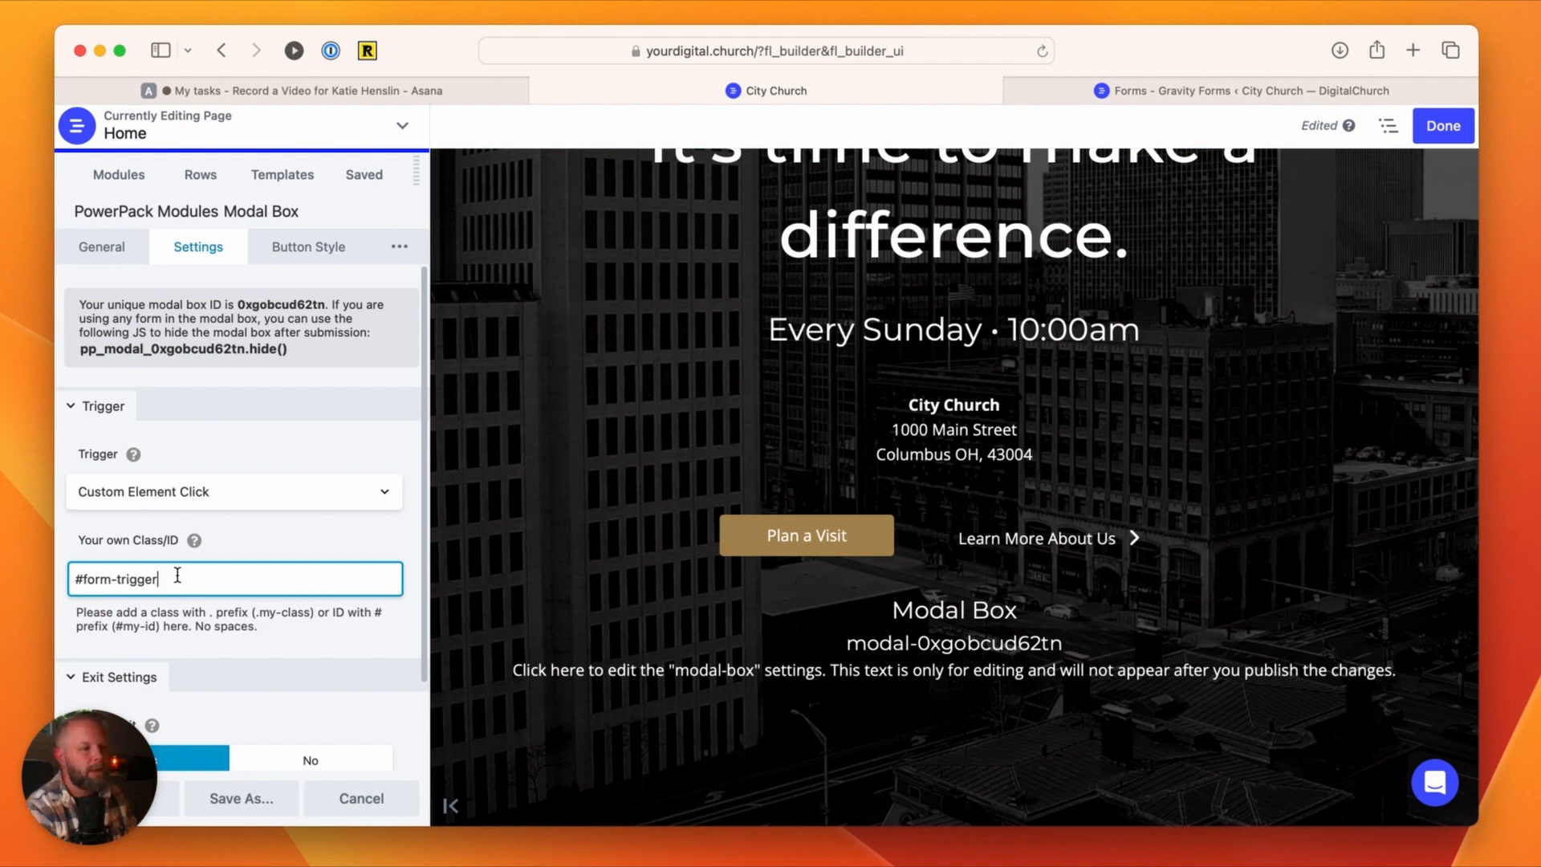
Step: Copy the #form-trigger ID and save the Modal Box settings
left_click_drag(177, 574, 69, 586)
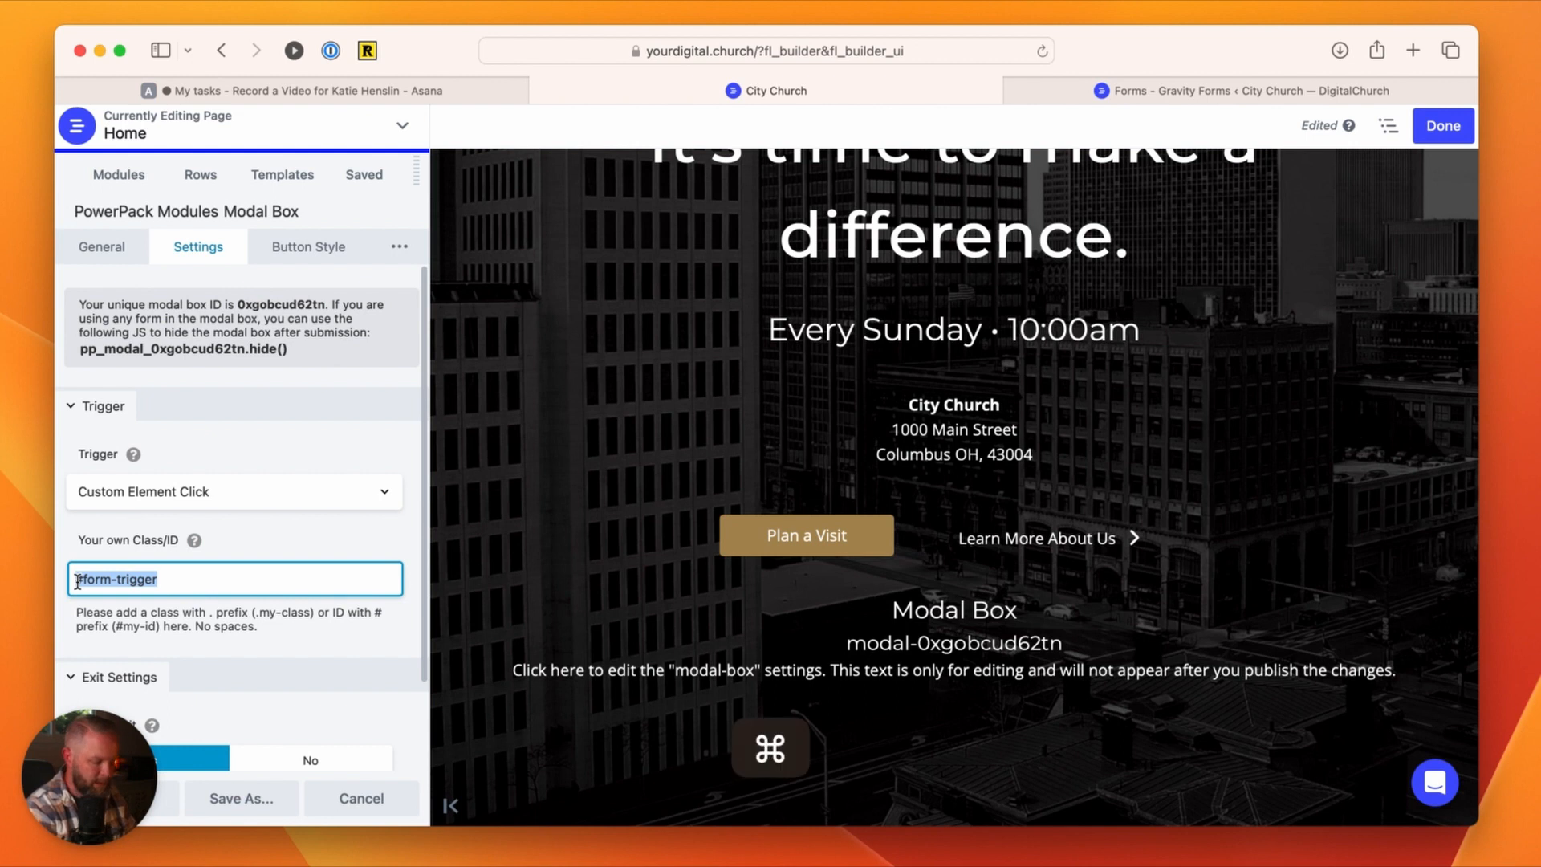
key("super+c")
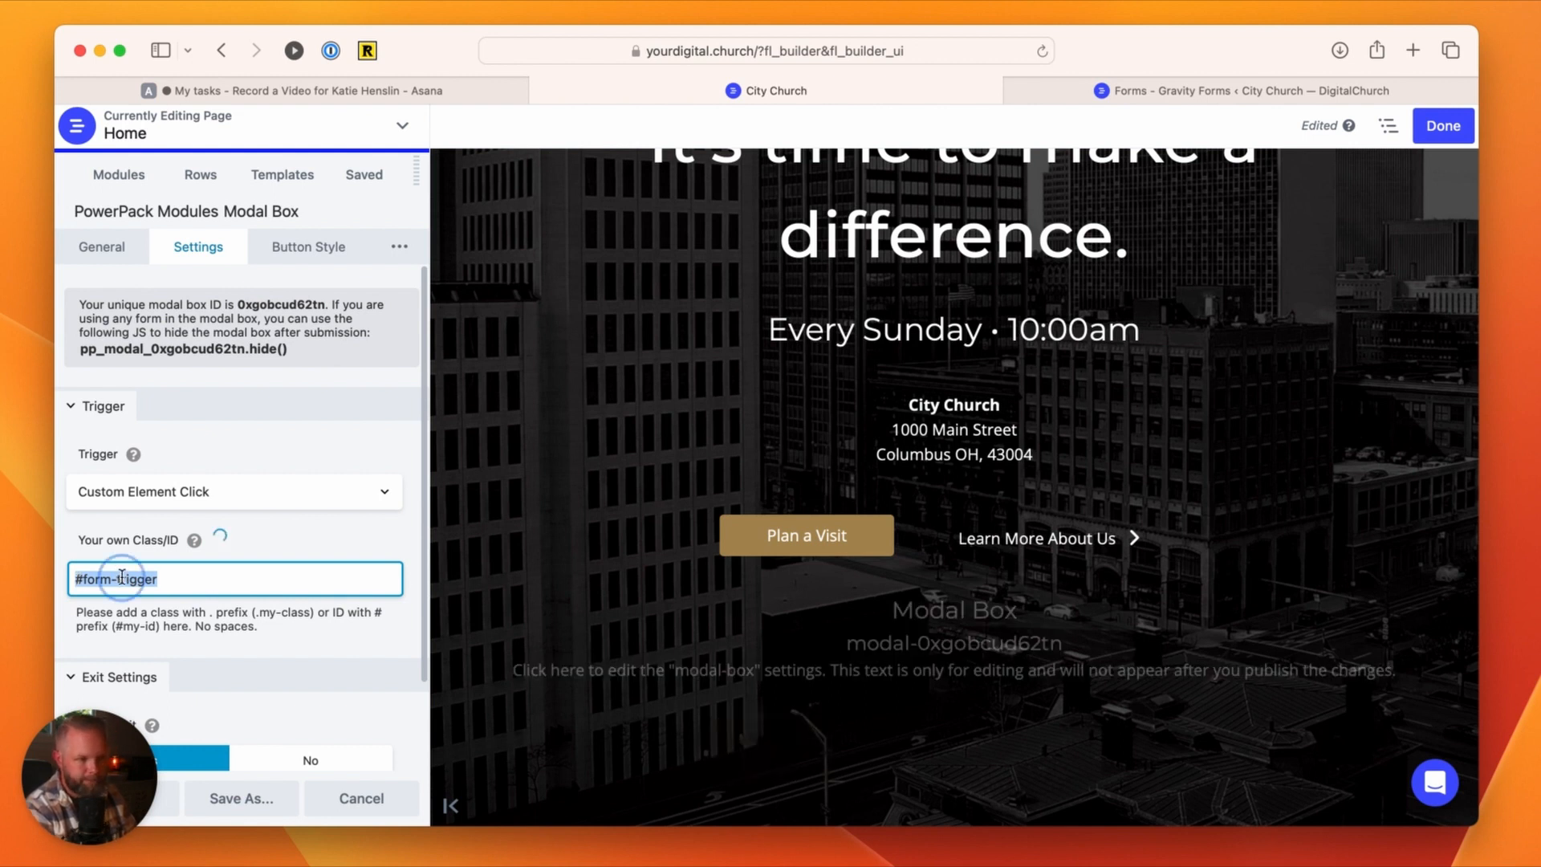
right_click(125, 577)
left_click(181, 685)
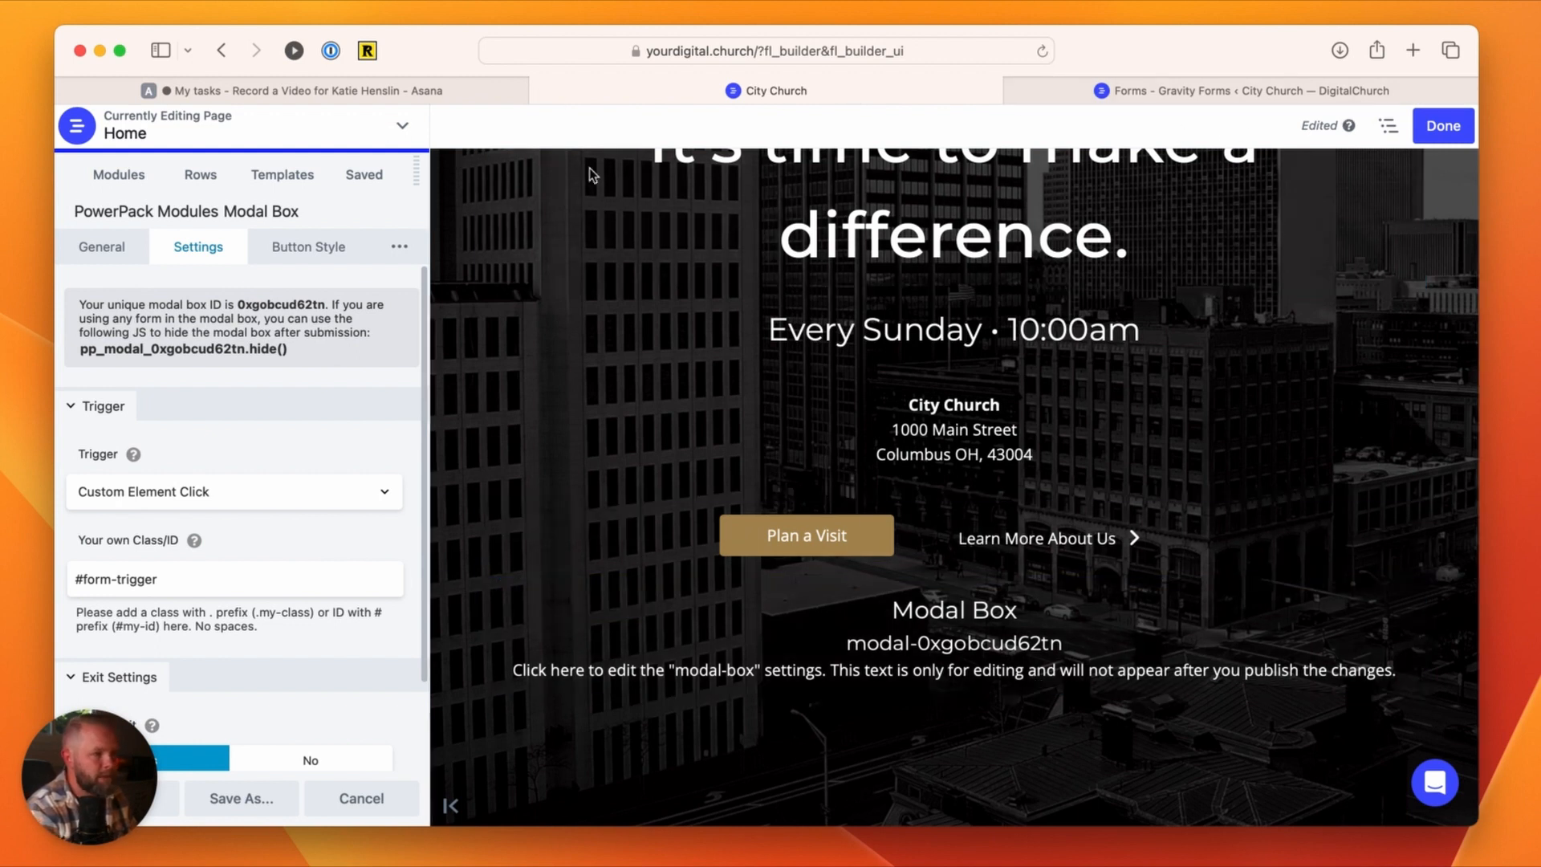
left_click(163, 814)
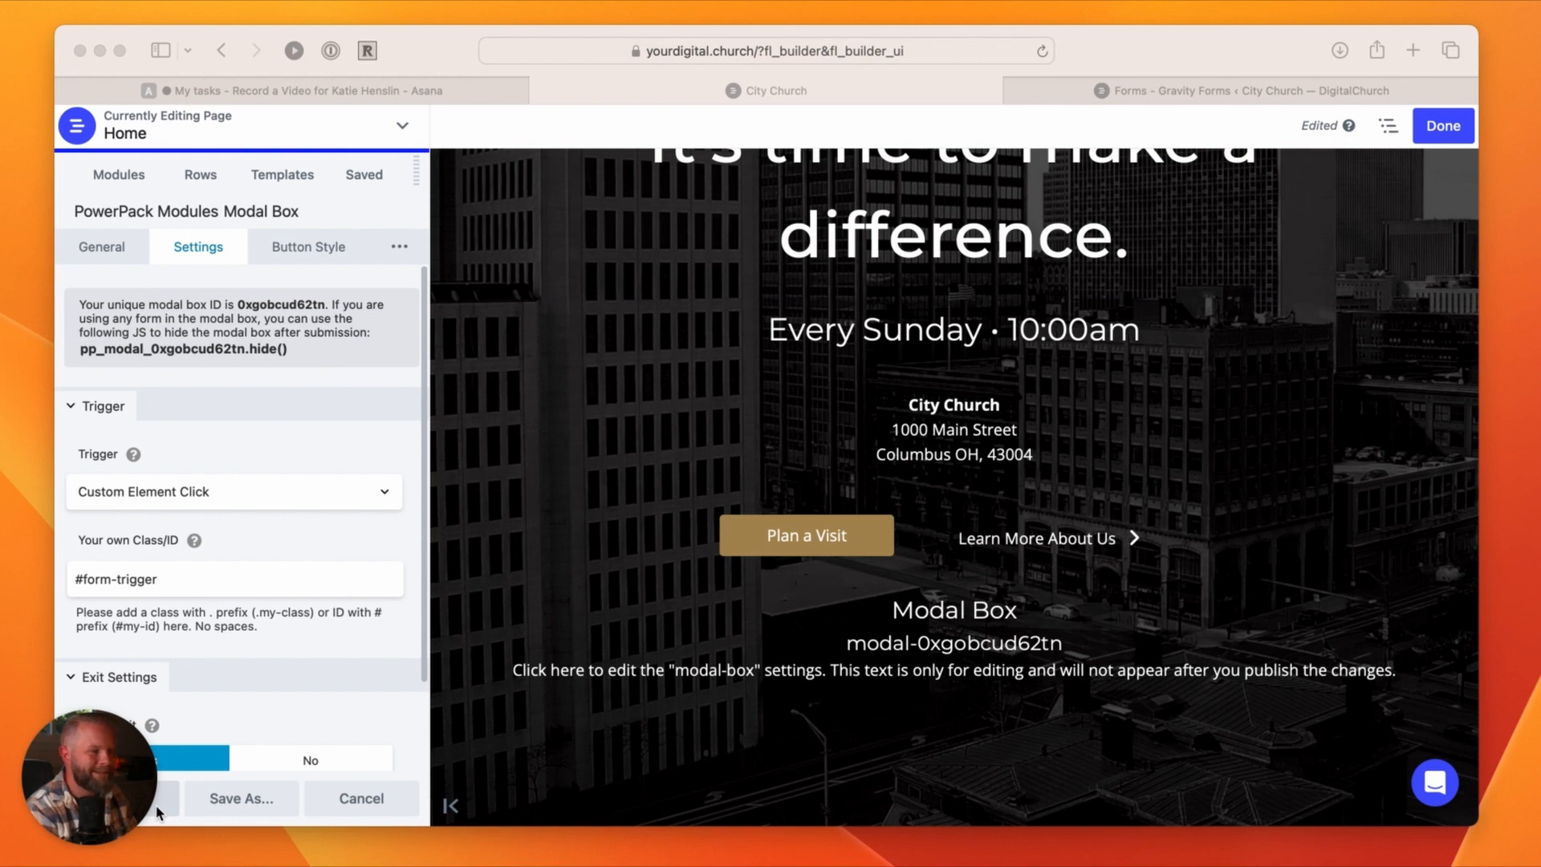
left_click(127, 800)
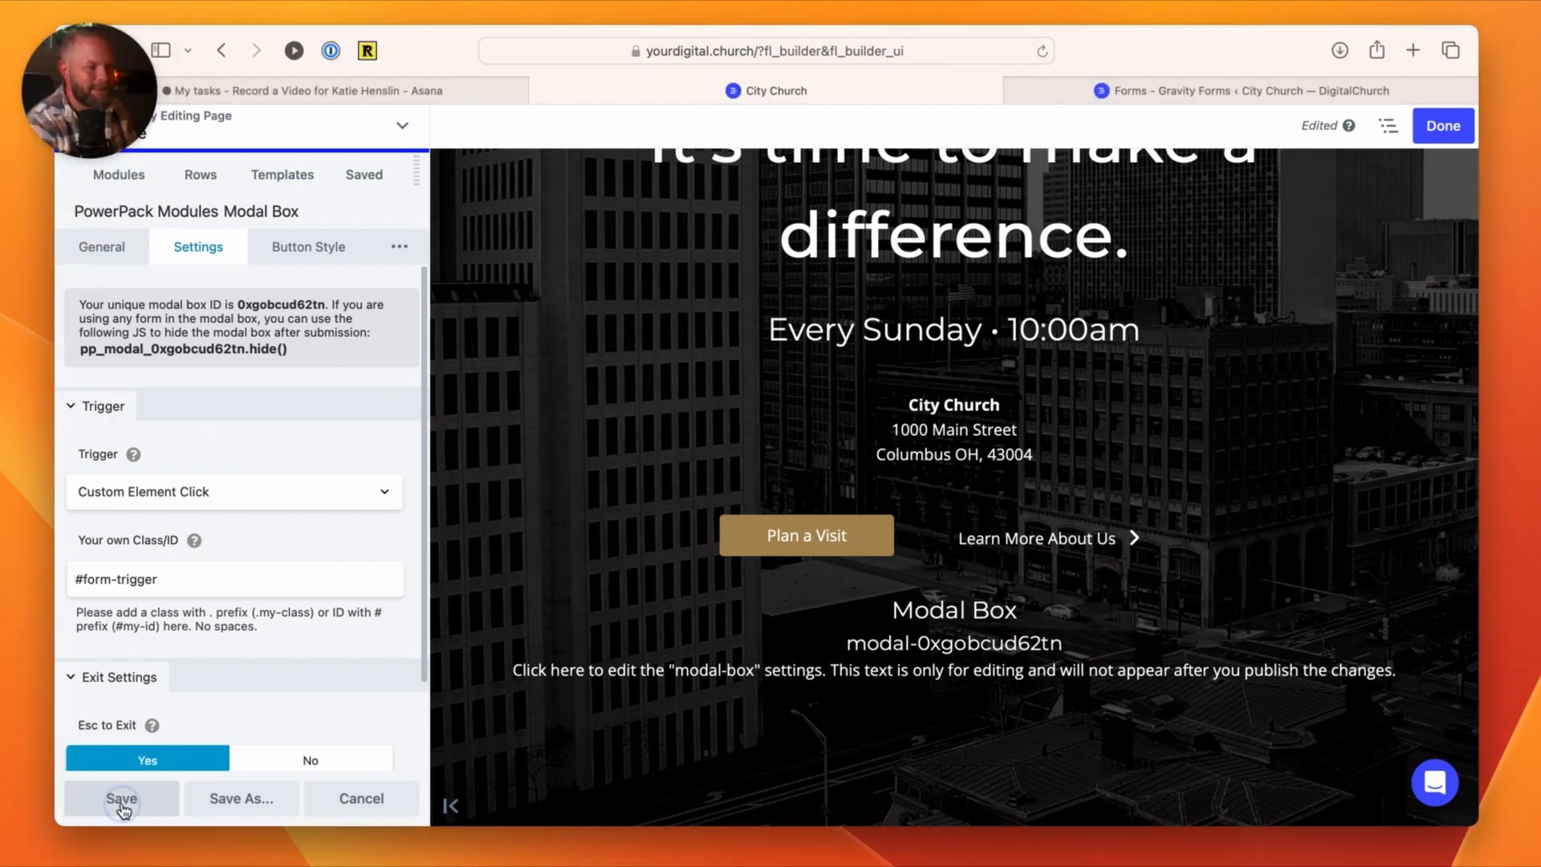
left_click(122, 798)
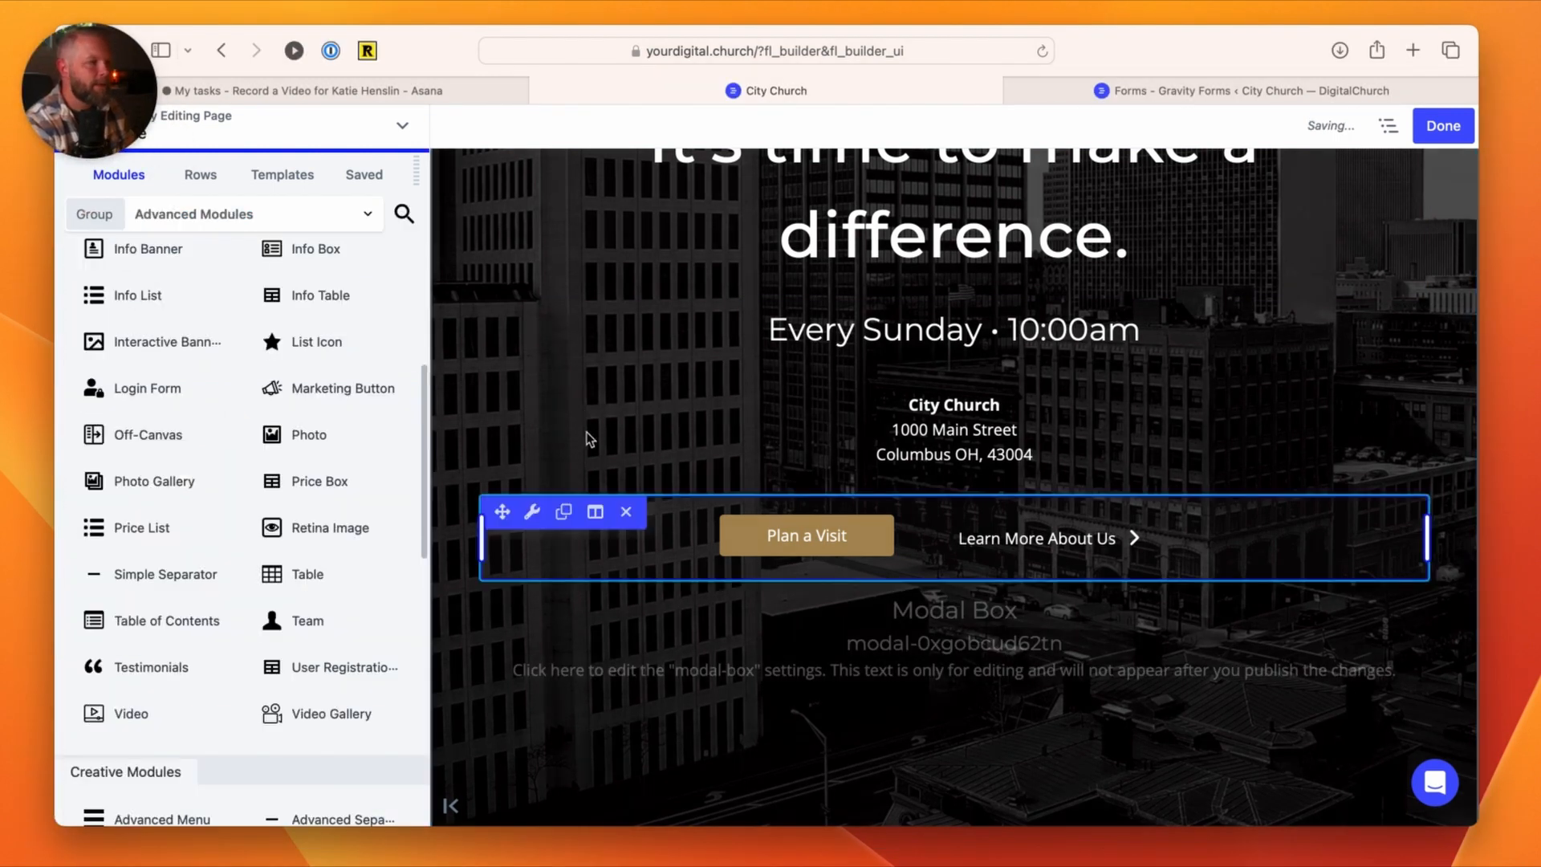
Step: Add a Button module from the Standard Modules group directly below the Modal Box and align it to the center
left_click(149, 217)
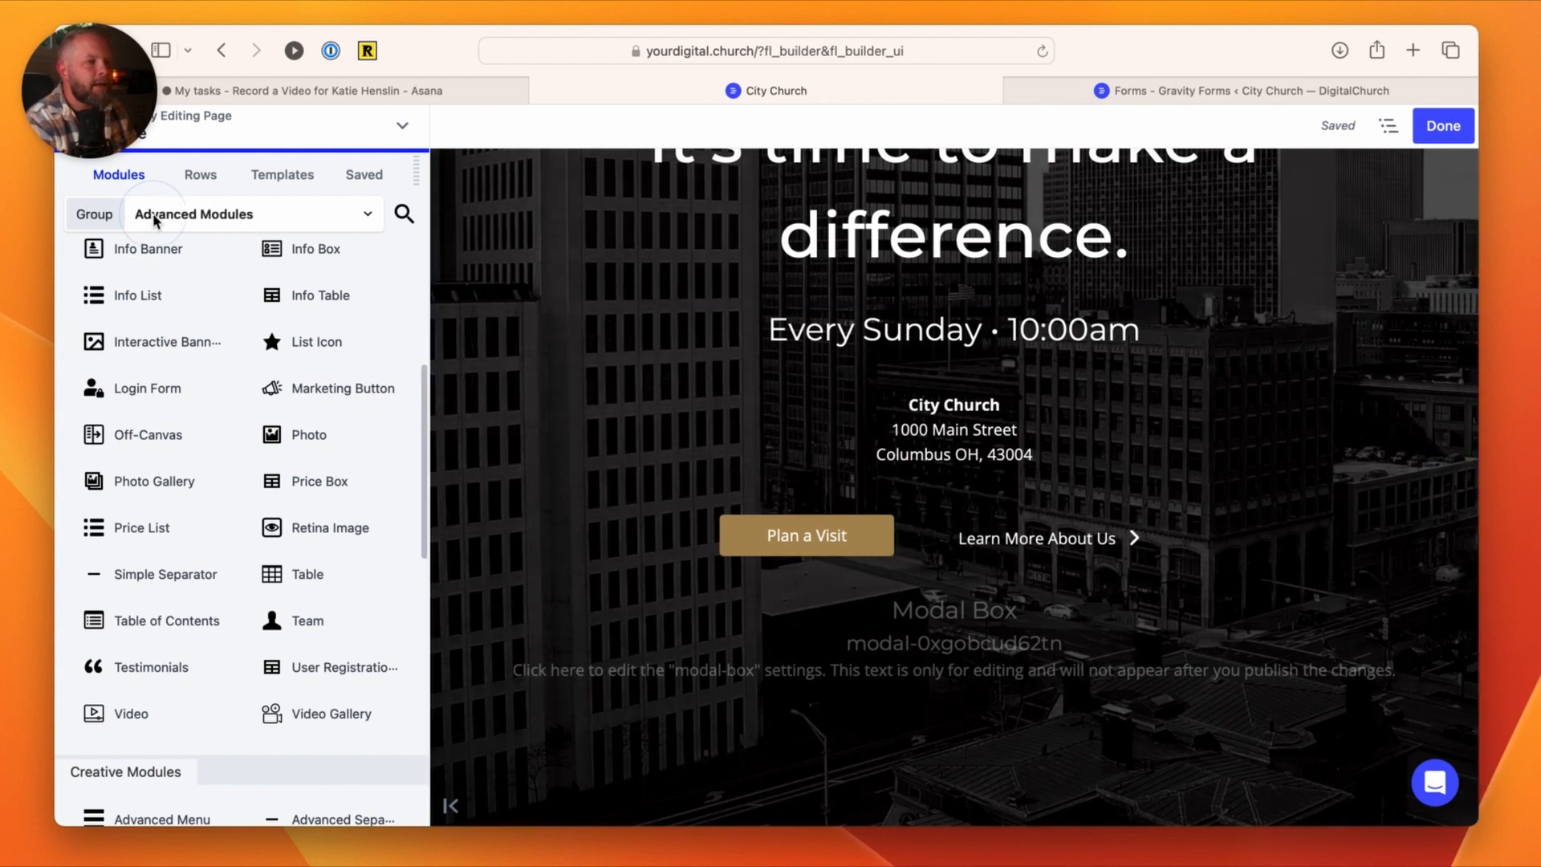
left_click(158, 277)
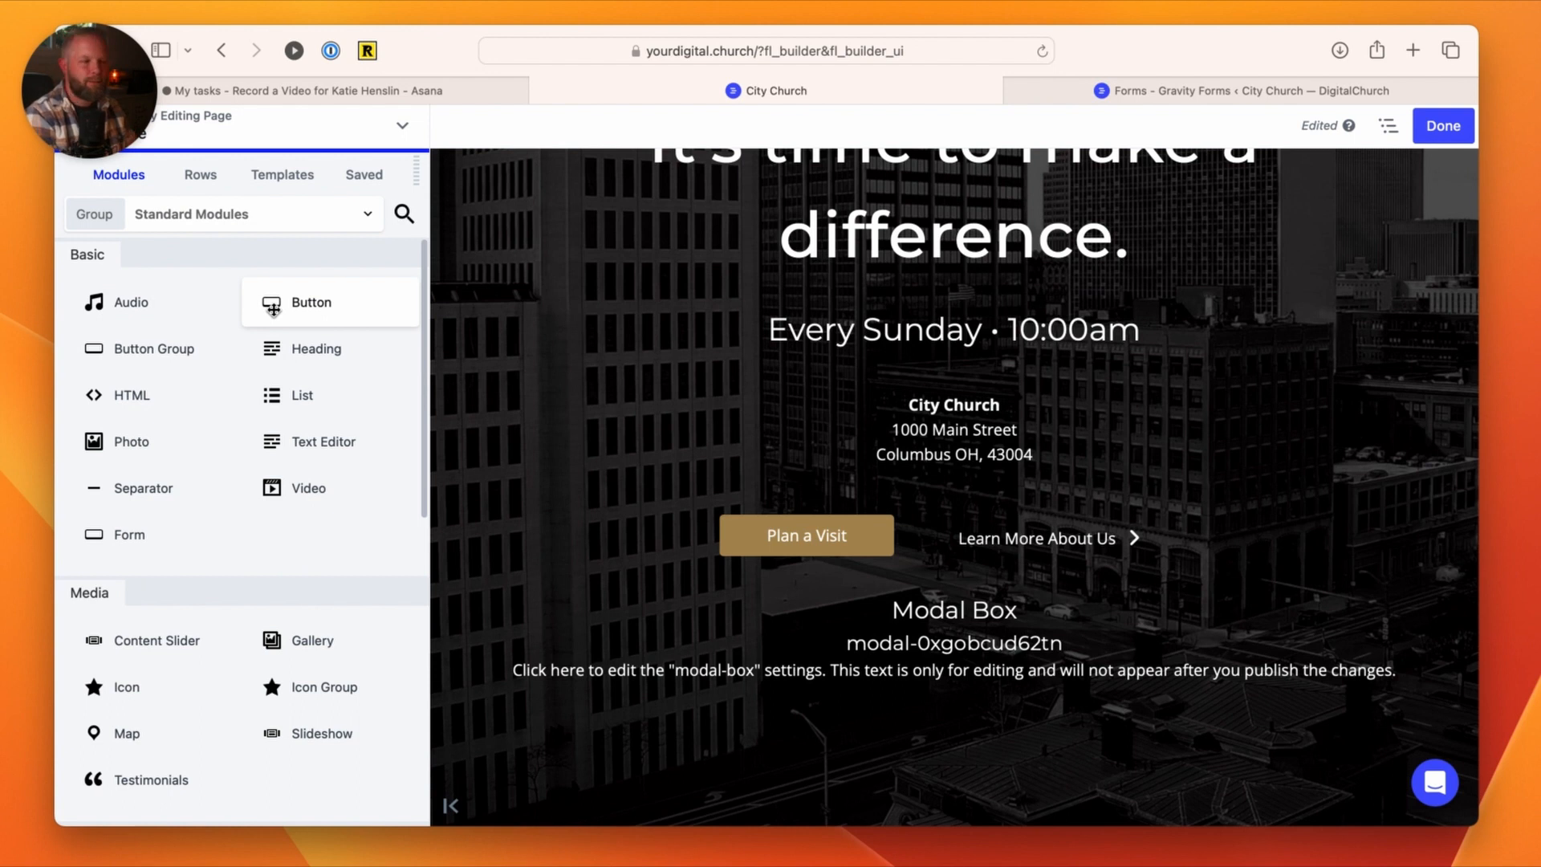
left_click_drag(273, 307, 979, 651)
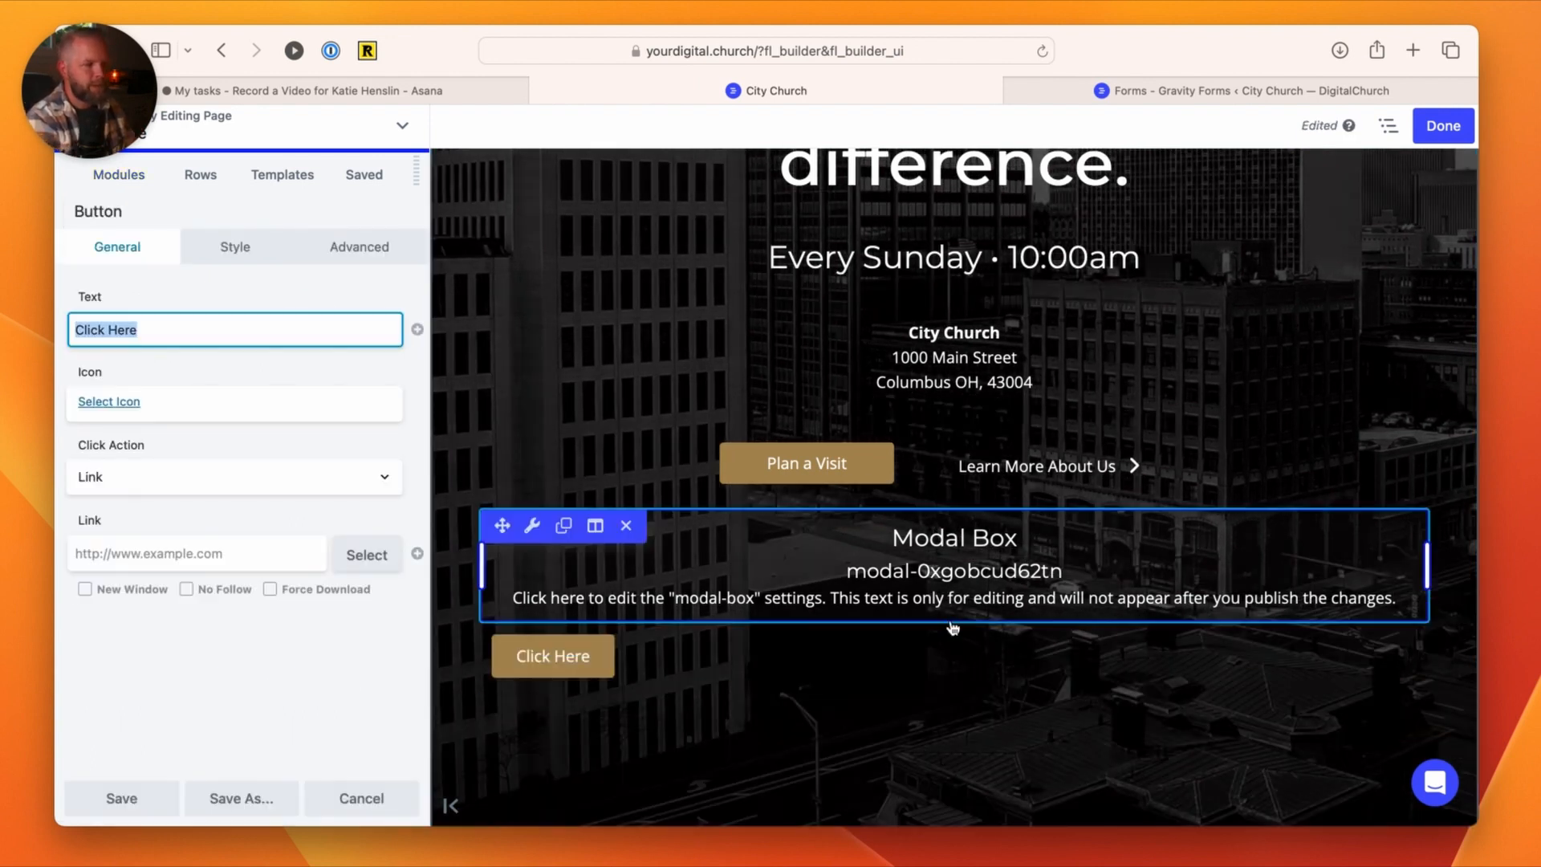
left_click(531, 639)
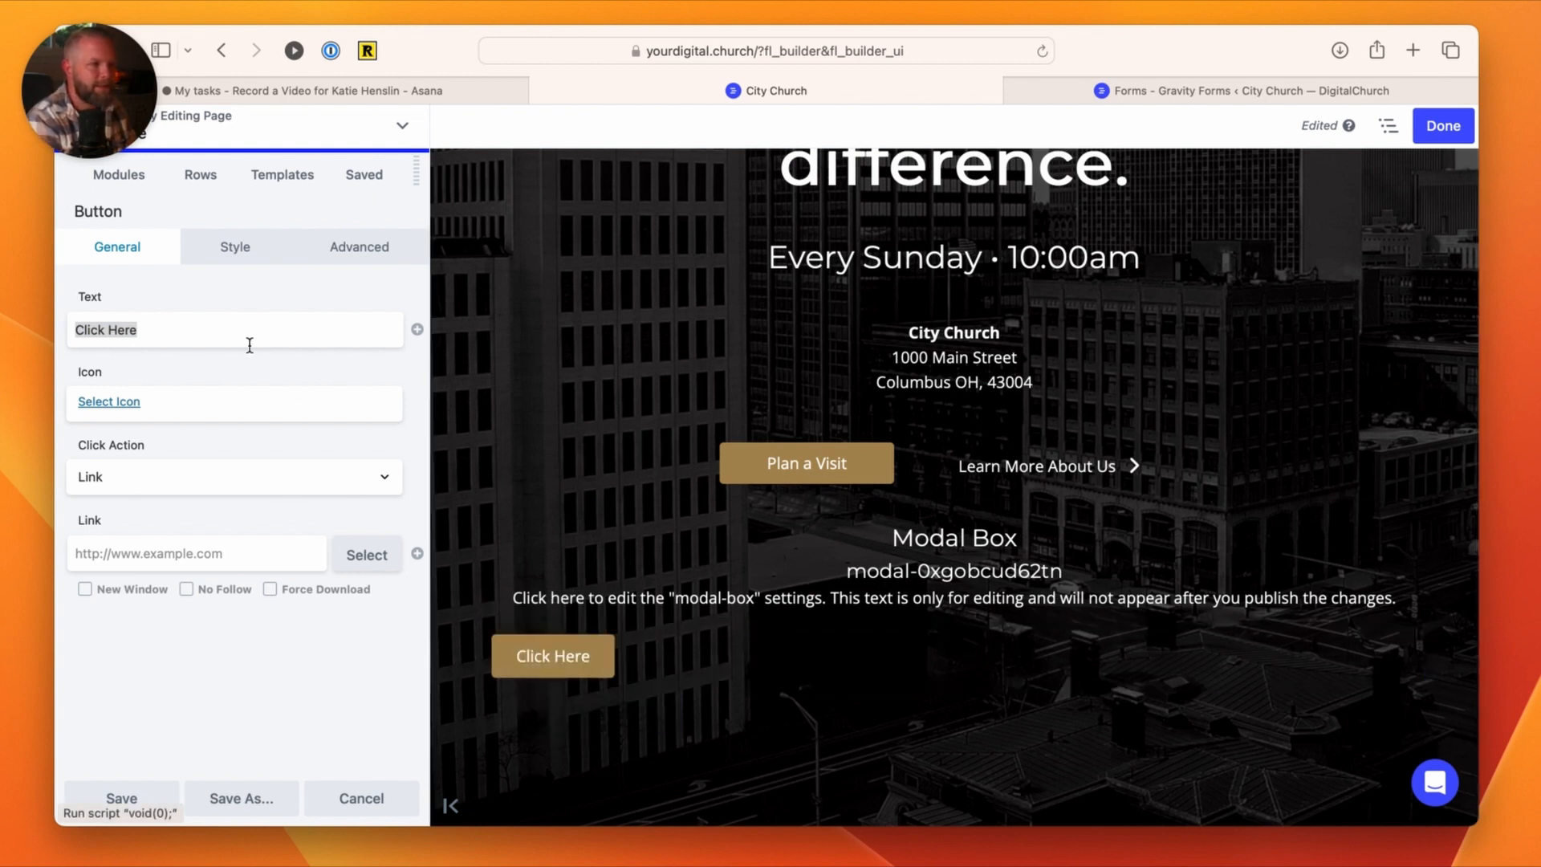
left_click(235, 247)
left_click(126, 405)
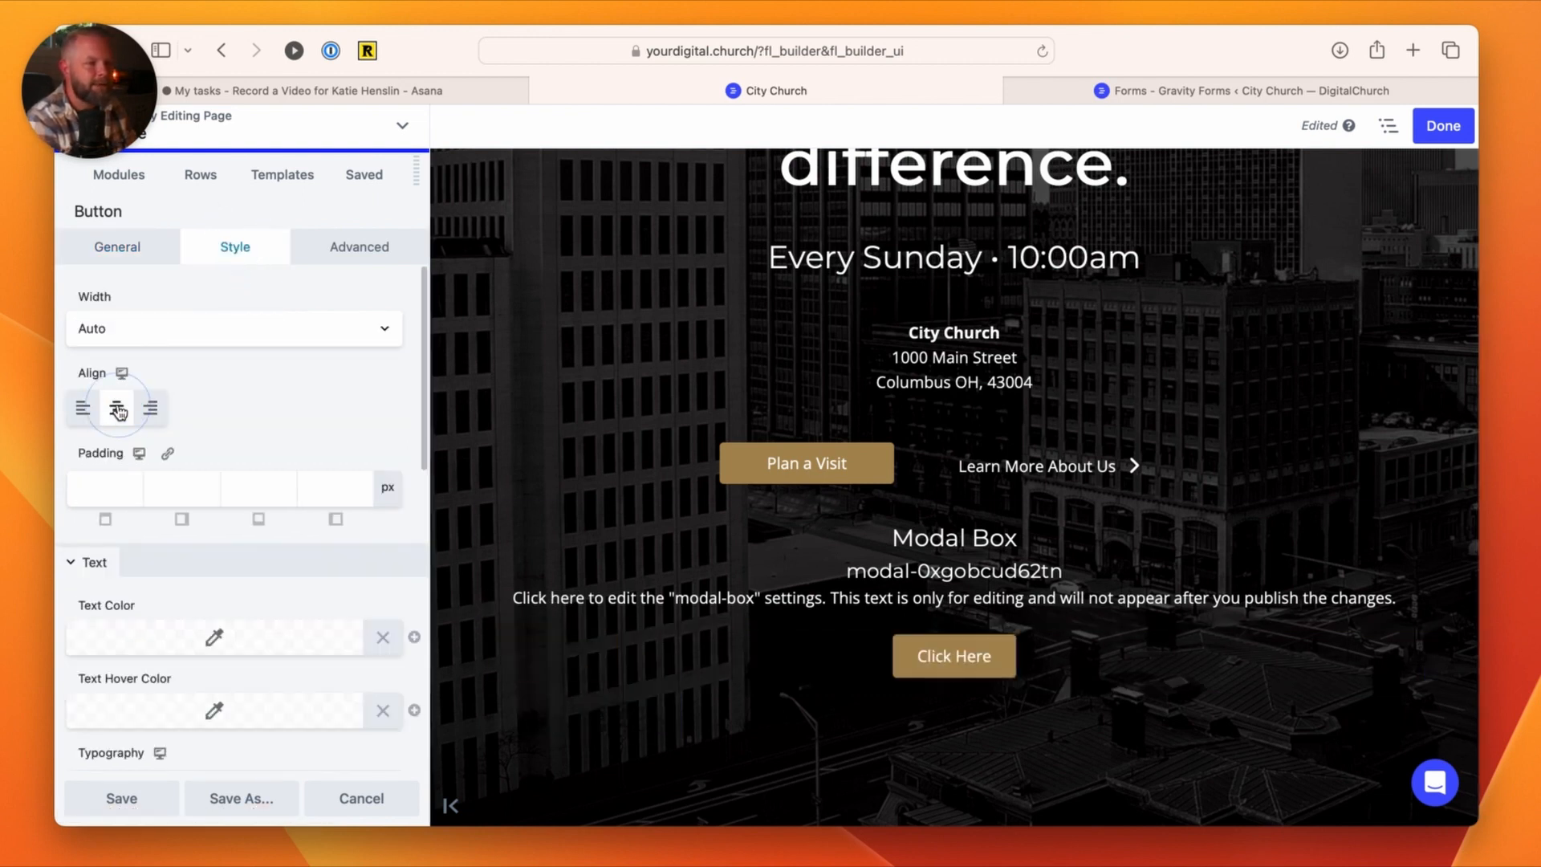
Step: Set the button's text to "Register for Camp" and its link to #
left_click(116, 249)
left_click(120, 329)
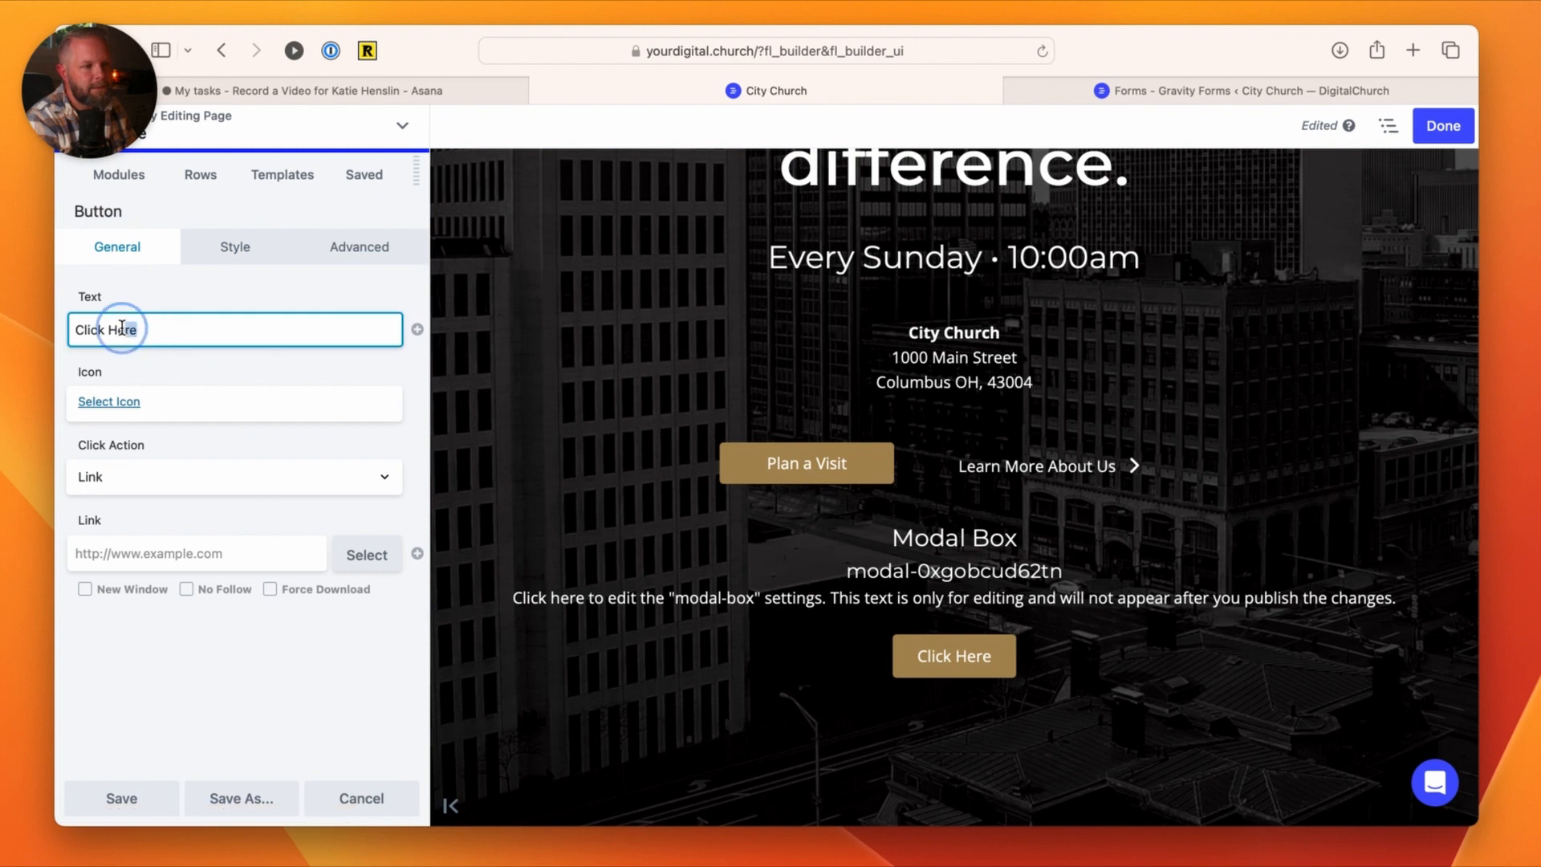
key("super+a")
type("Register for Camp")
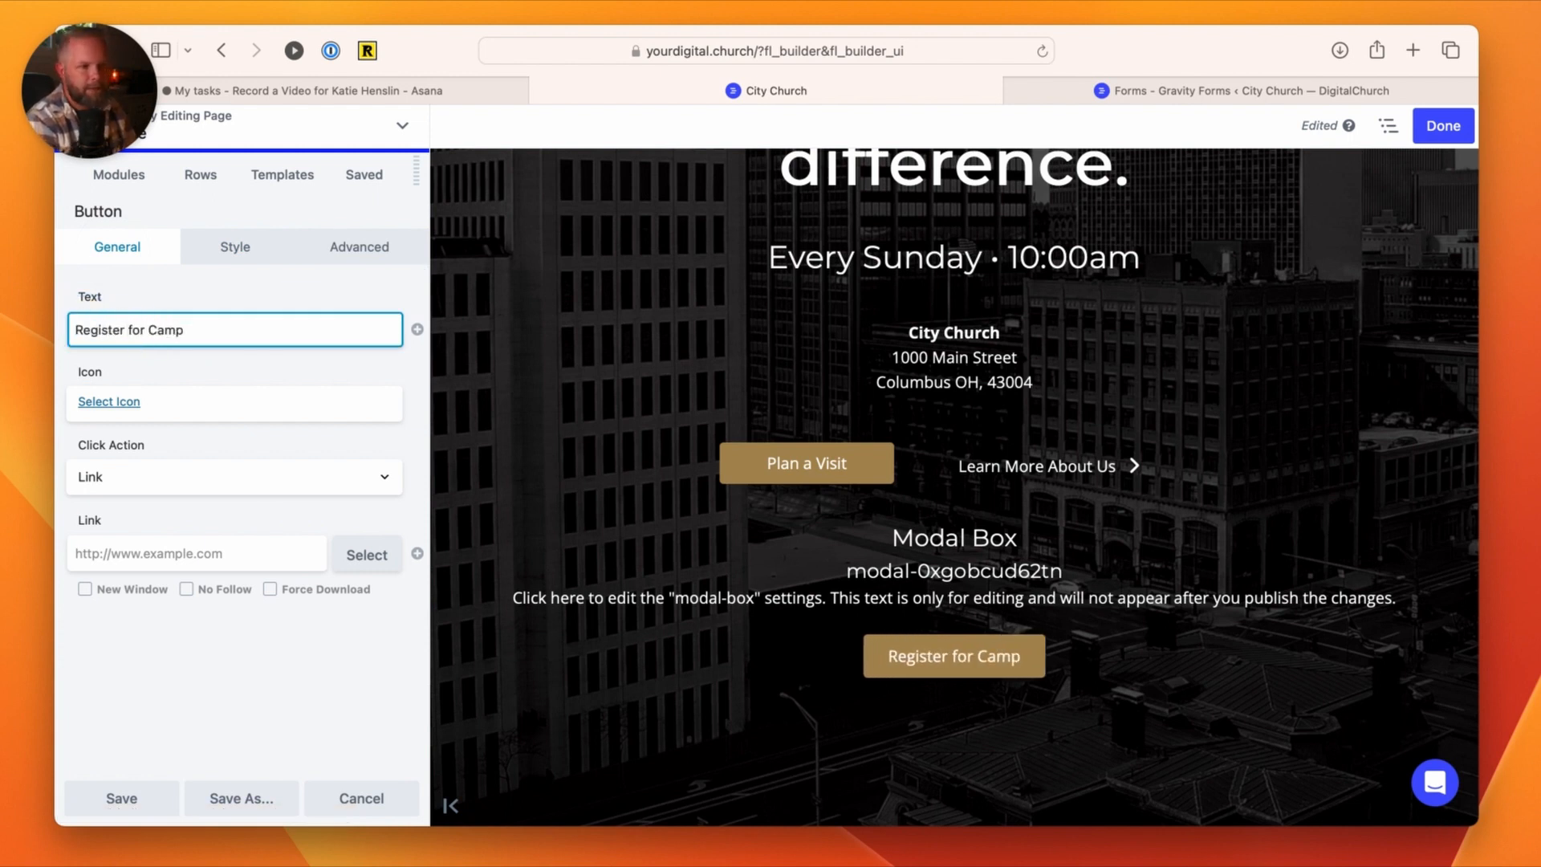
left_click(127, 555)
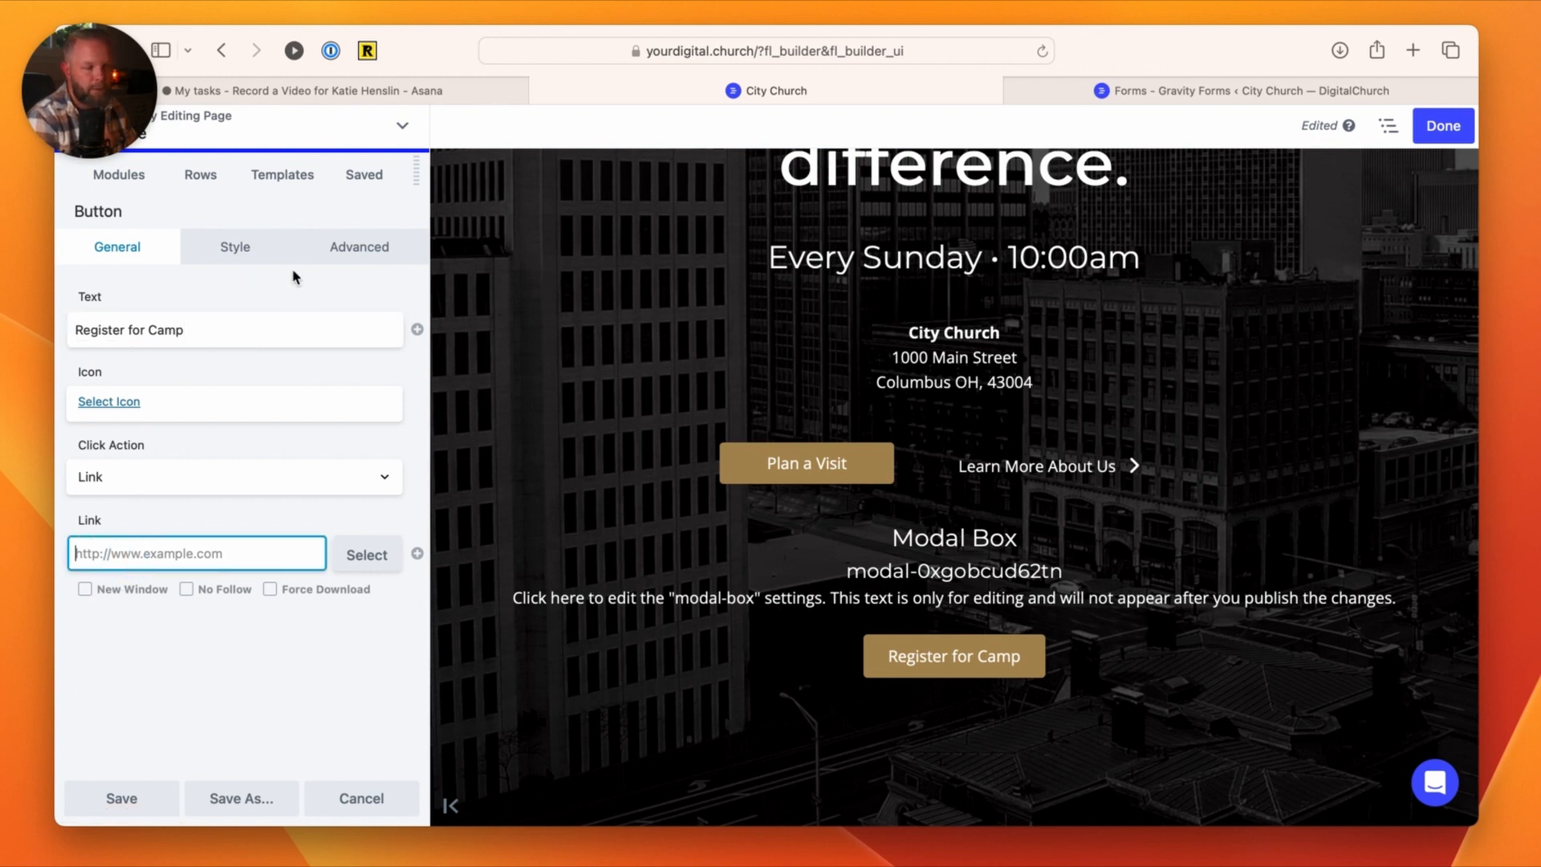
type("#")
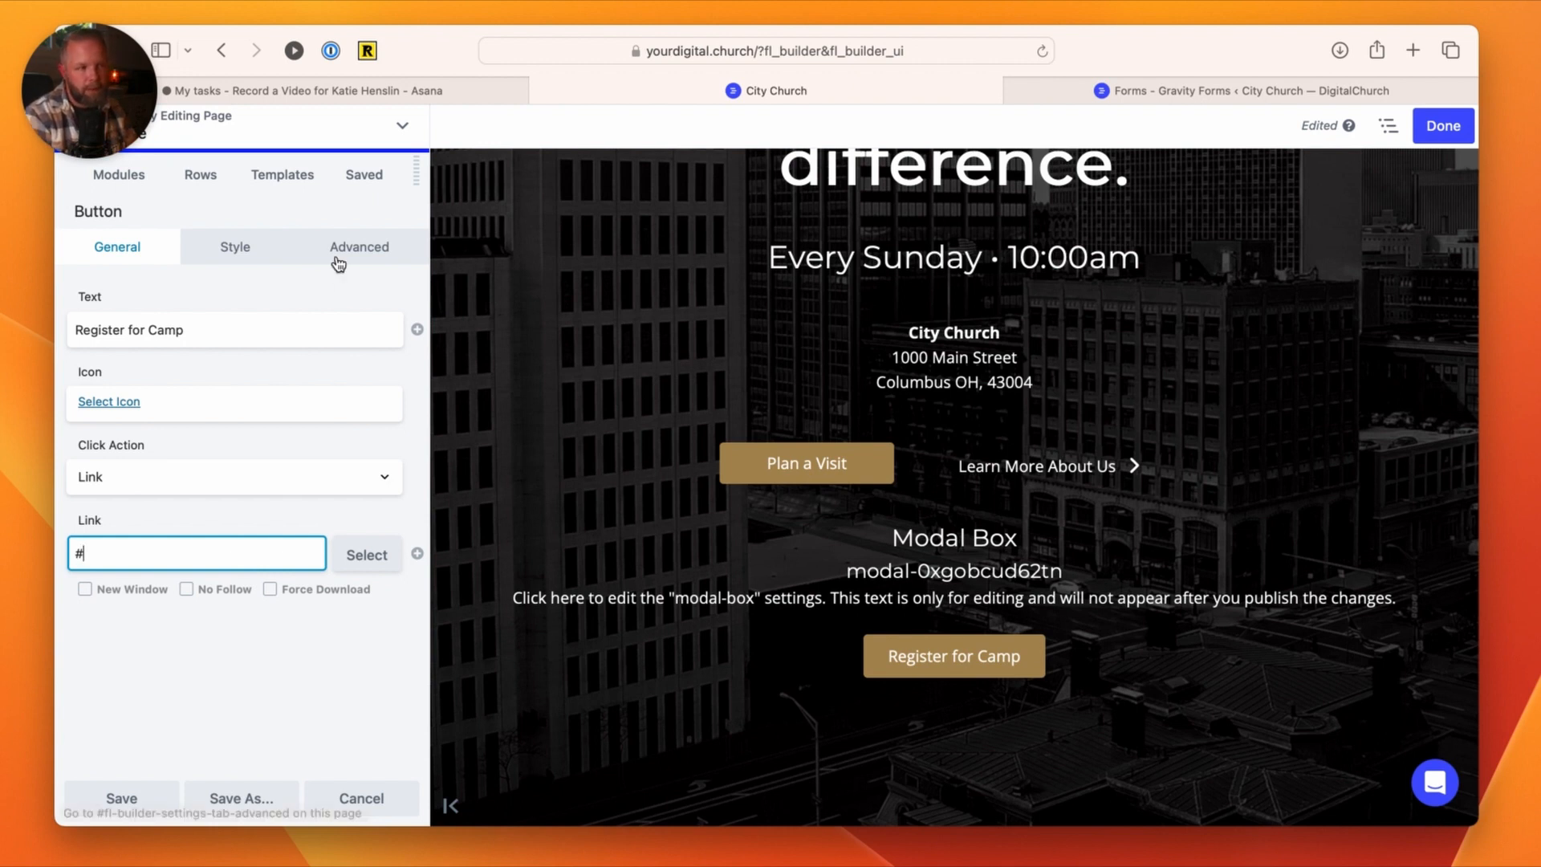
Step: Set the button's HTML element ID to form-trigger, without the # sign, and save the button
left_click(360, 247)
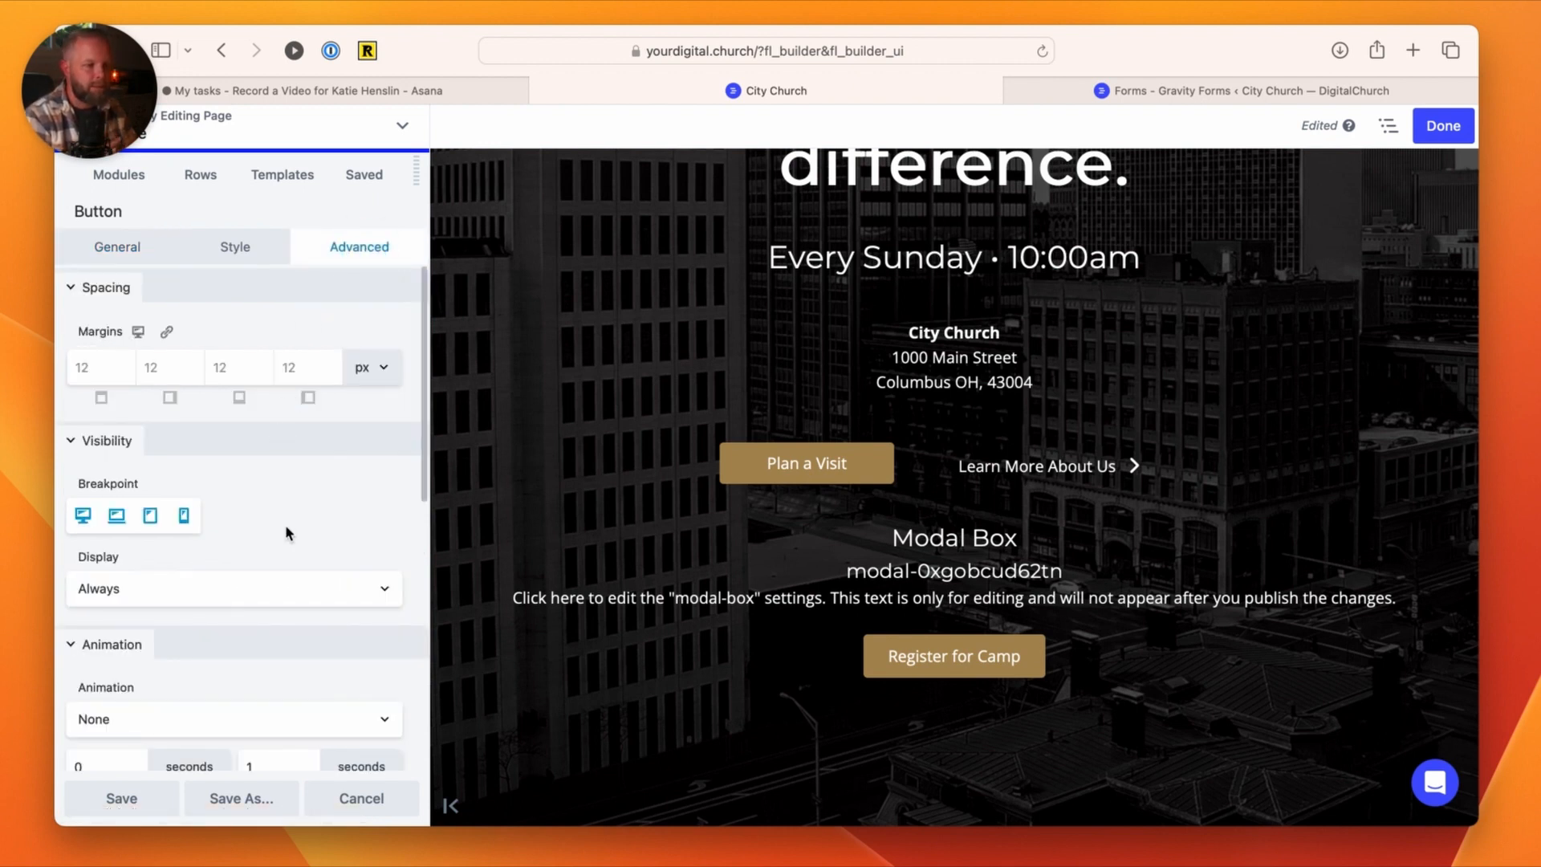
scroll(286, 534, "down", 10)
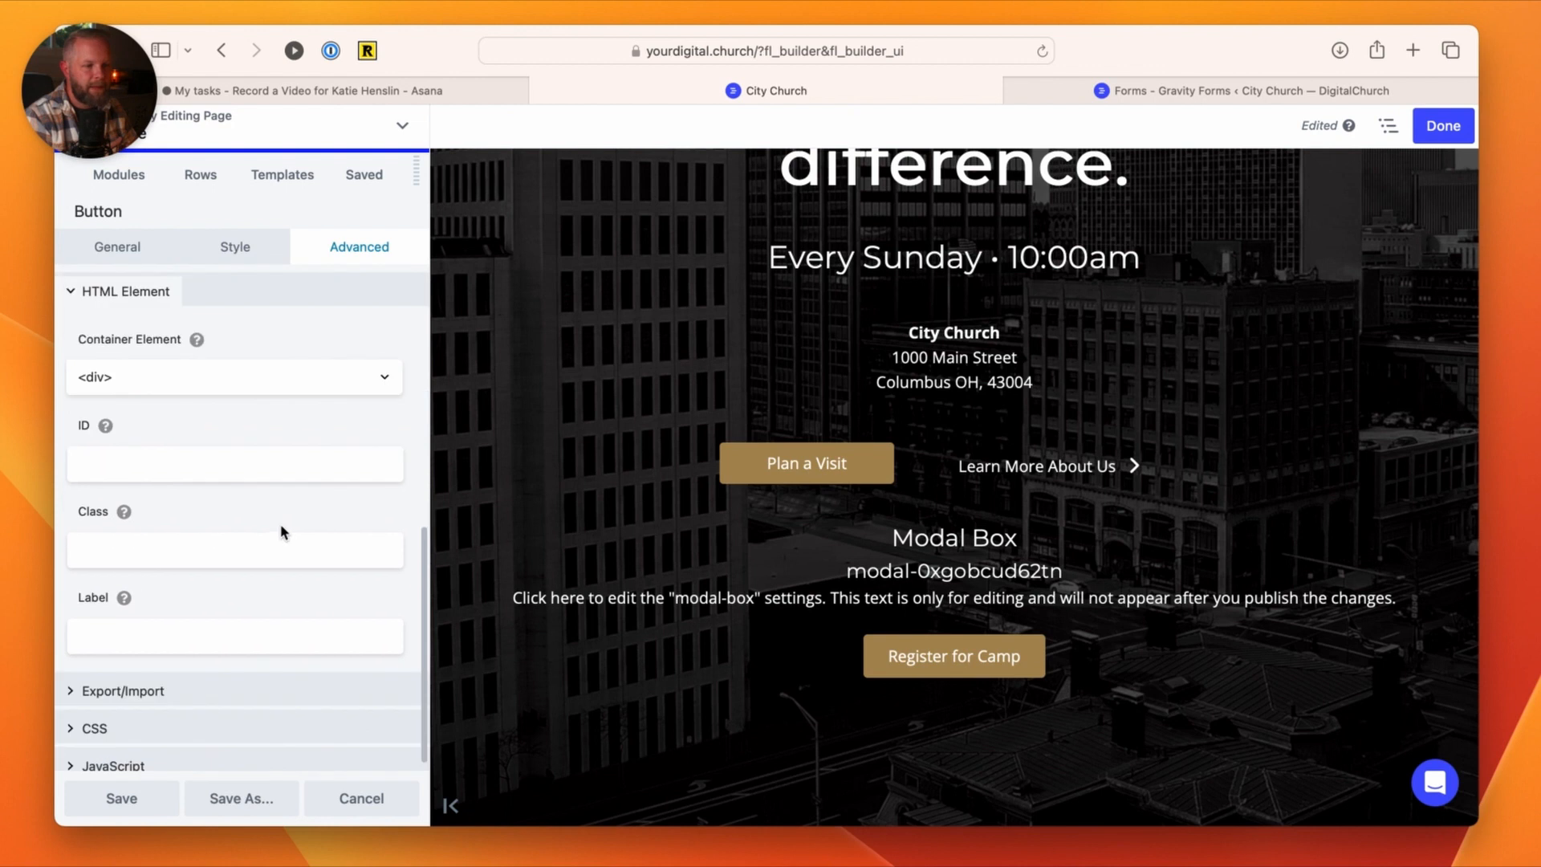
left_click(110, 456)
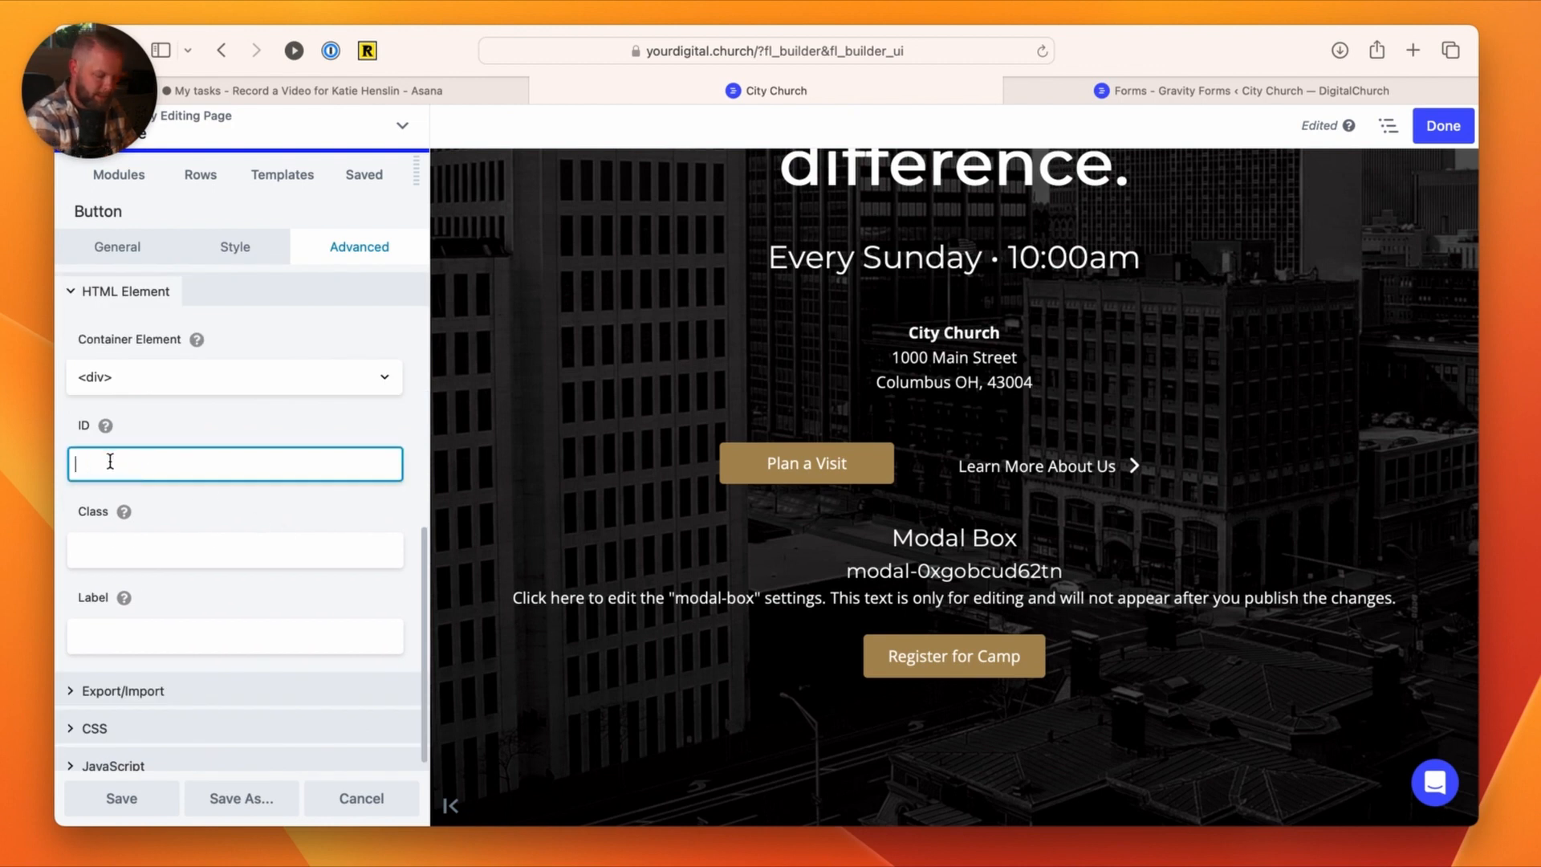
key("alt+v")
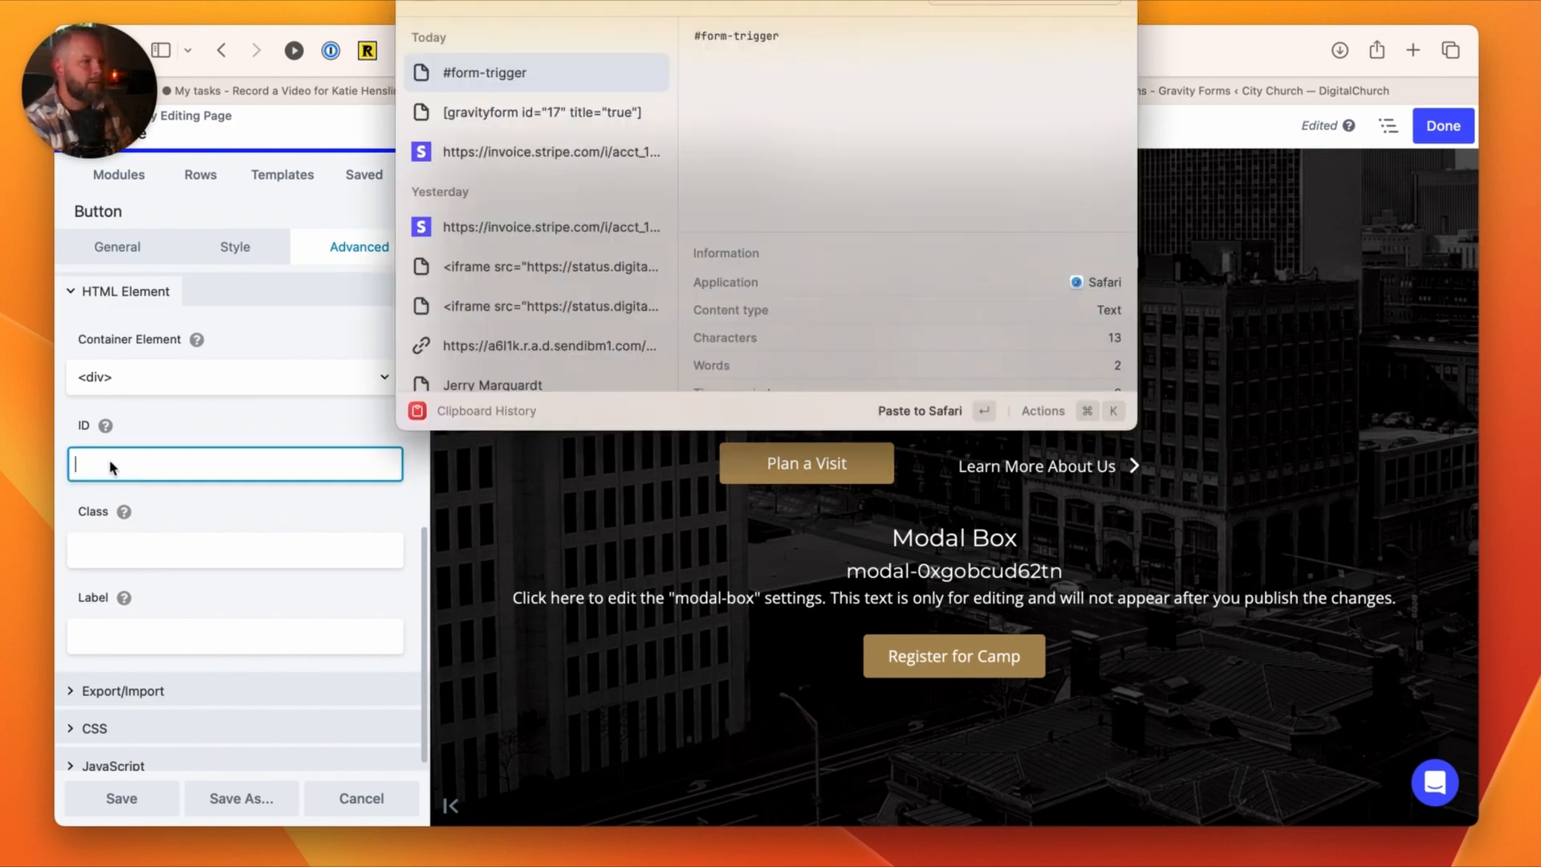
key("Return")
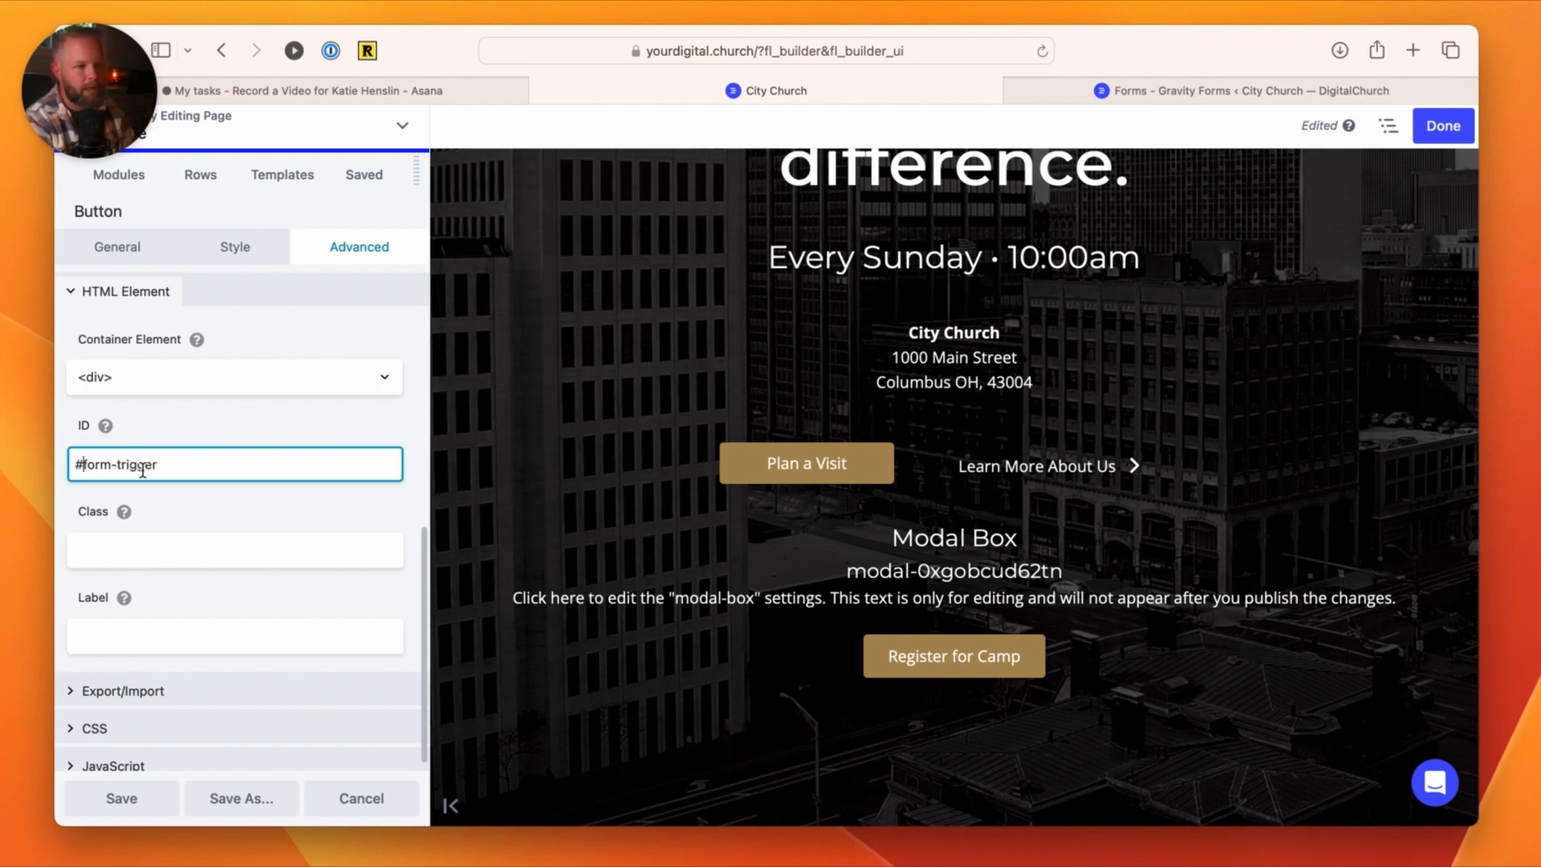
key("BackSpace")
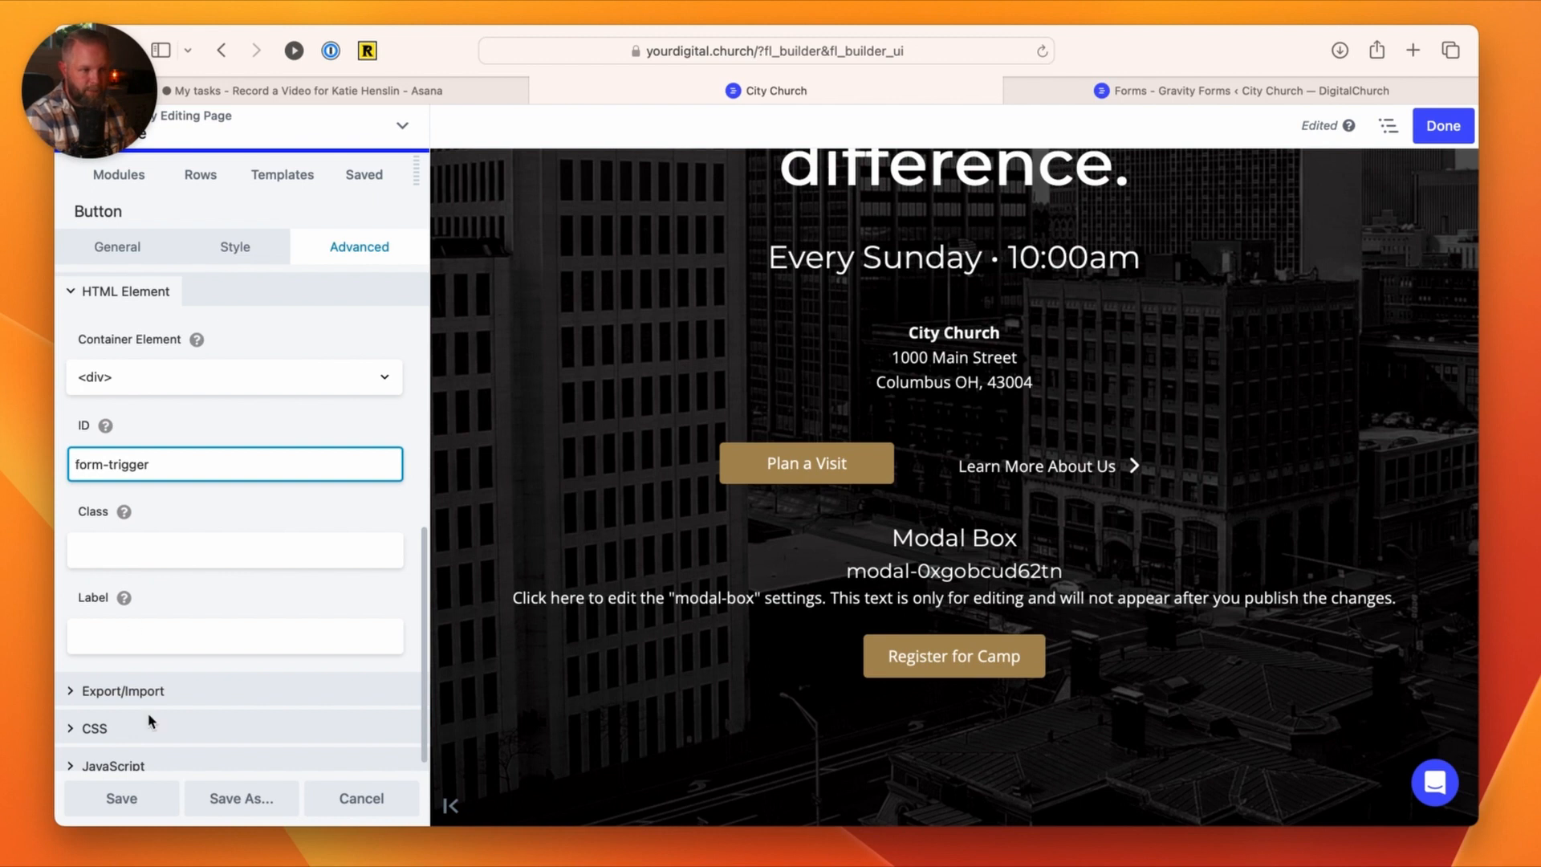
left_click(145, 800)
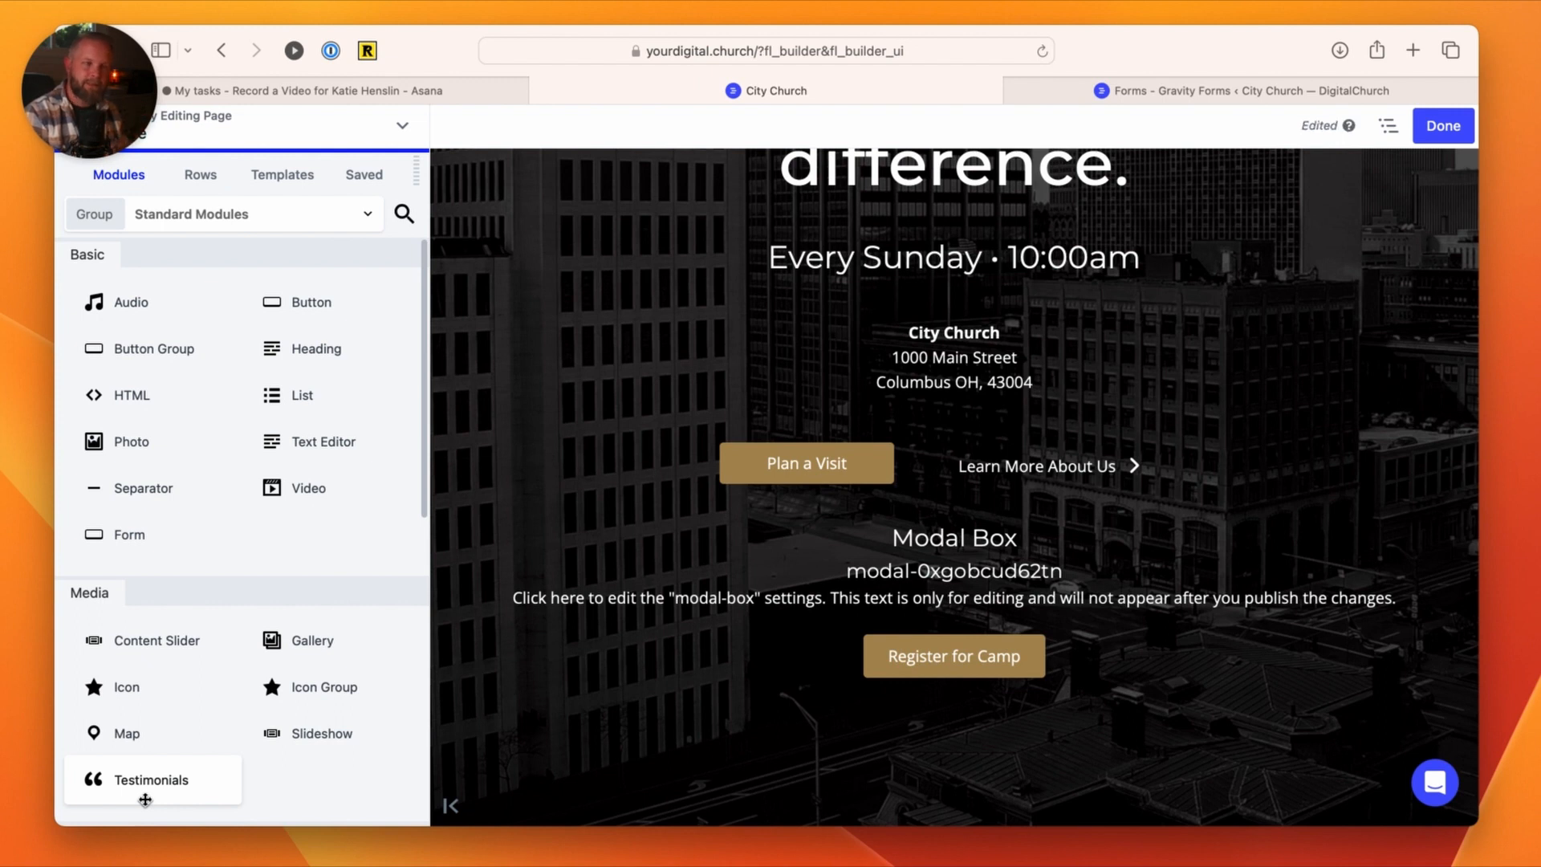
Step: Finish editing the home page and publish the changes
mouse_move(973, 264)
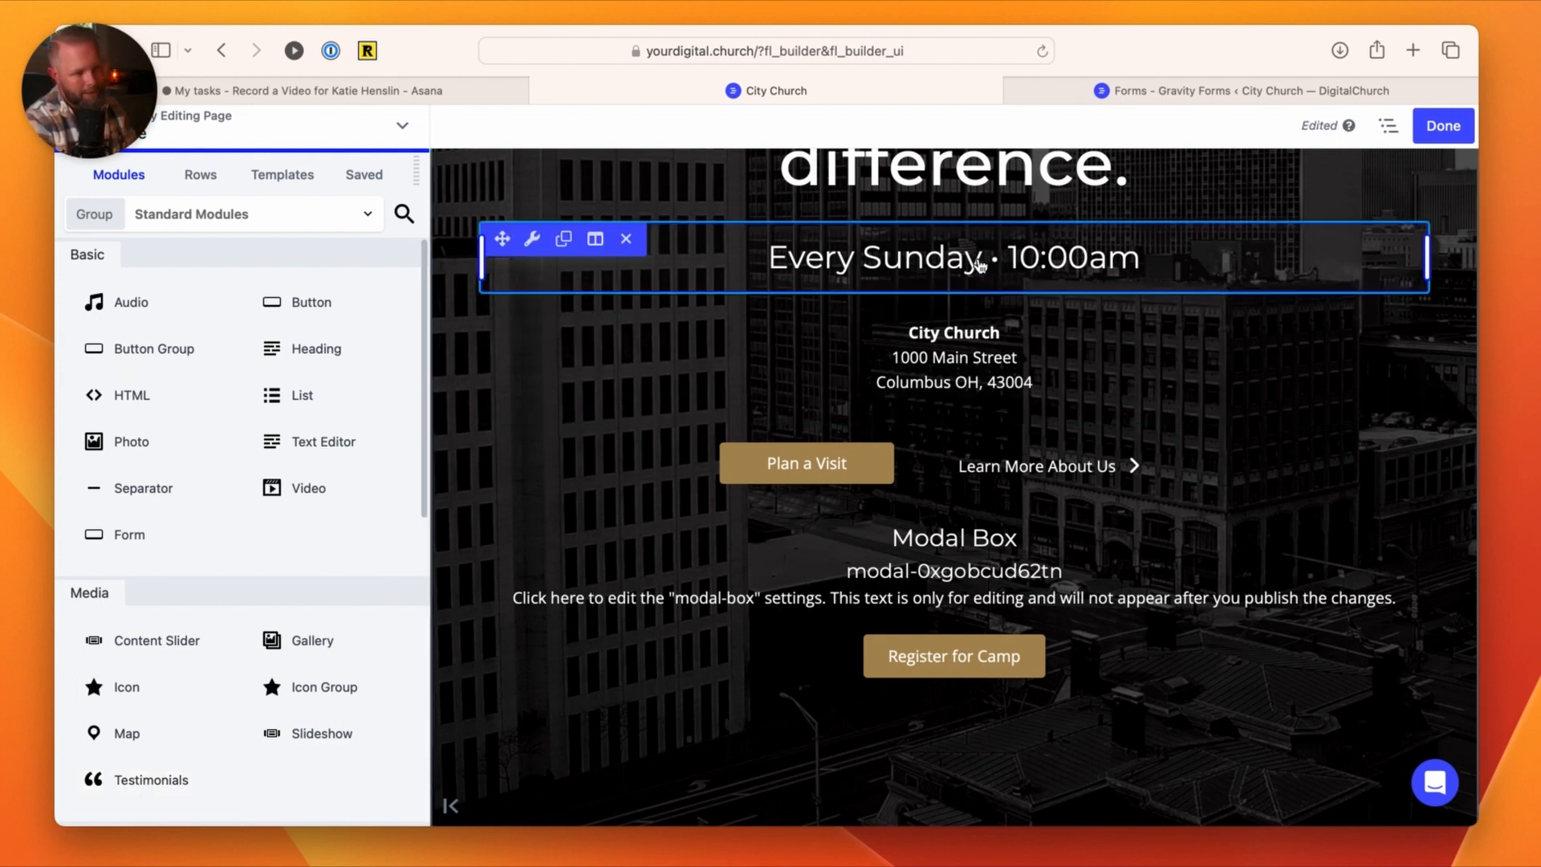
left_click(1443, 127)
left_click(1353, 126)
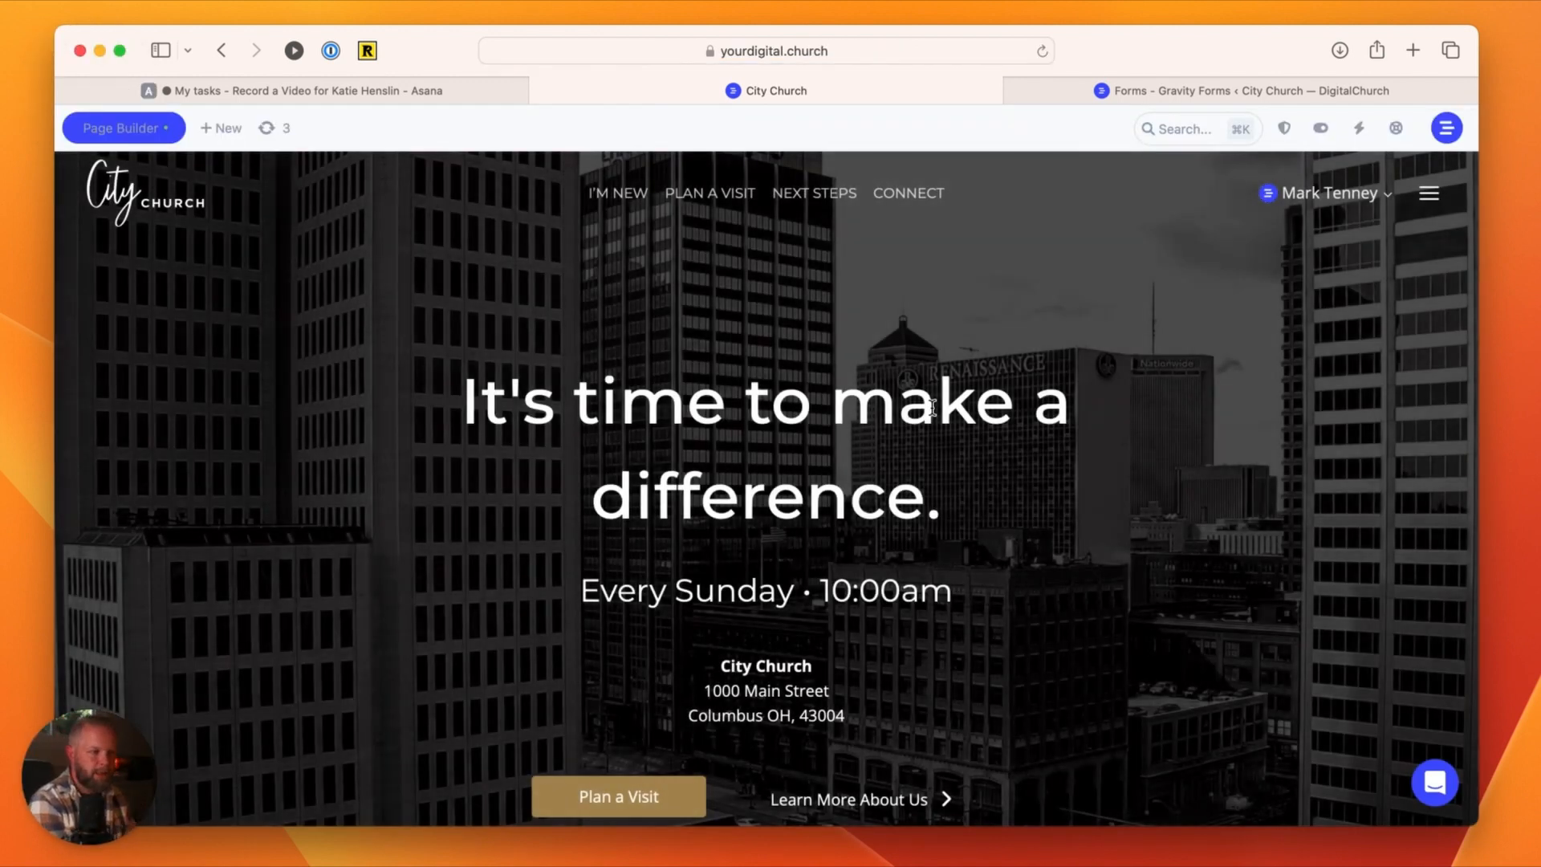
Step: Test the Register for Camp button on the live page, examine the popup's title and registration form, and close it
scroll(922, 481, "down", 1)
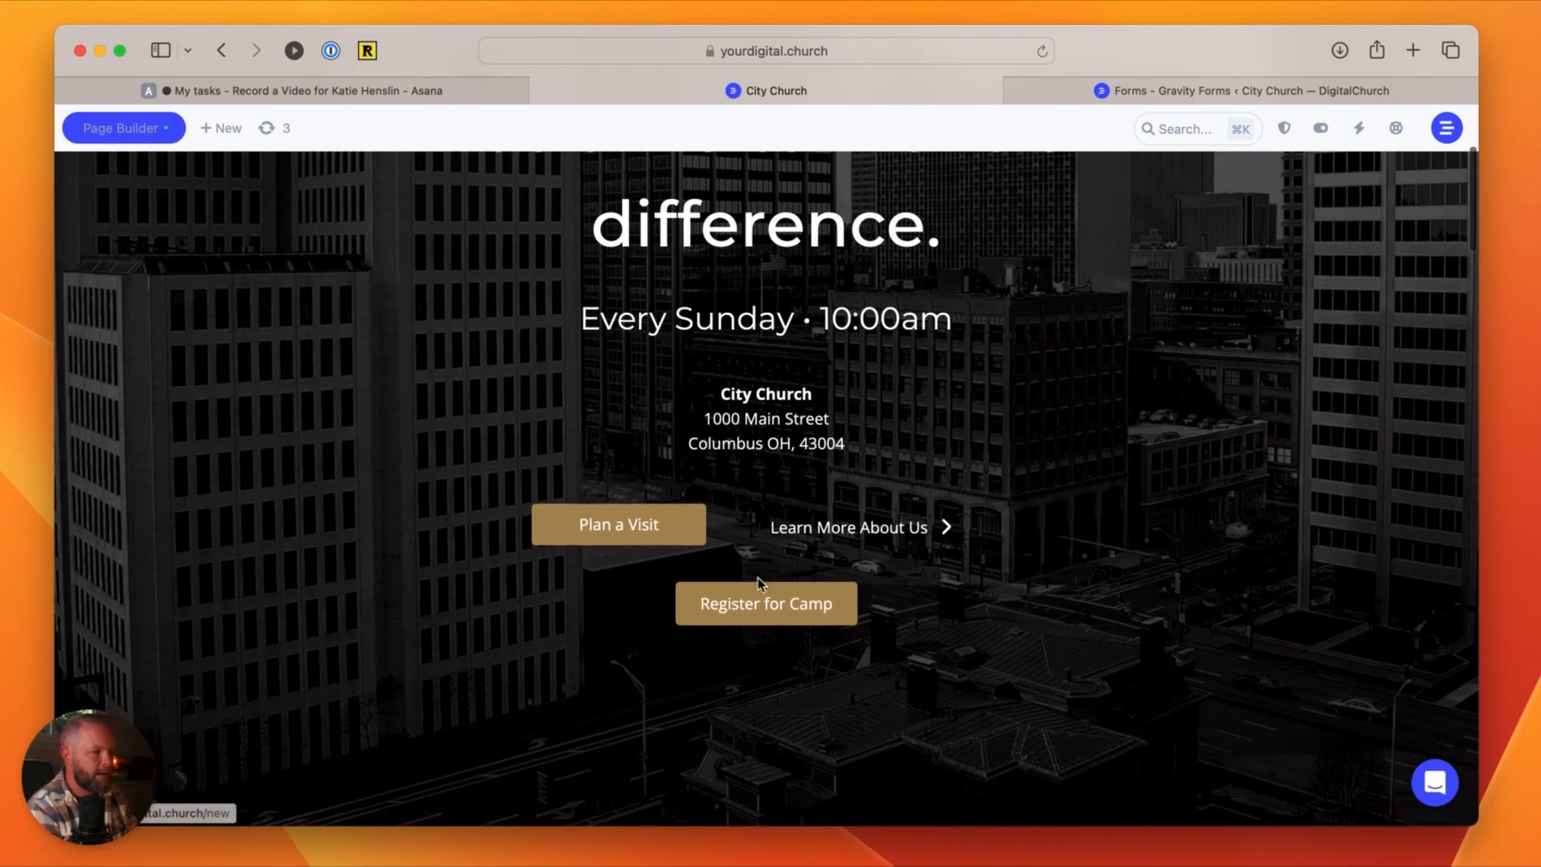
left_click(764, 608)
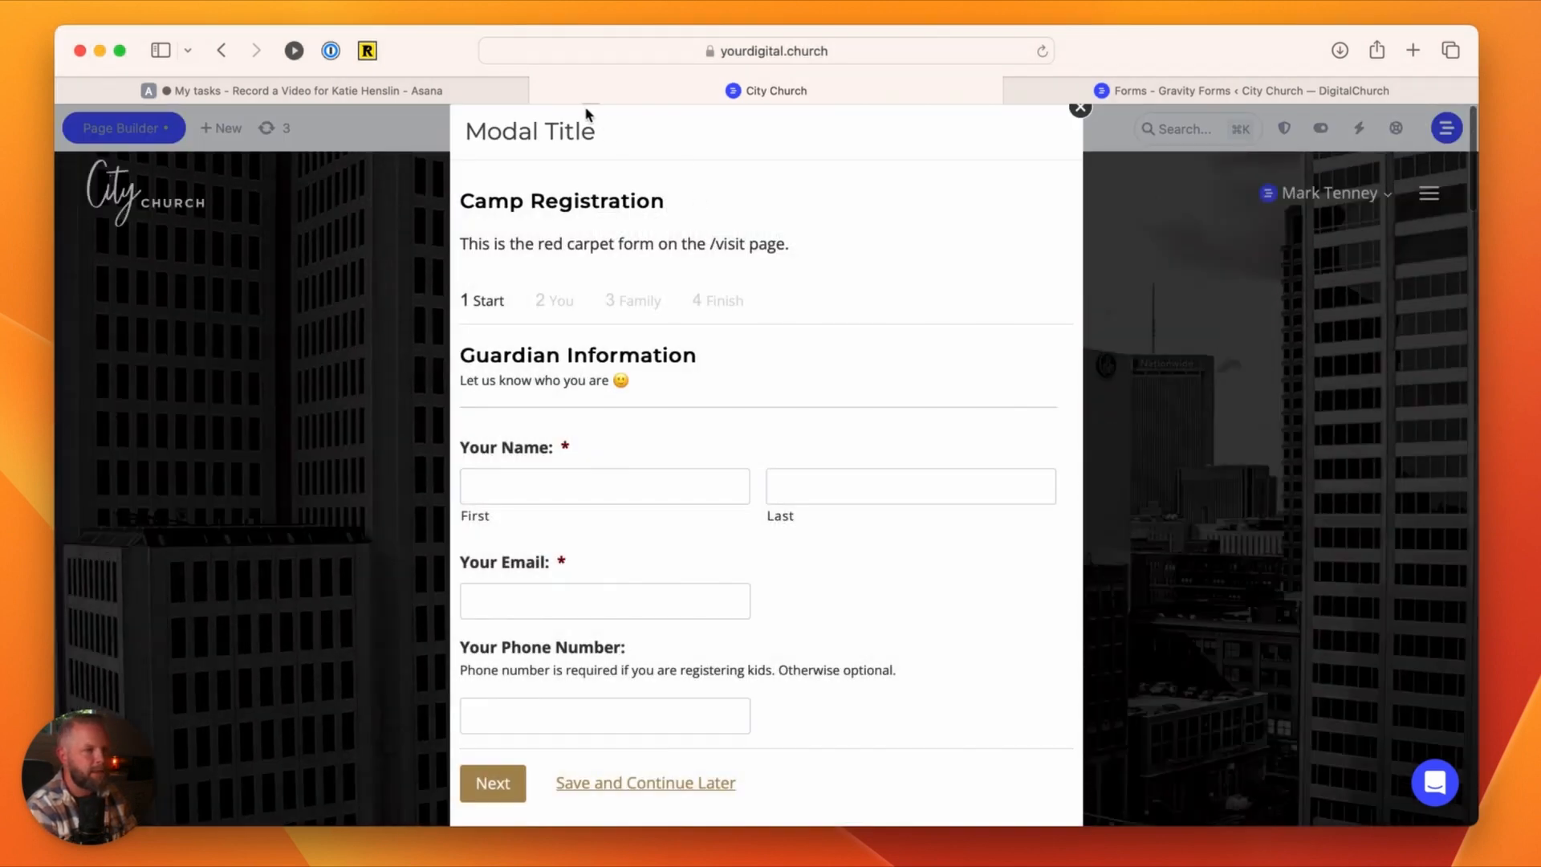
left_click_drag(600, 131, 462, 133)
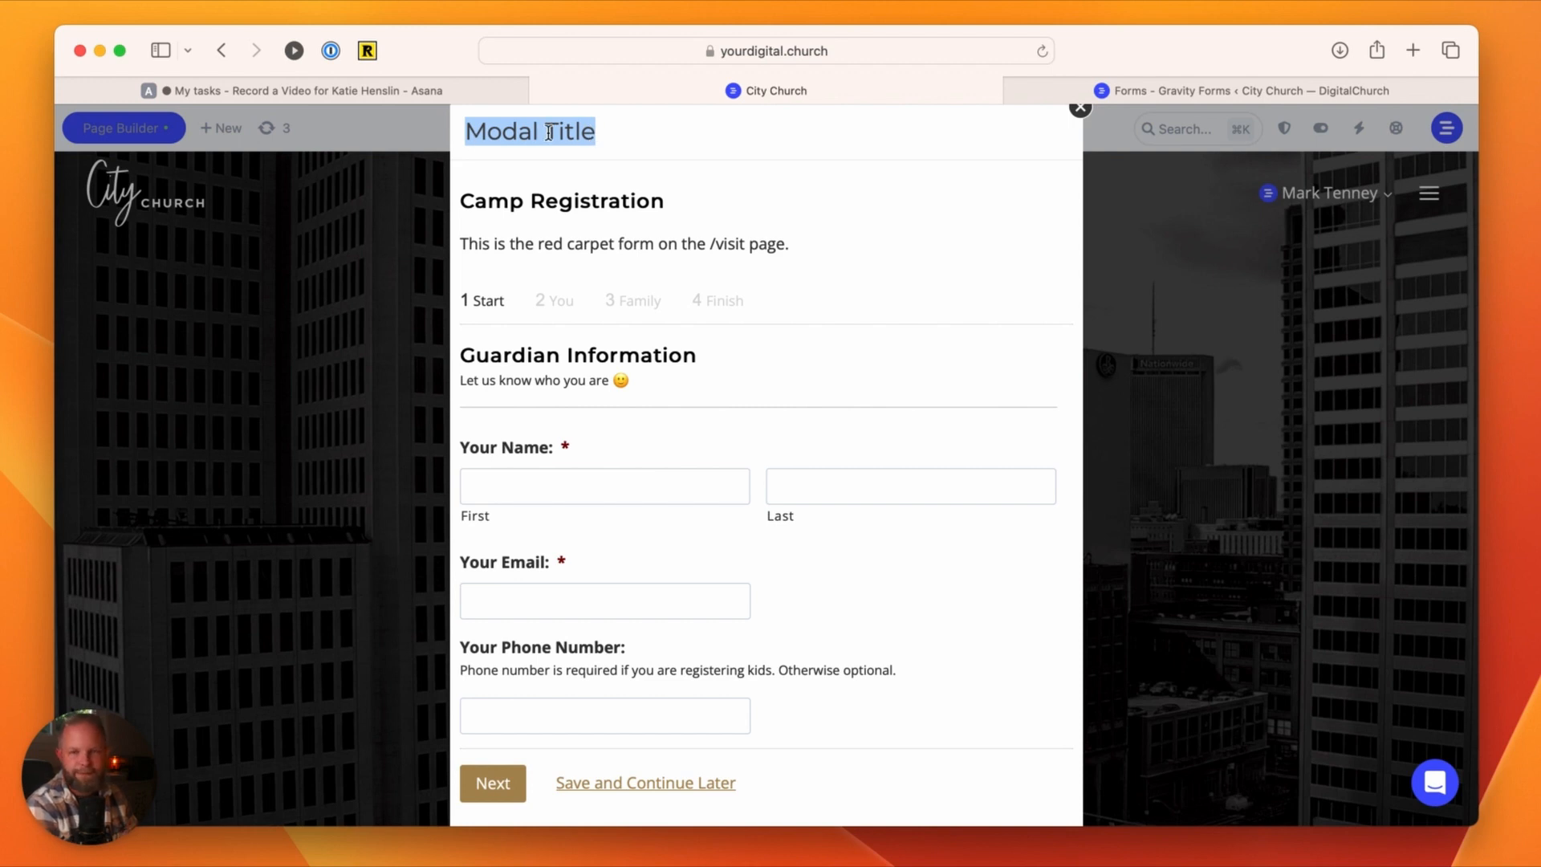
left_click(648, 141)
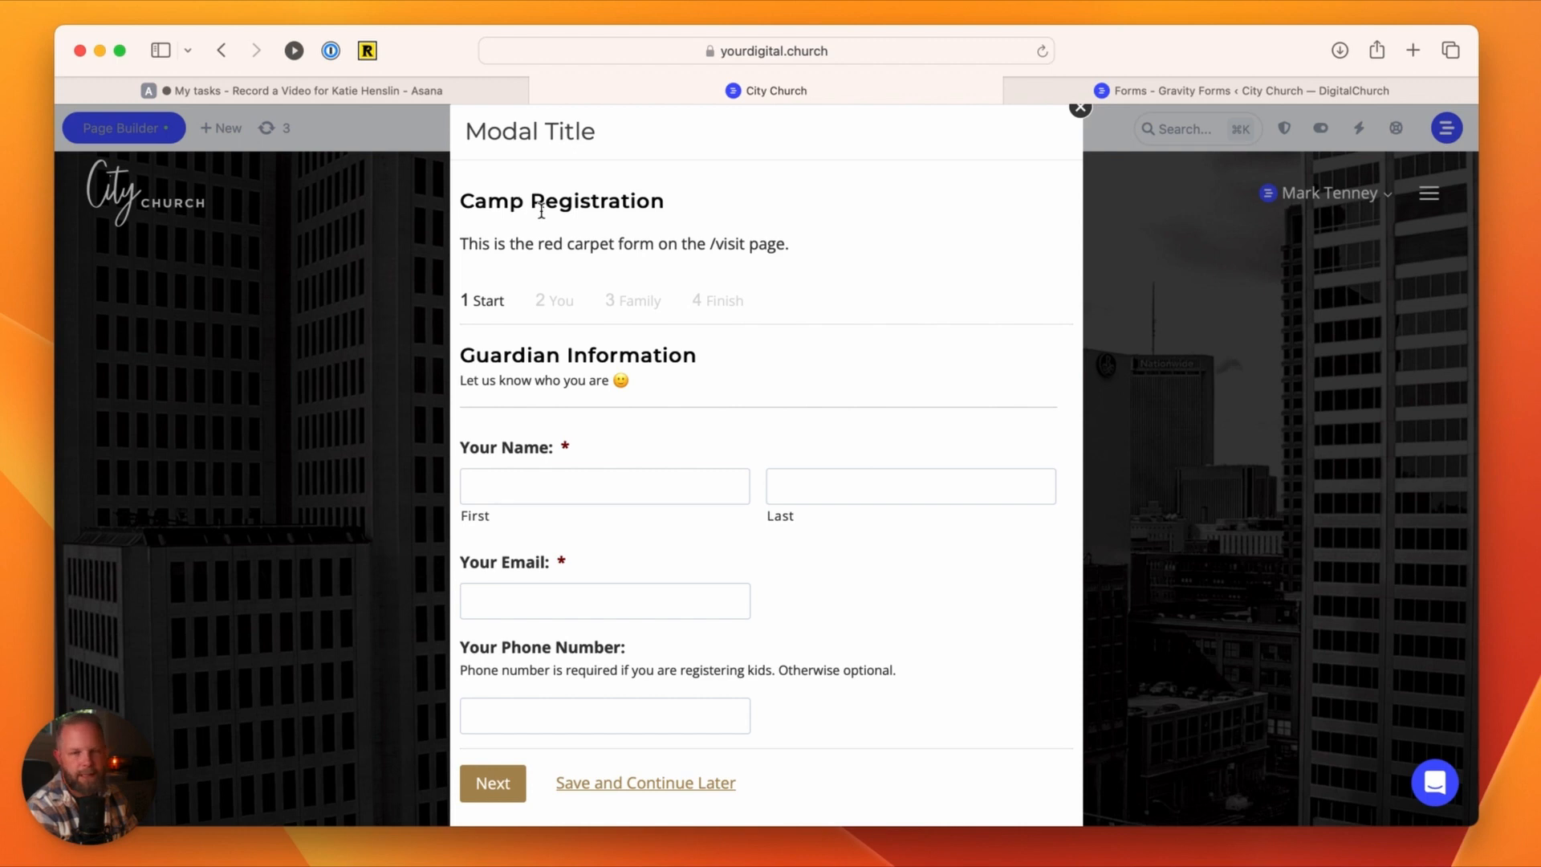
scroll(967, 289, "down", 2)
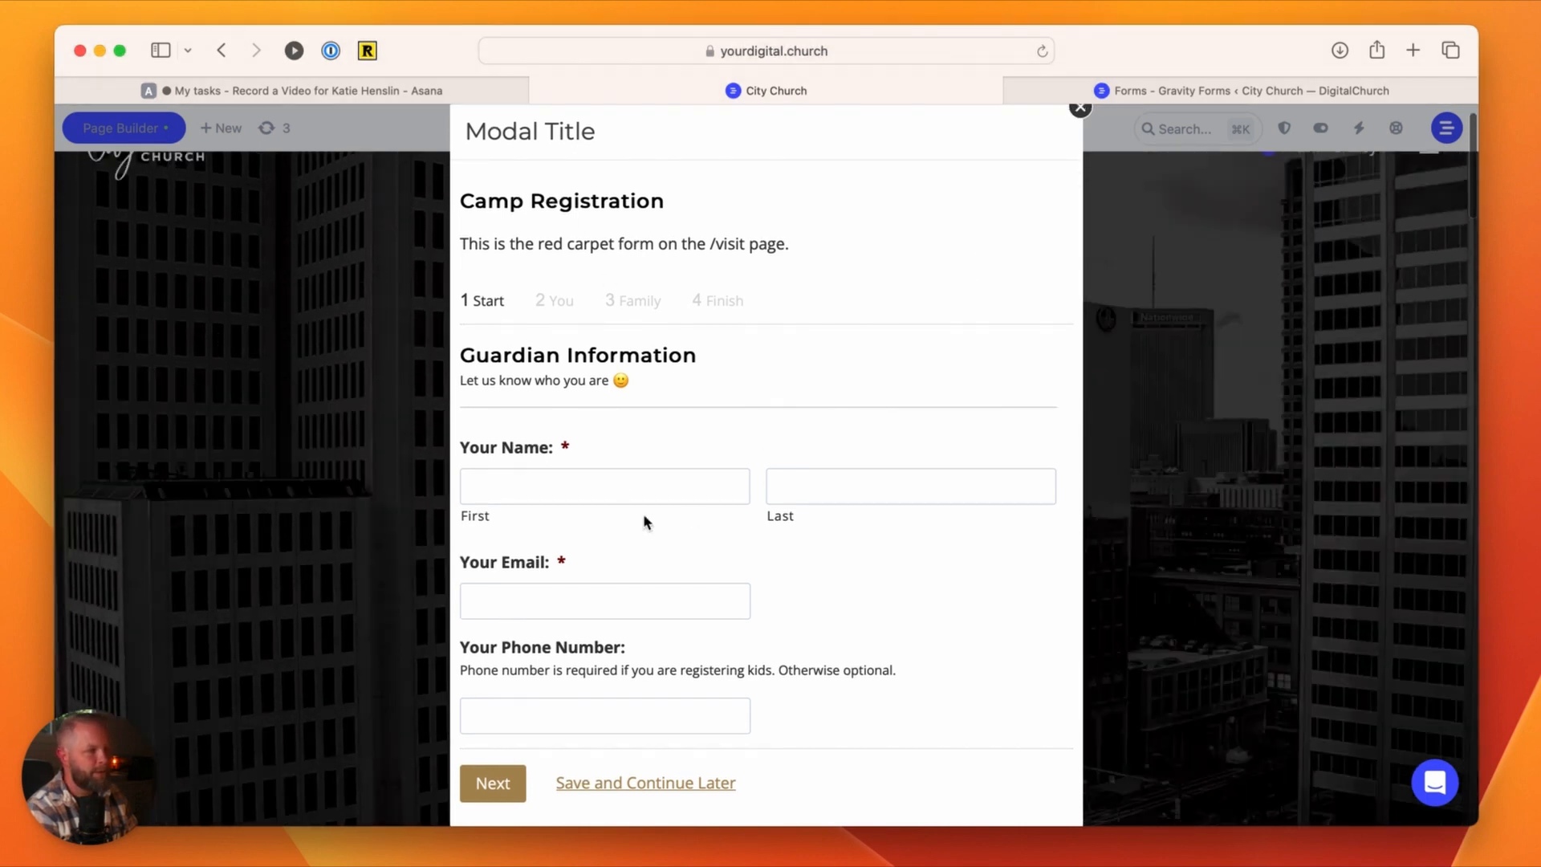
scroll(594, 501, "down", 5)
scroll(594, 501, "up", 6)
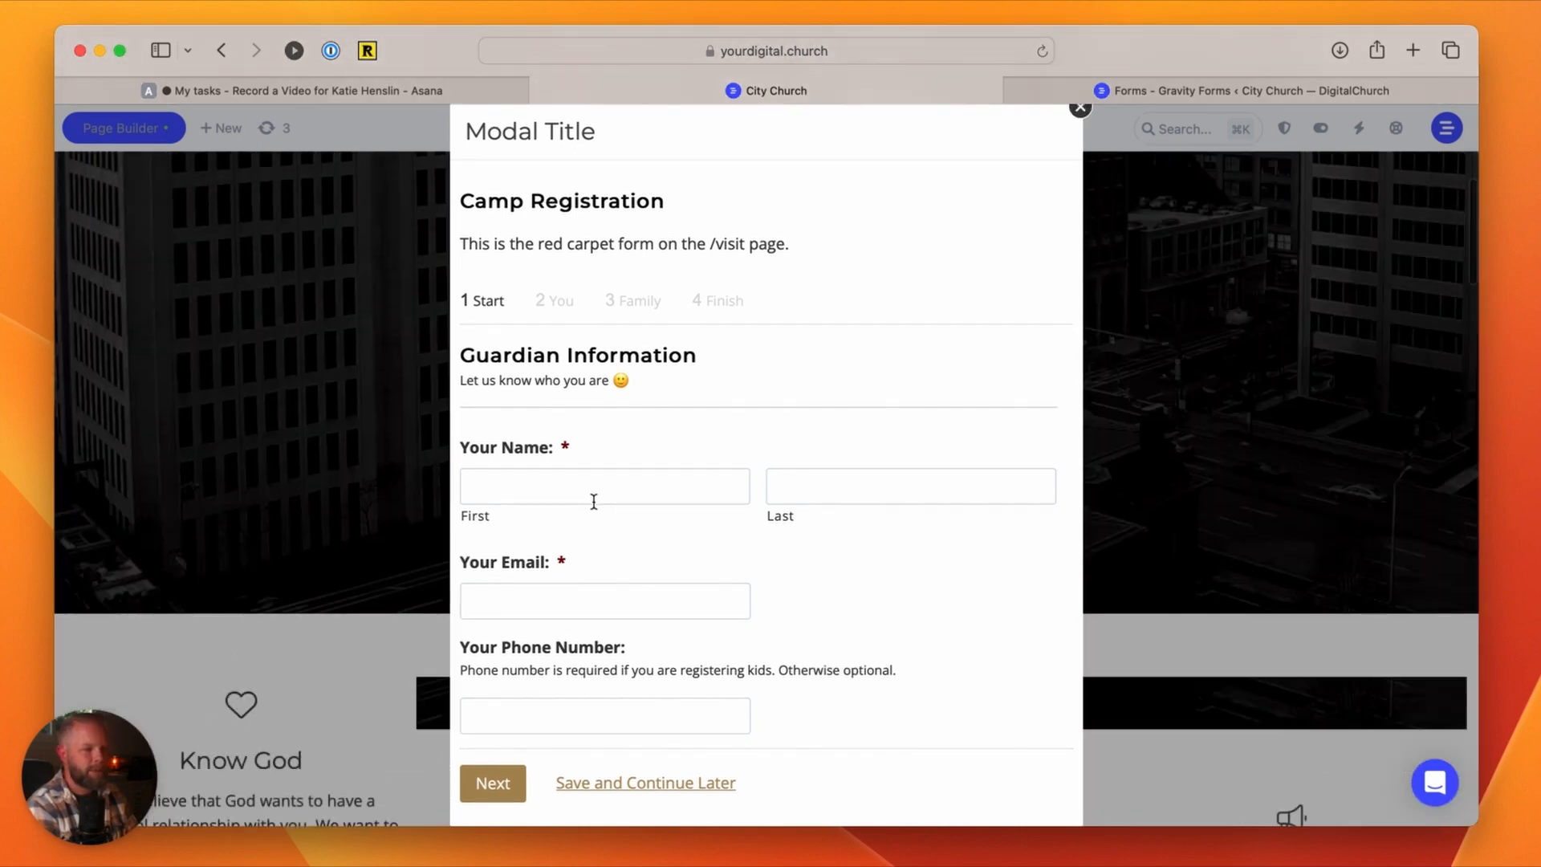
left_click(1079, 108)
Step: Open the popup from the Register for Camp button once more and close it again
scroll(690, 626, "down", 3)
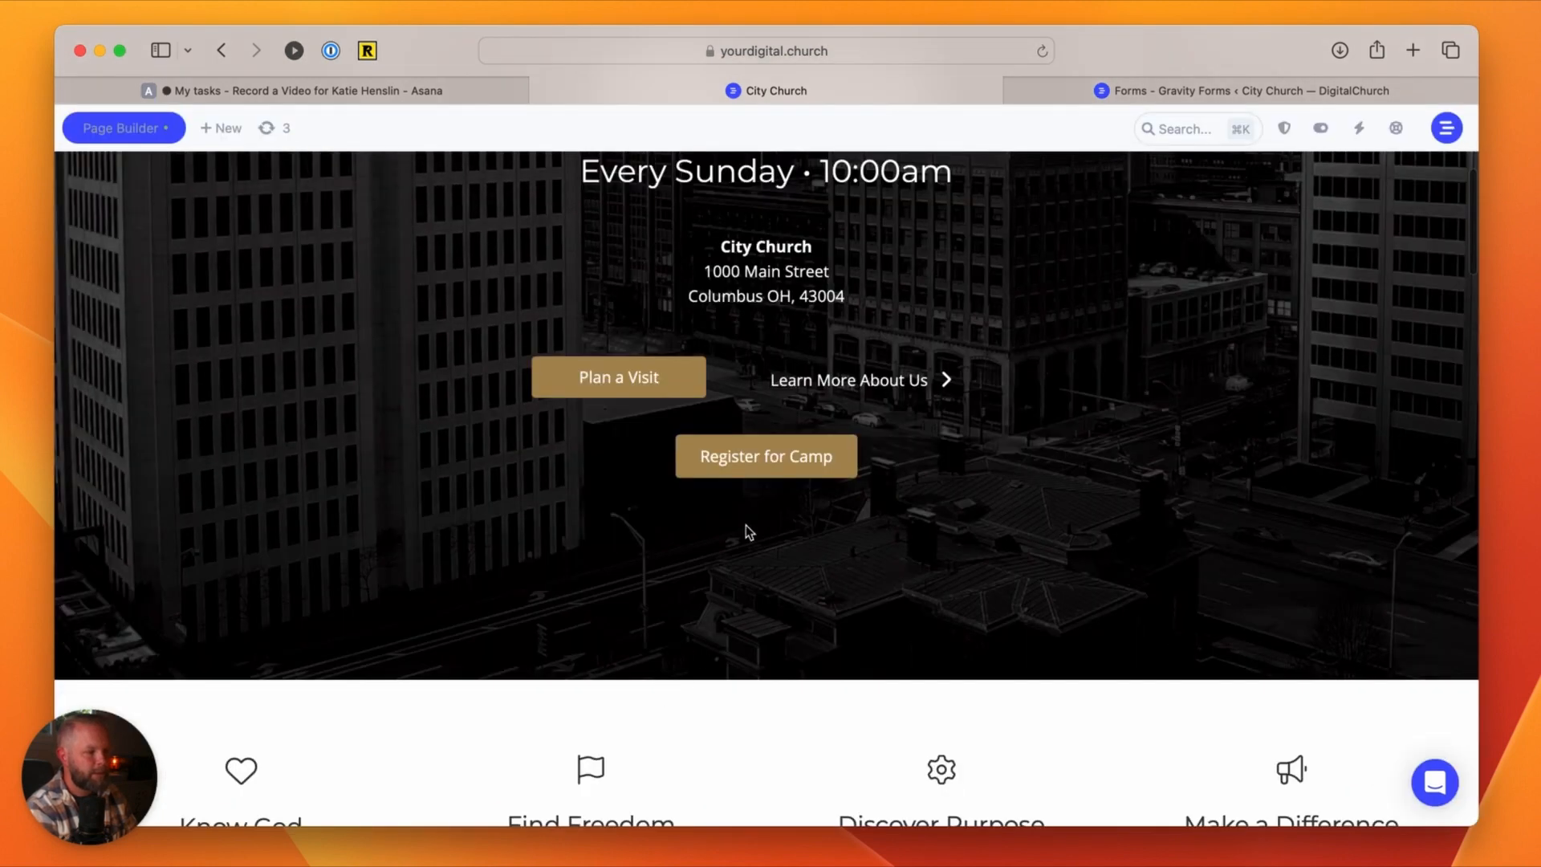
left_click(764, 464)
left_click(1079, 108)
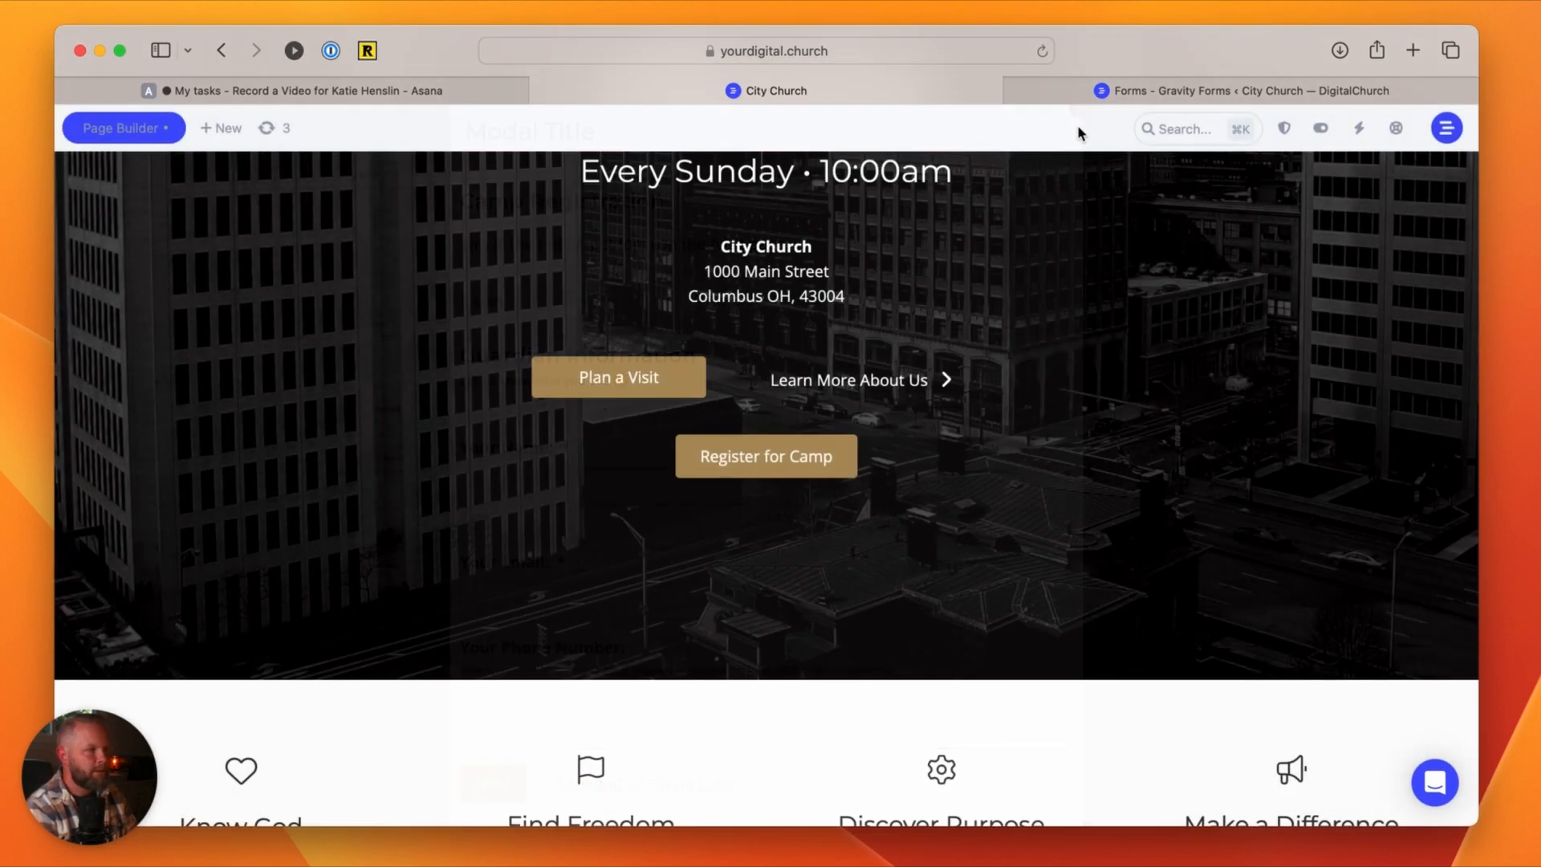
scroll(777, 483, "up", 3)
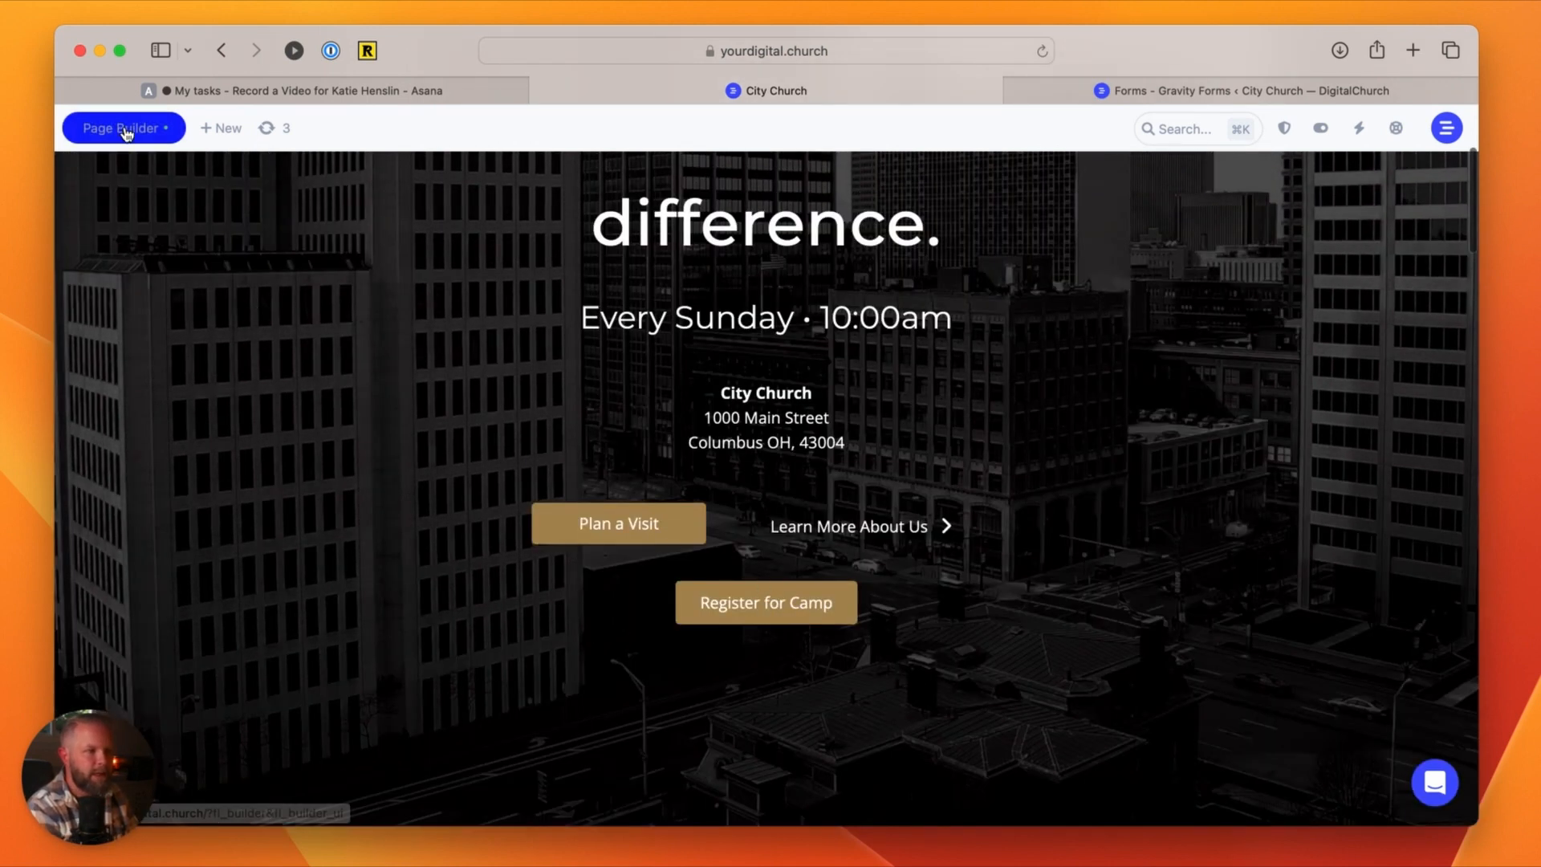
Step: Reopen the home page in the Page Builder, open the Modal Box settings and look through its spacing, visibility and animation options
left_click(124, 130)
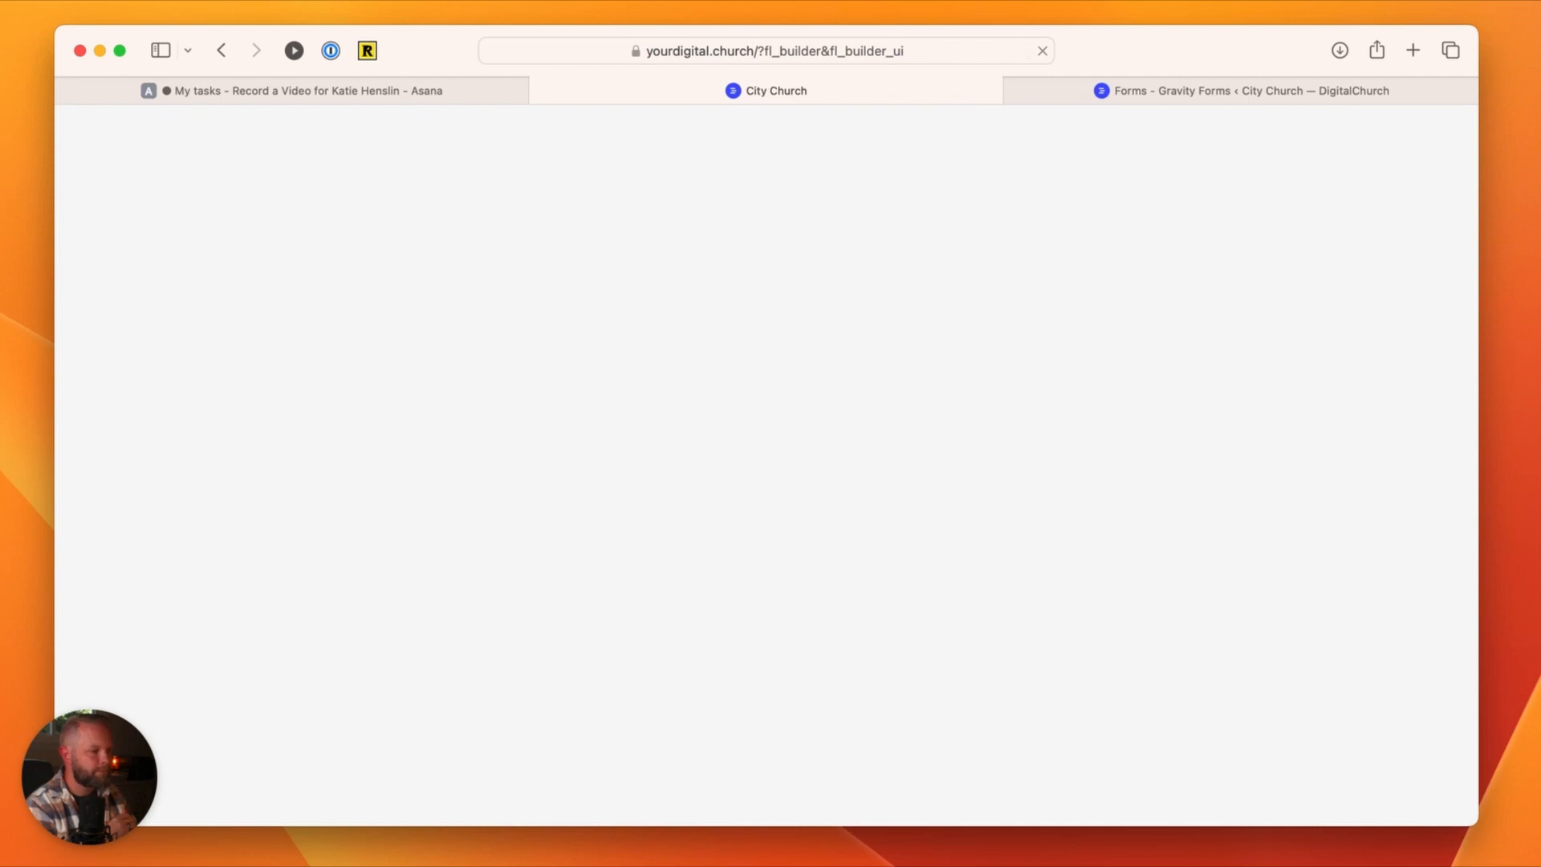
scroll(785, 726, "down", 5)
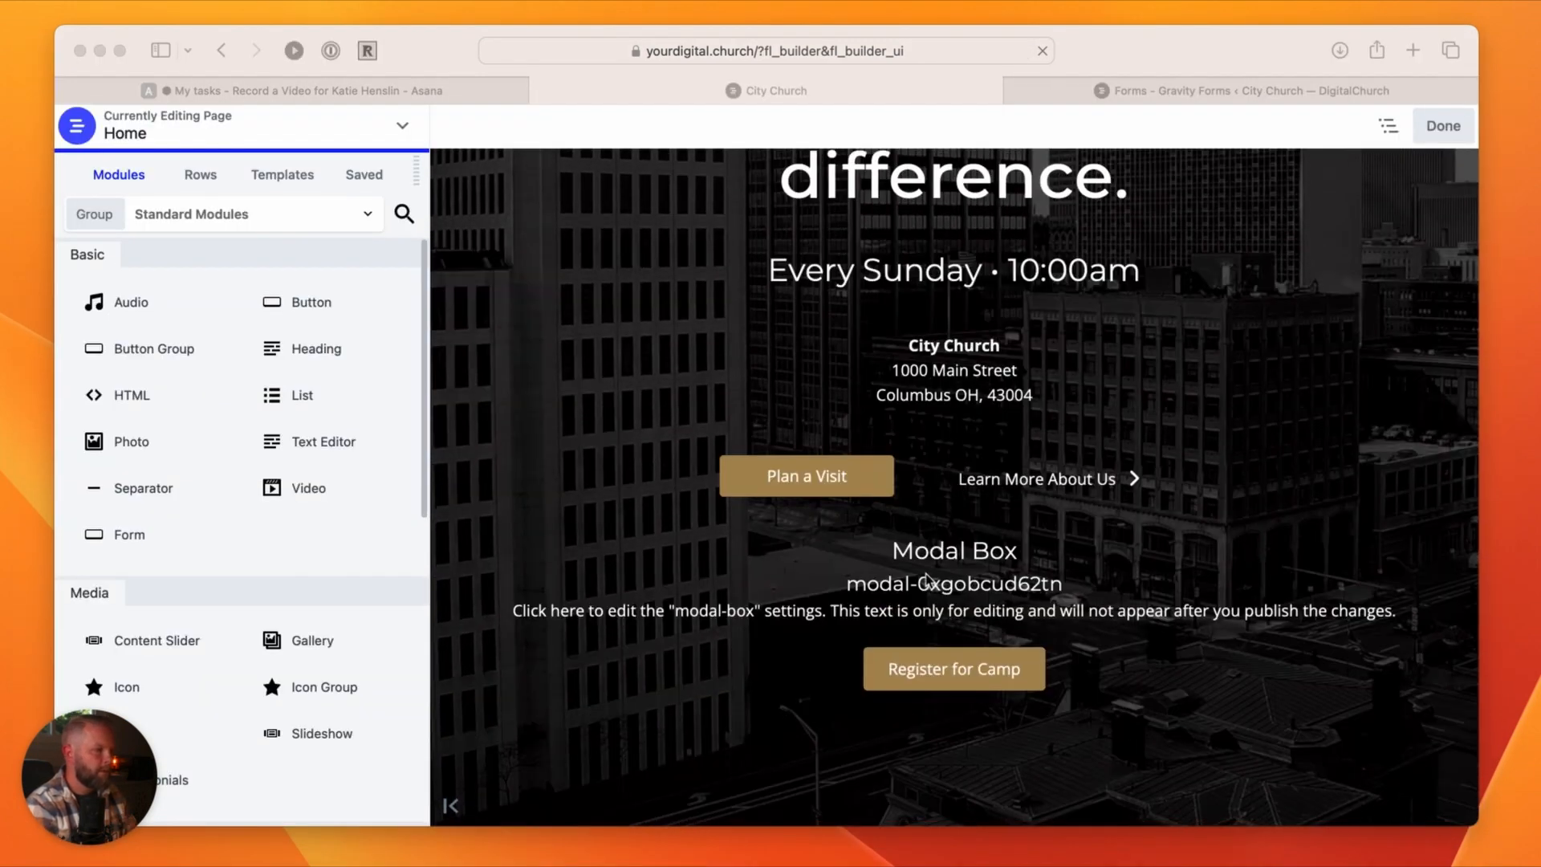
left_click(1401, 549)
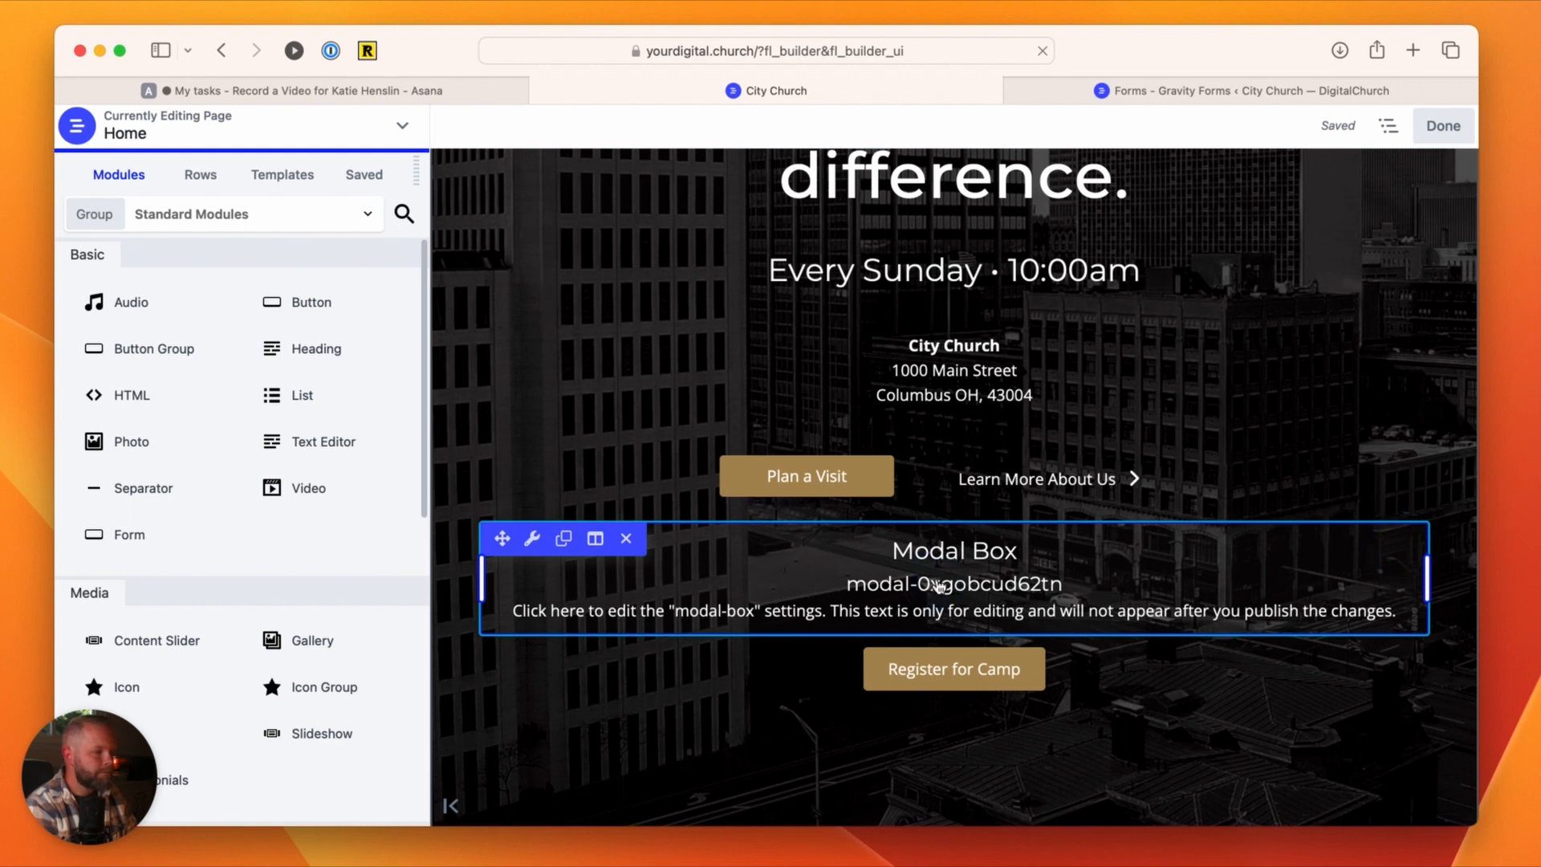
mouse_move(532, 539)
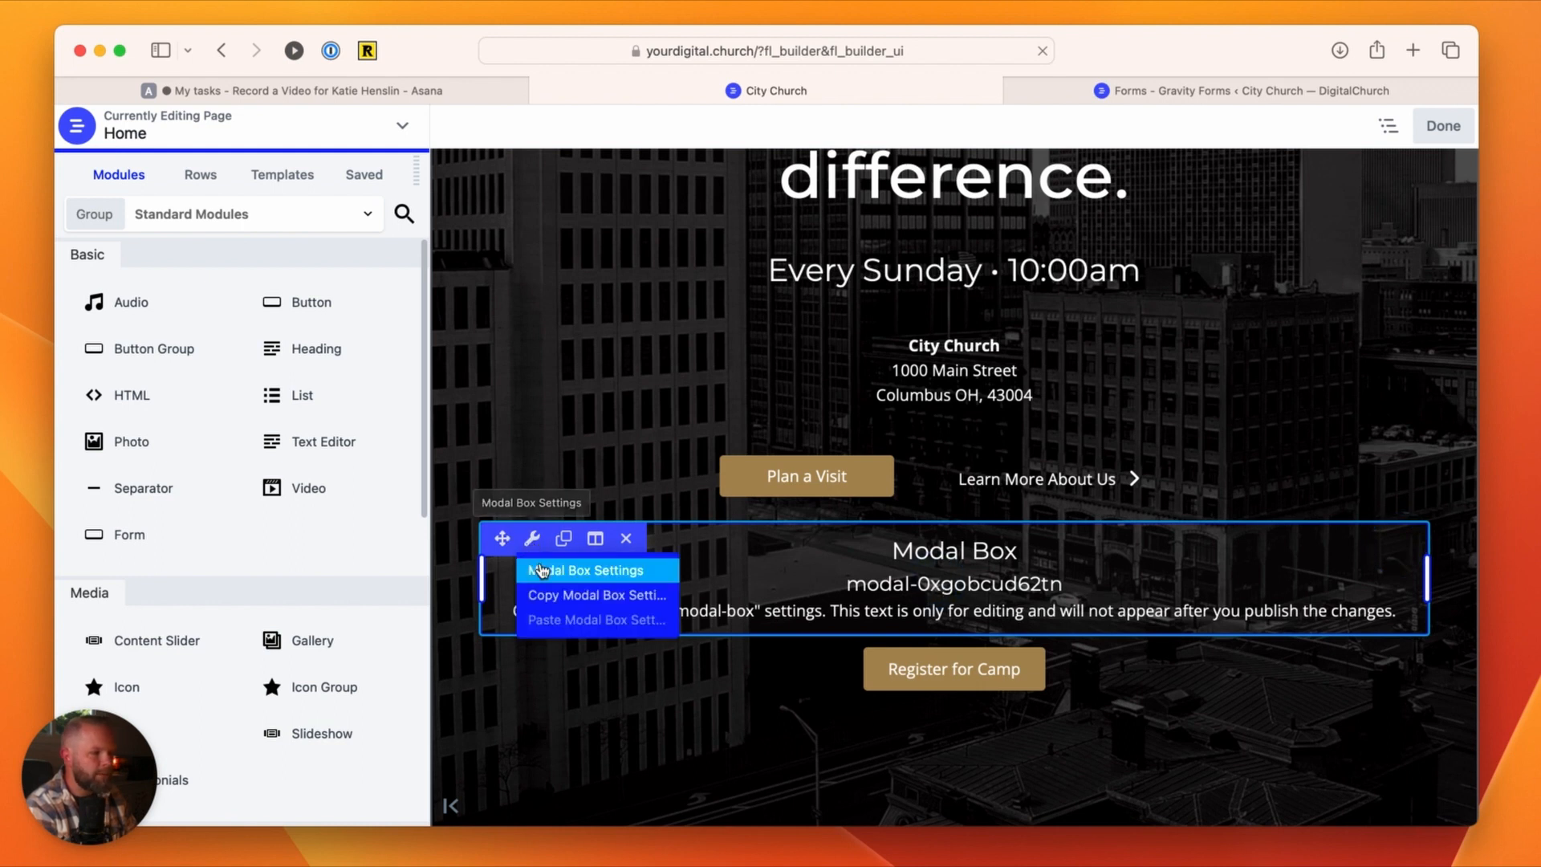
left_click(543, 571)
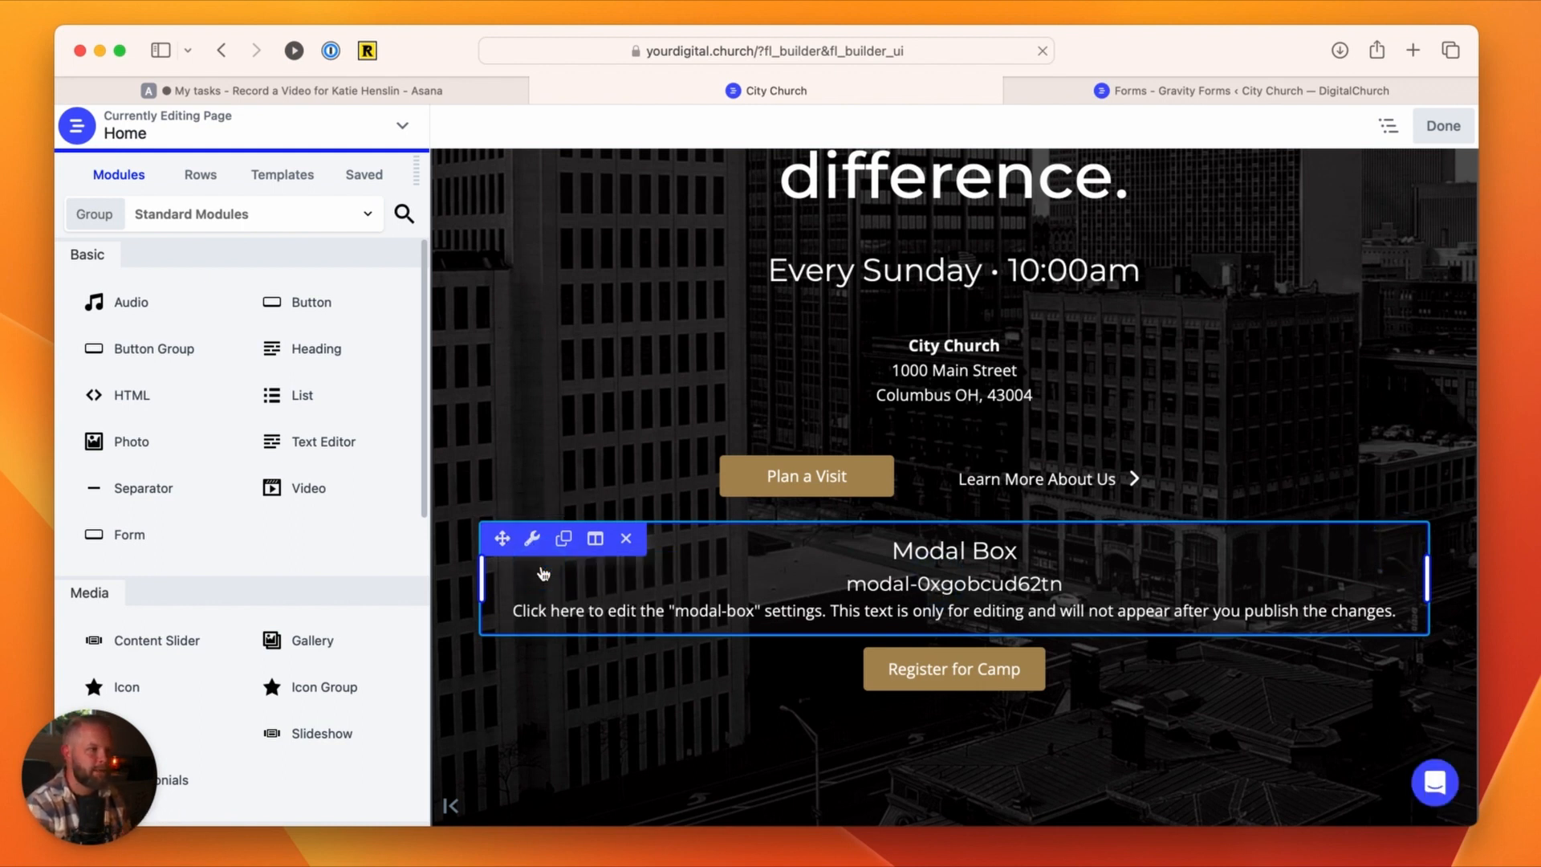
mouse_move(532, 540)
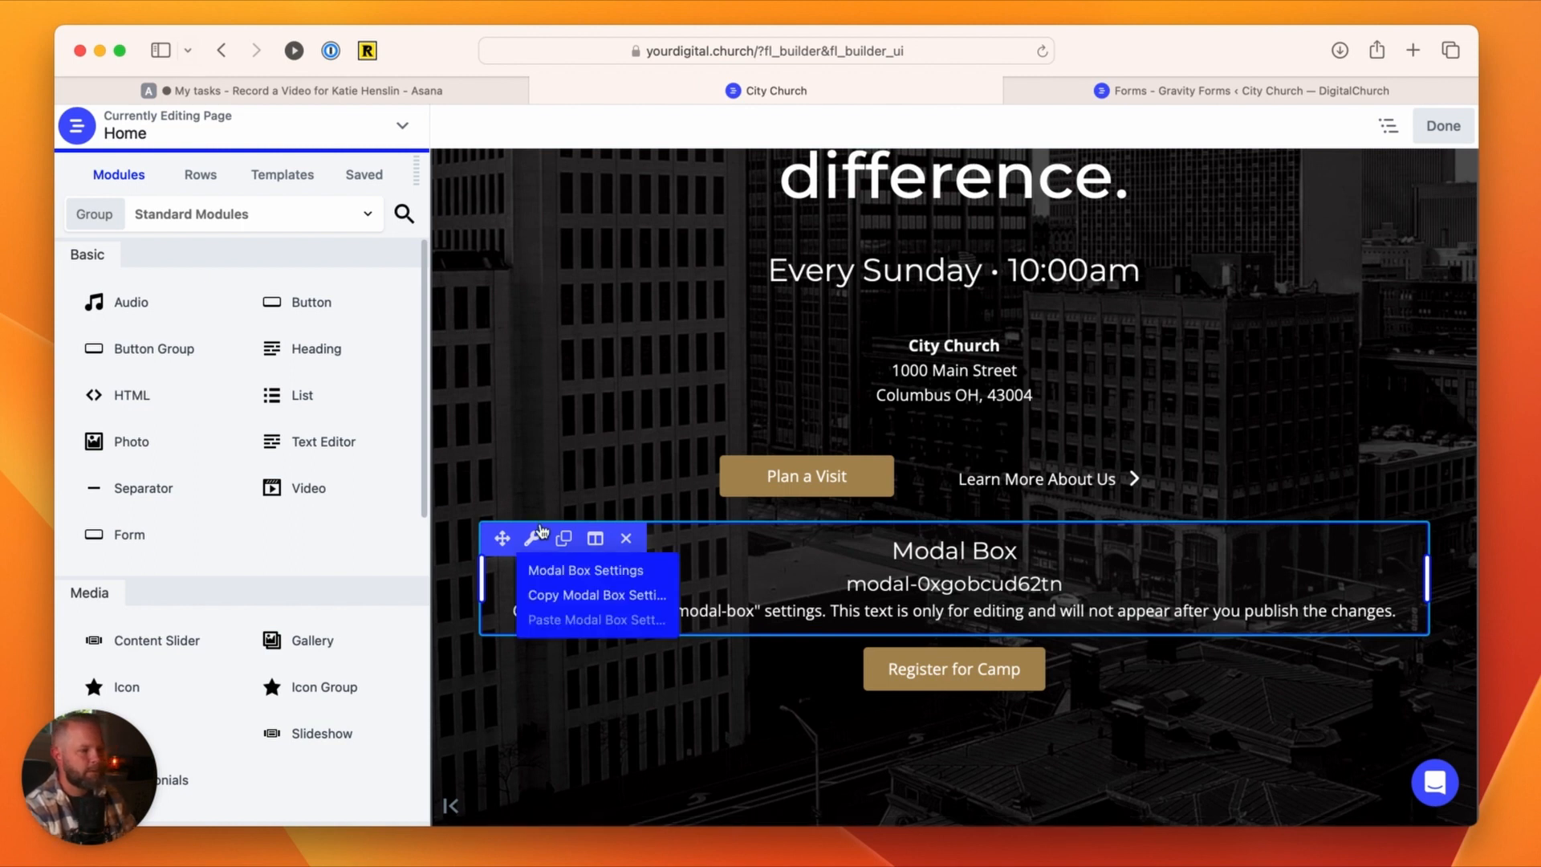
left_click(550, 580)
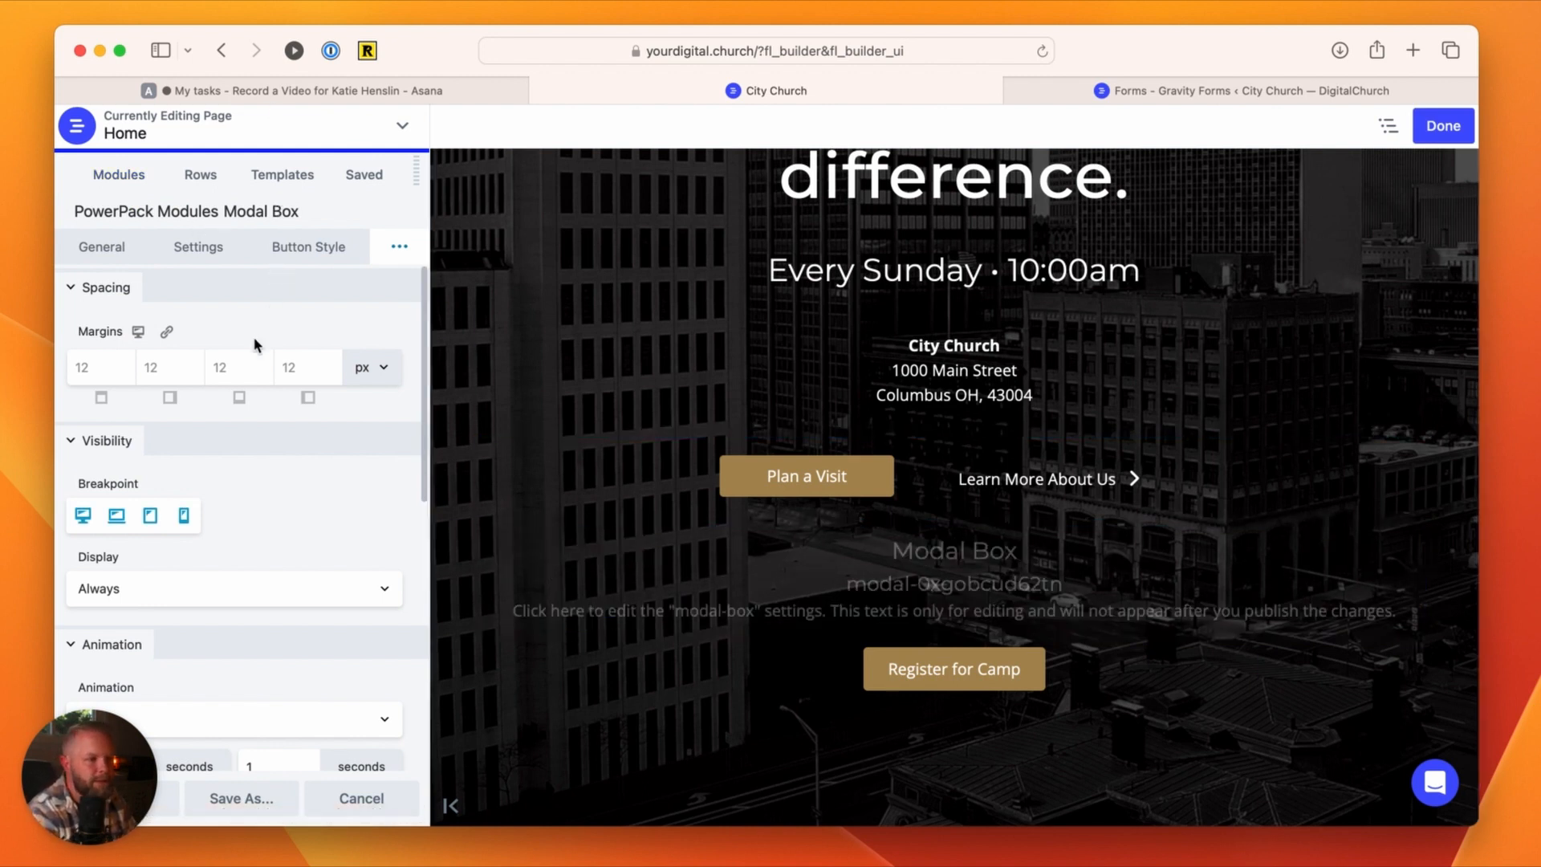
scroll(254, 341, "down", 5)
scroll(244, 321, "up", 5)
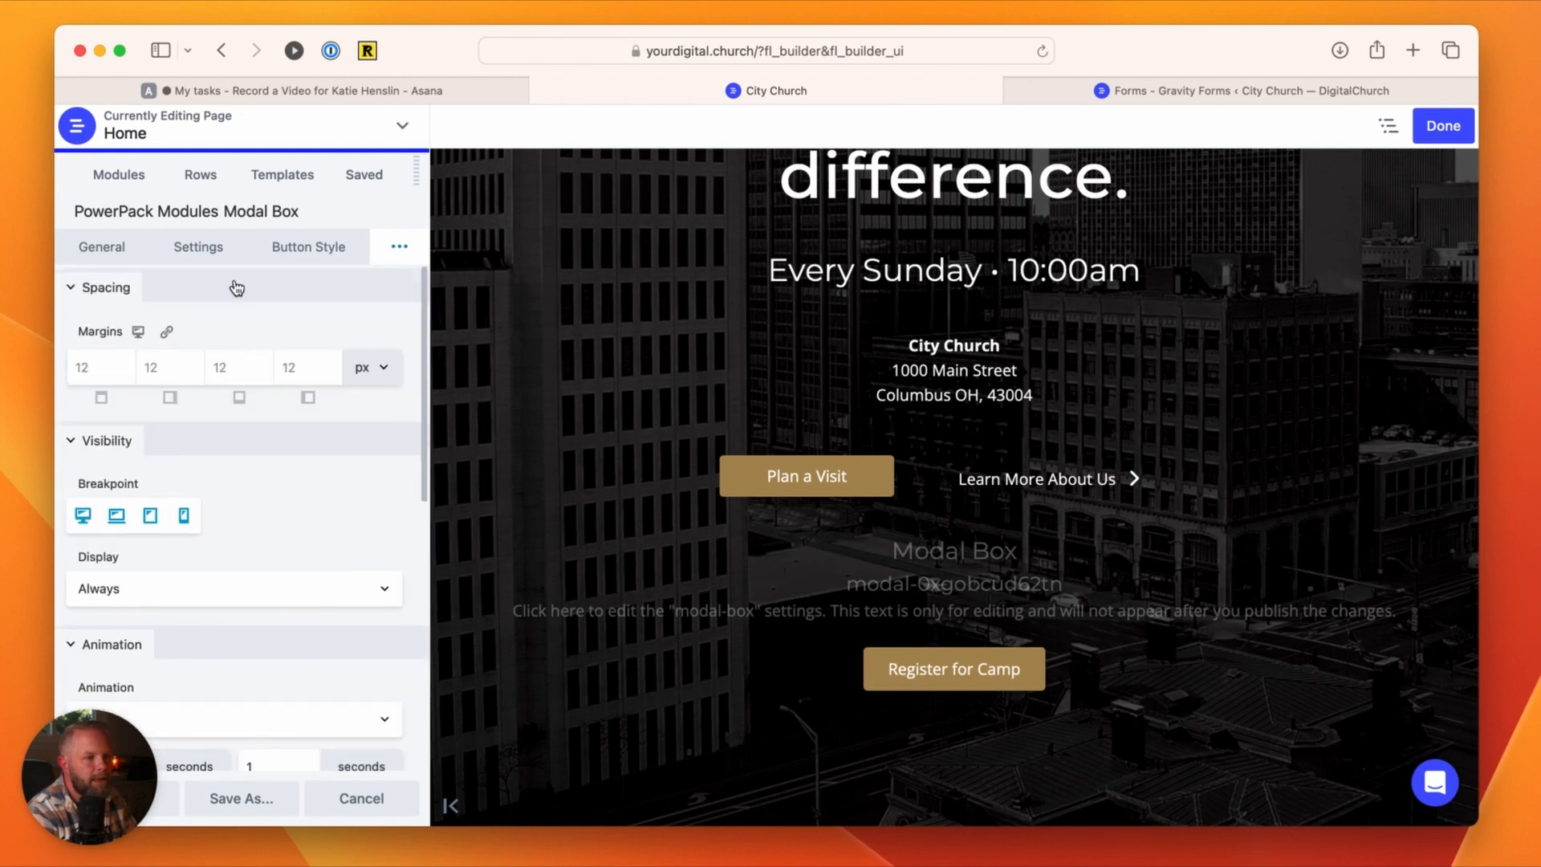
Step: Look through the Modal Box's trigger, exit and button style settings
left_click(208, 247)
scroll(245, 408, "down", 2)
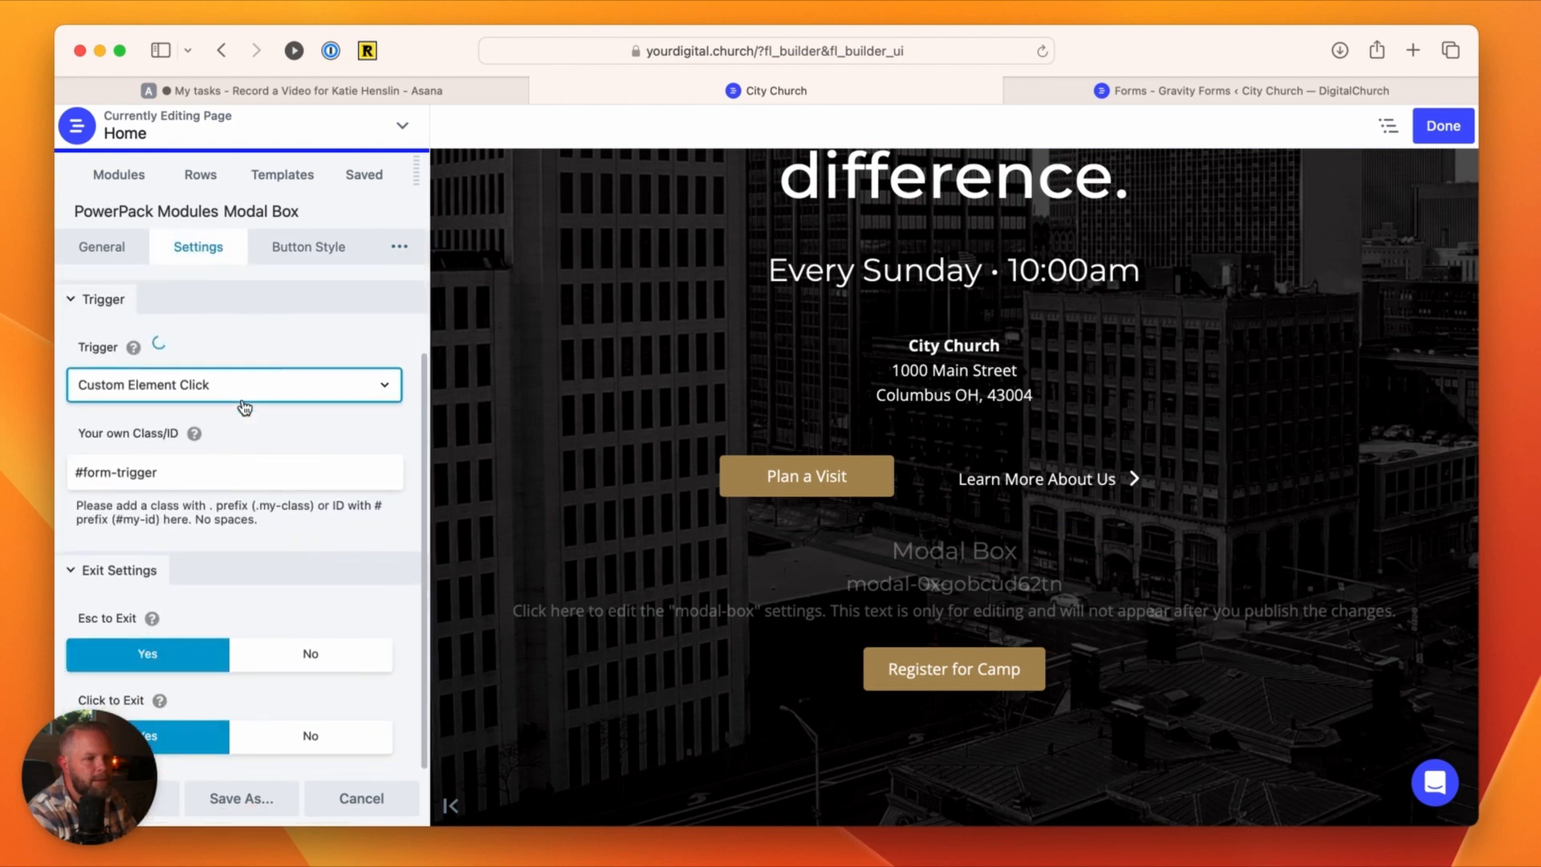
scroll(243, 399, "up", 2)
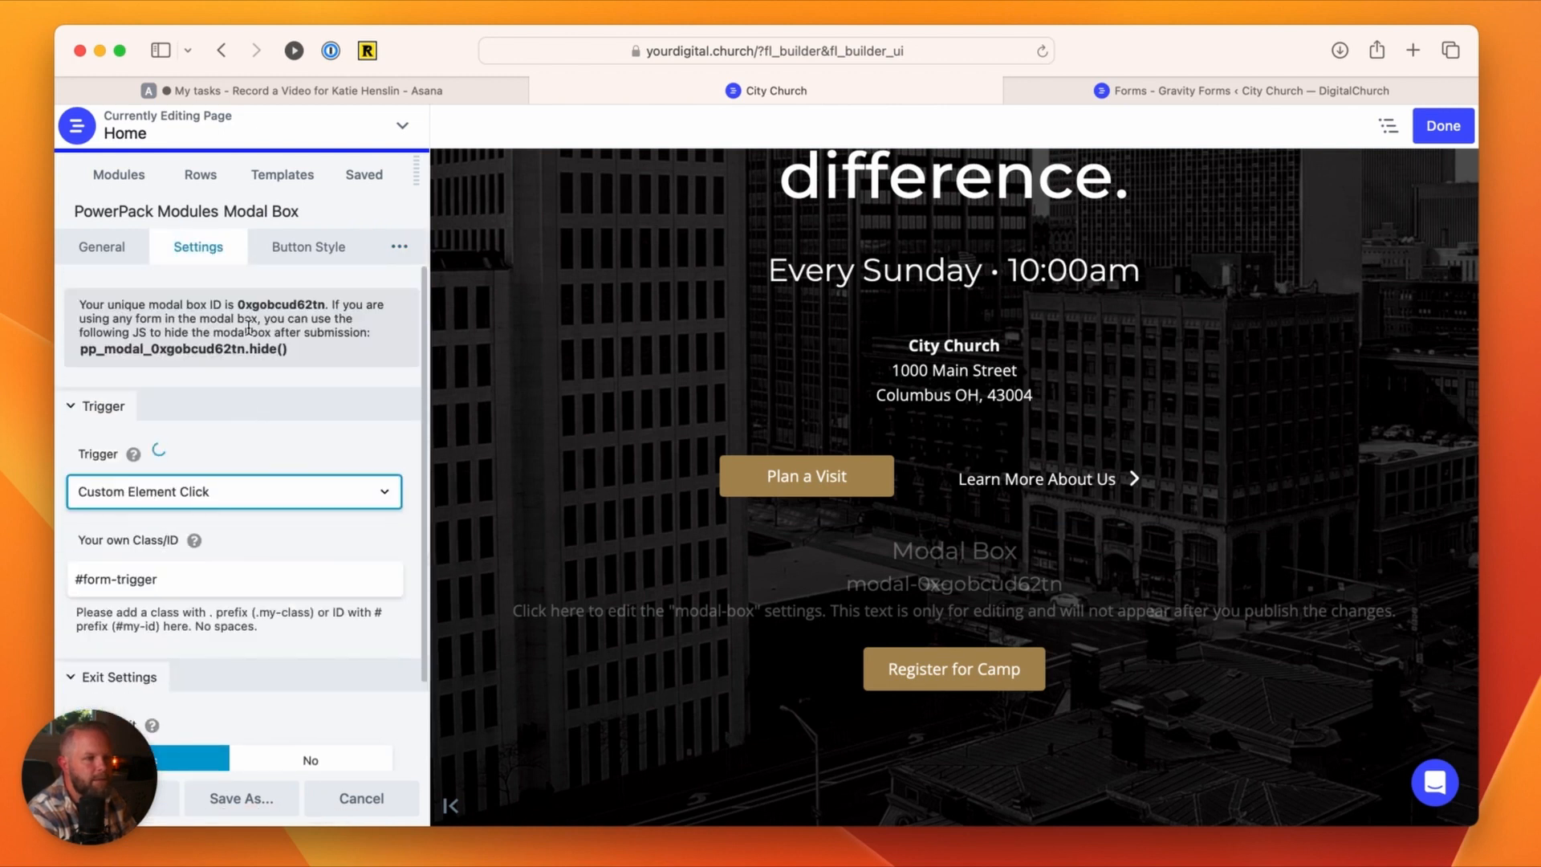
left_click(317, 249)
left_click(400, 247)
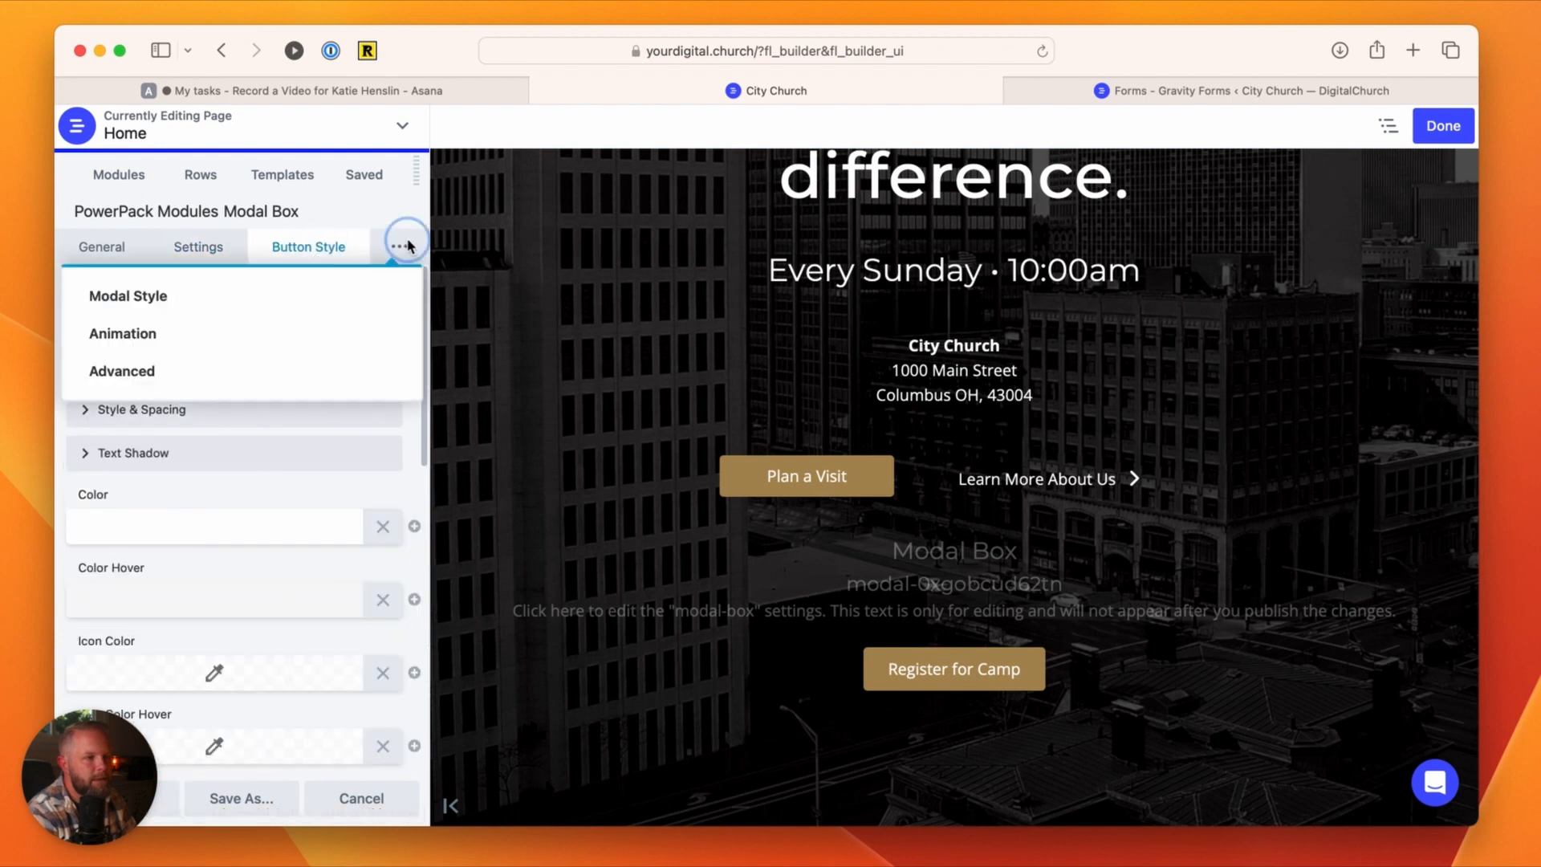
Step: In the Modal Box's modal style, set the box's round corners to 12 px and its padding to 24 px
left_click(133, 292)
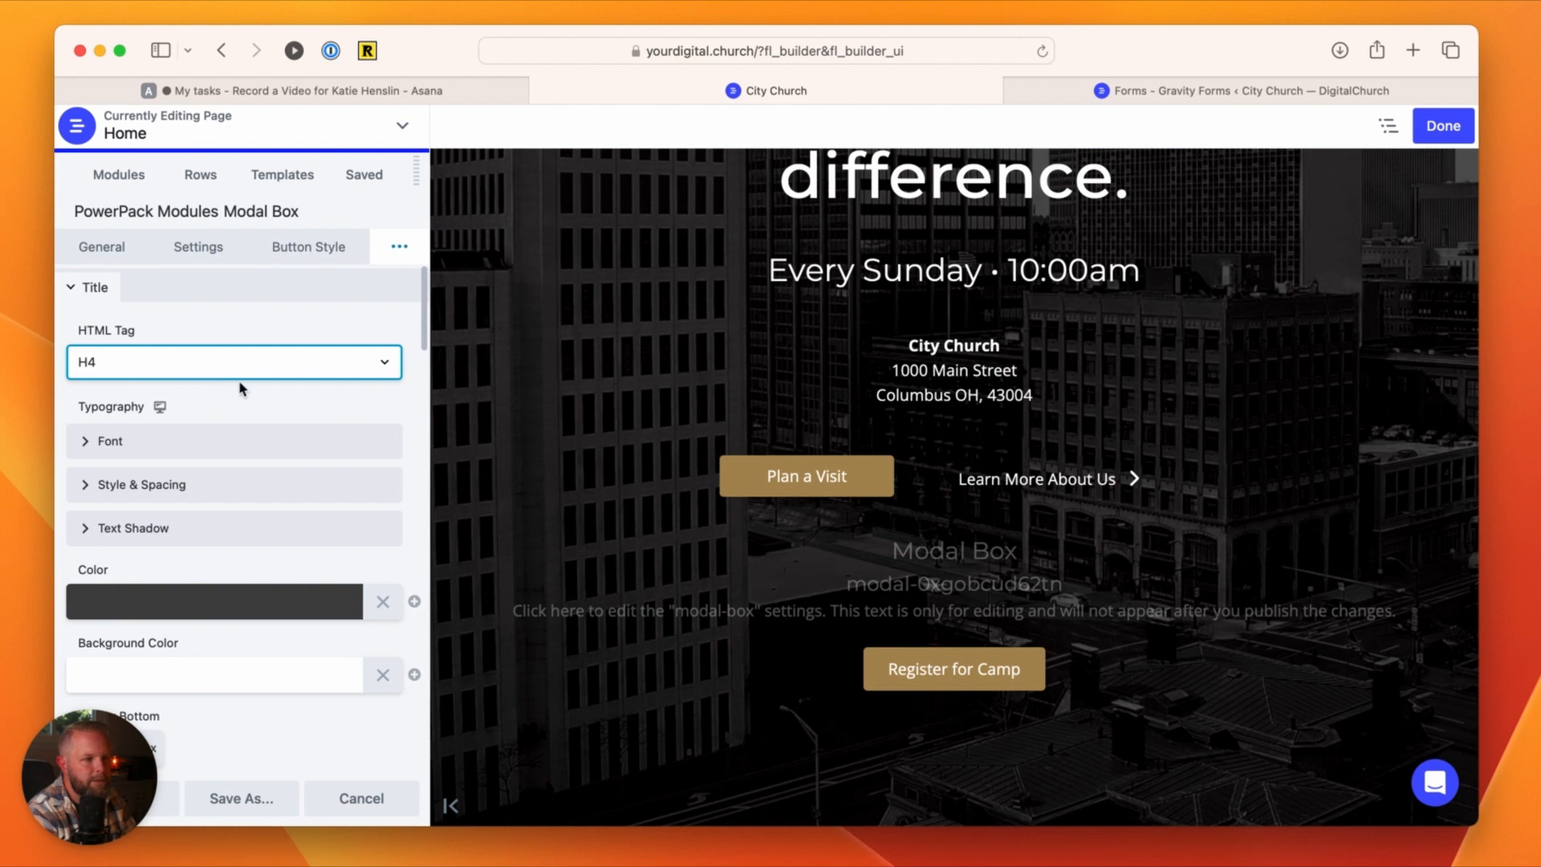
scroll(239, 386, "down", 7)
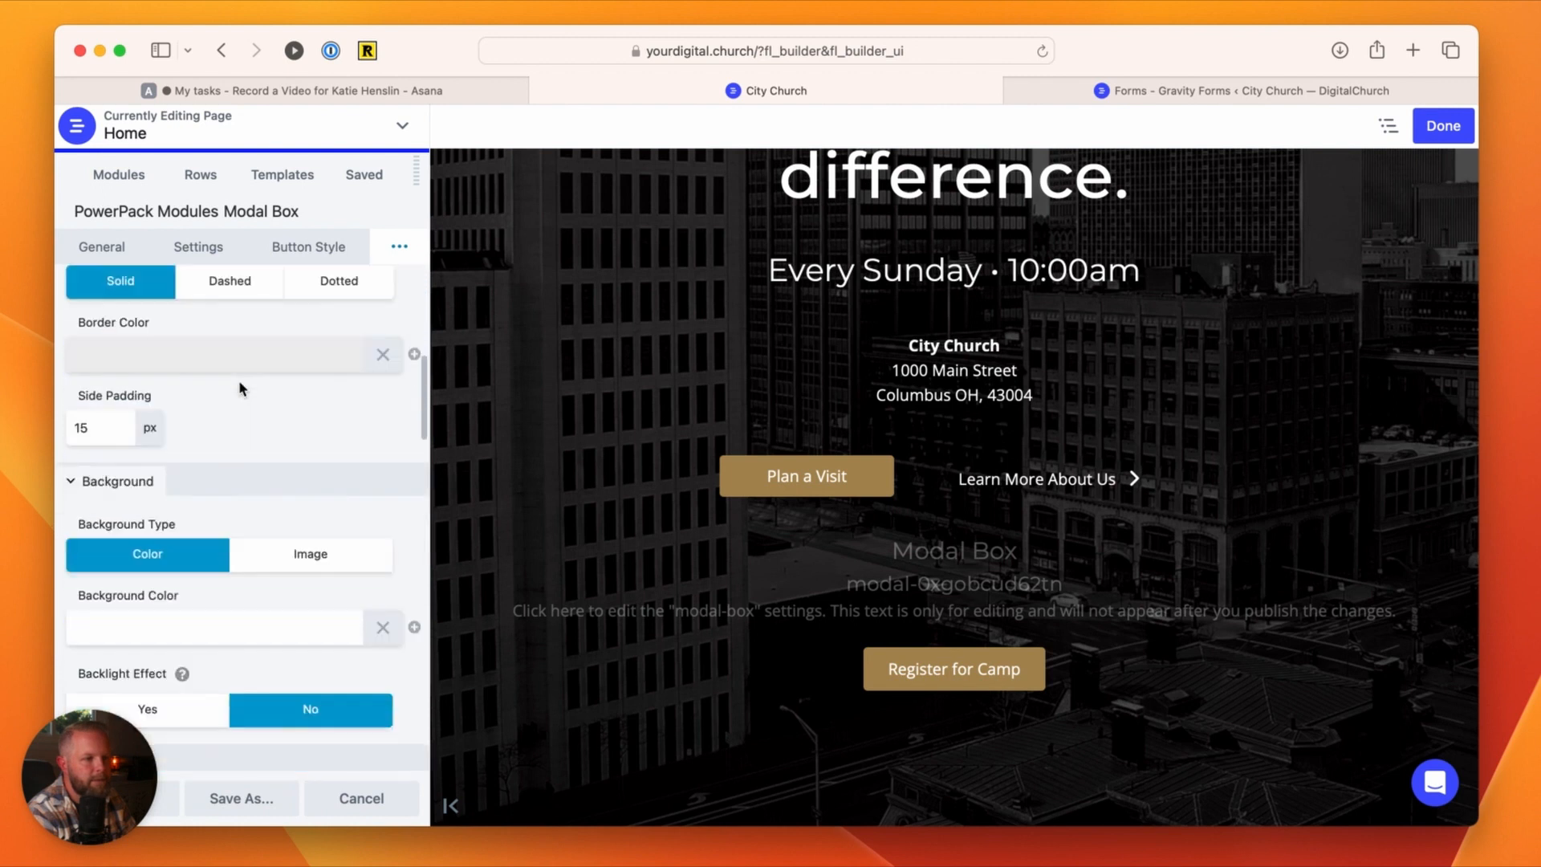
scroll(240, 389, "down", 6)
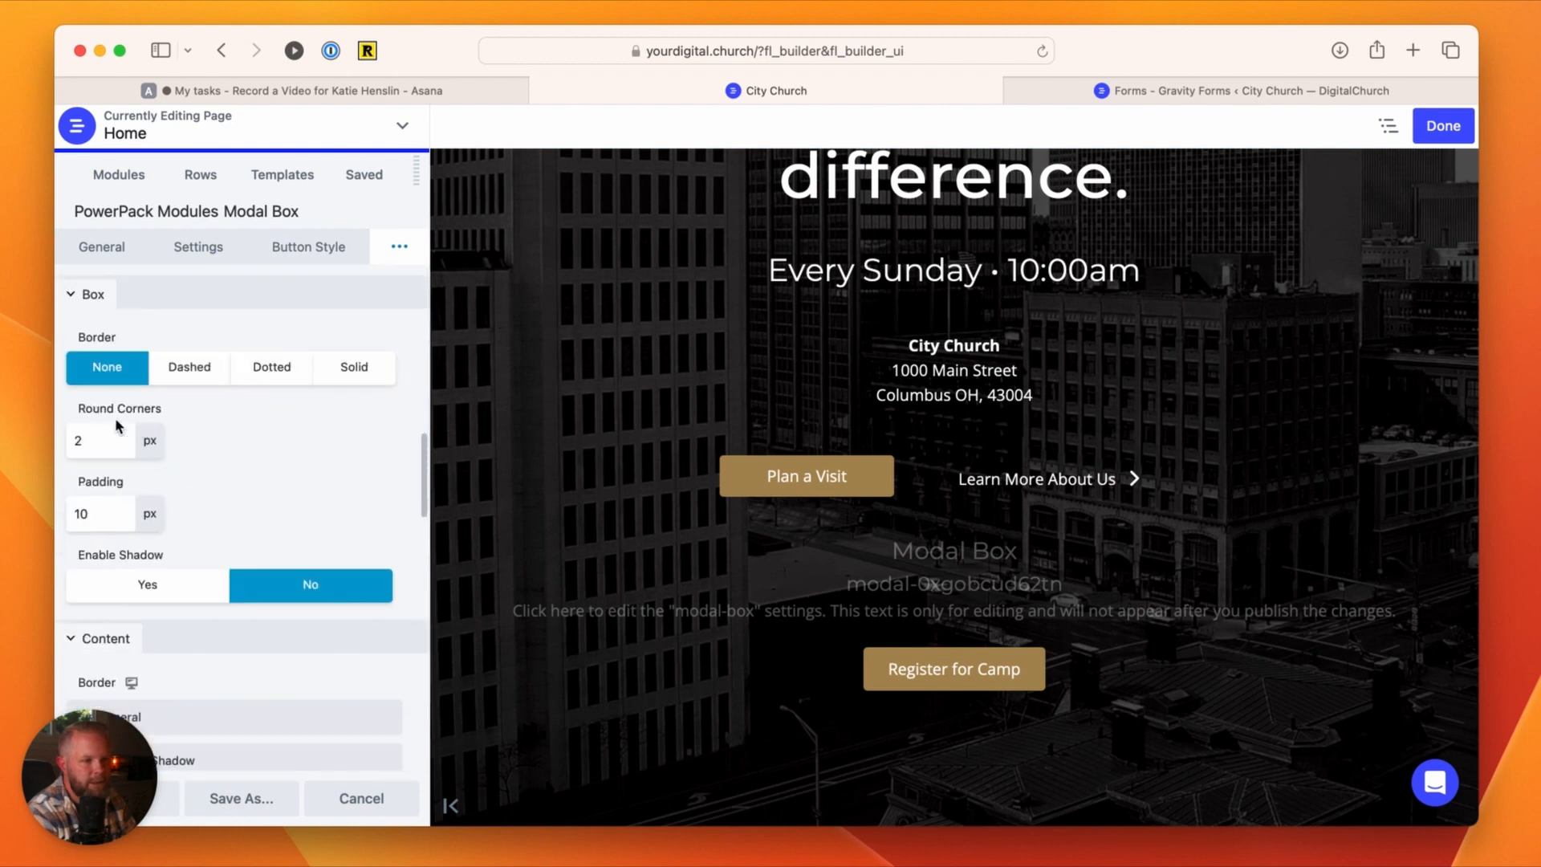
double_click(113, 440)
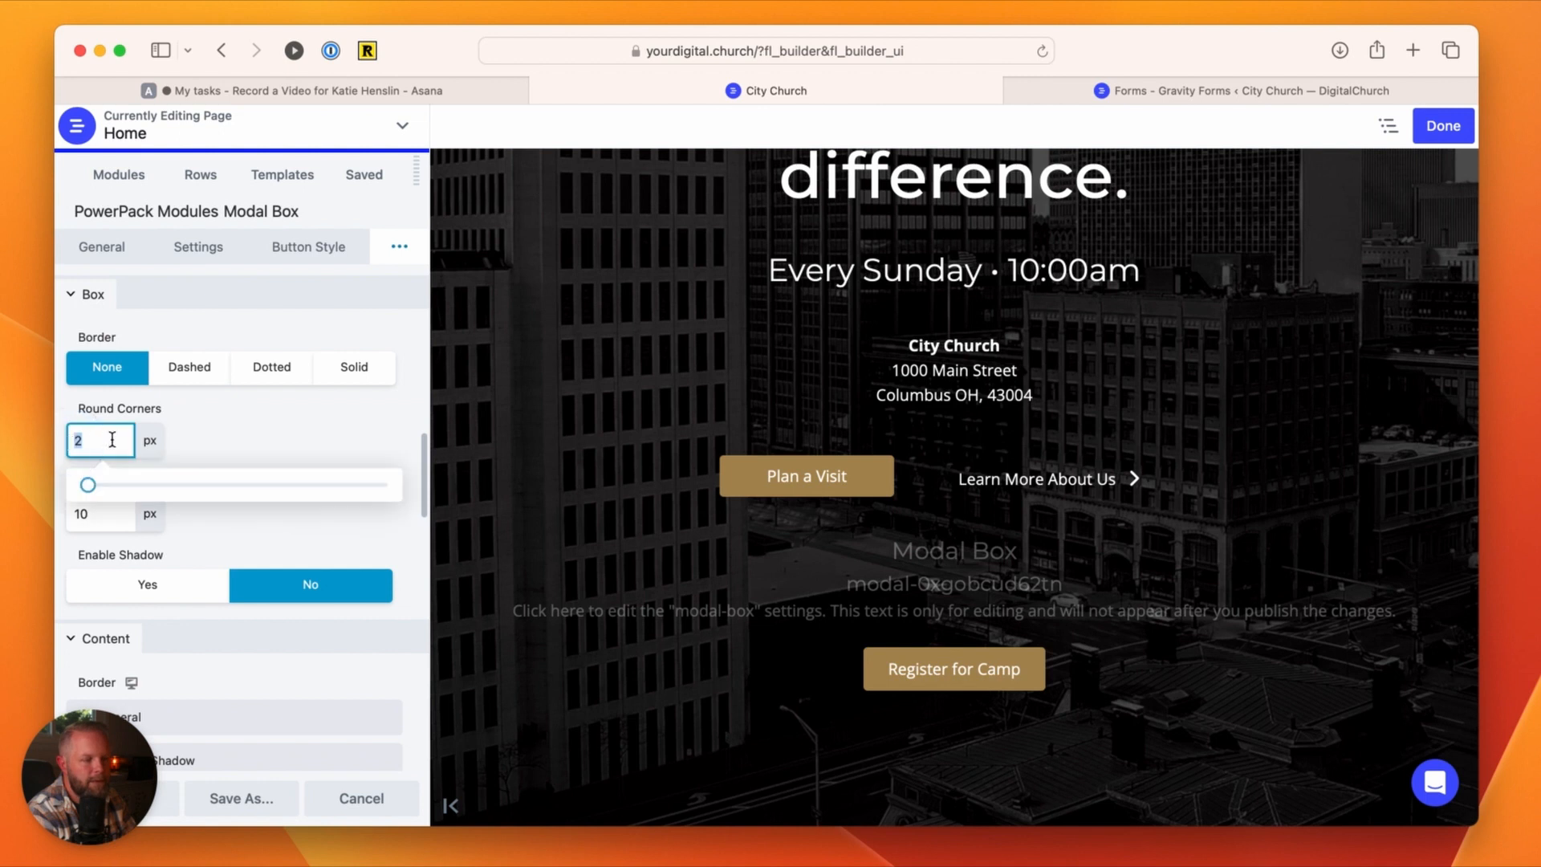
type("12")
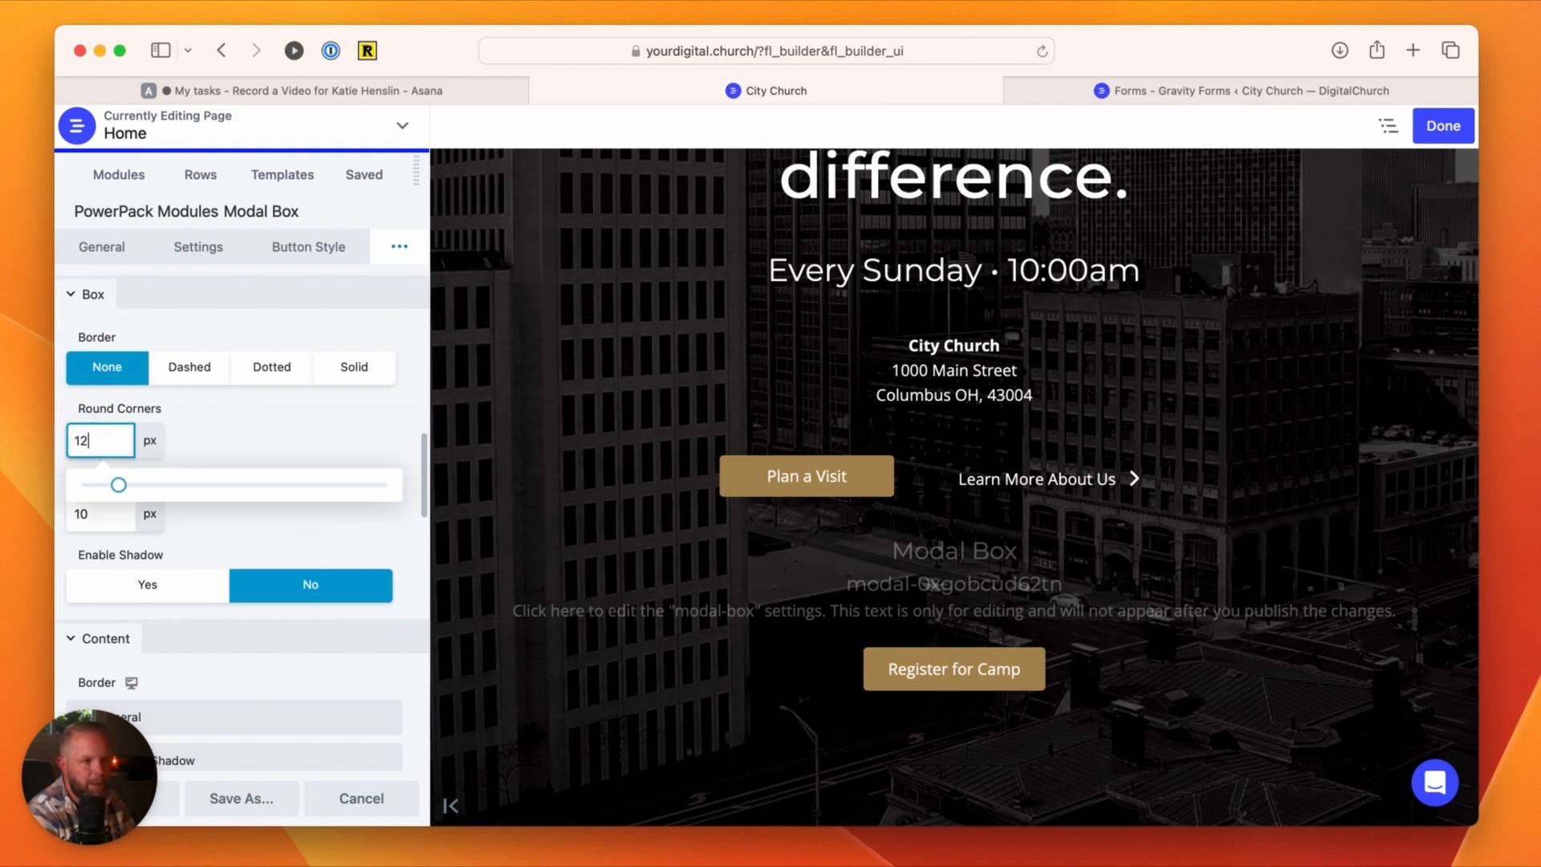
left_click(224, 435)
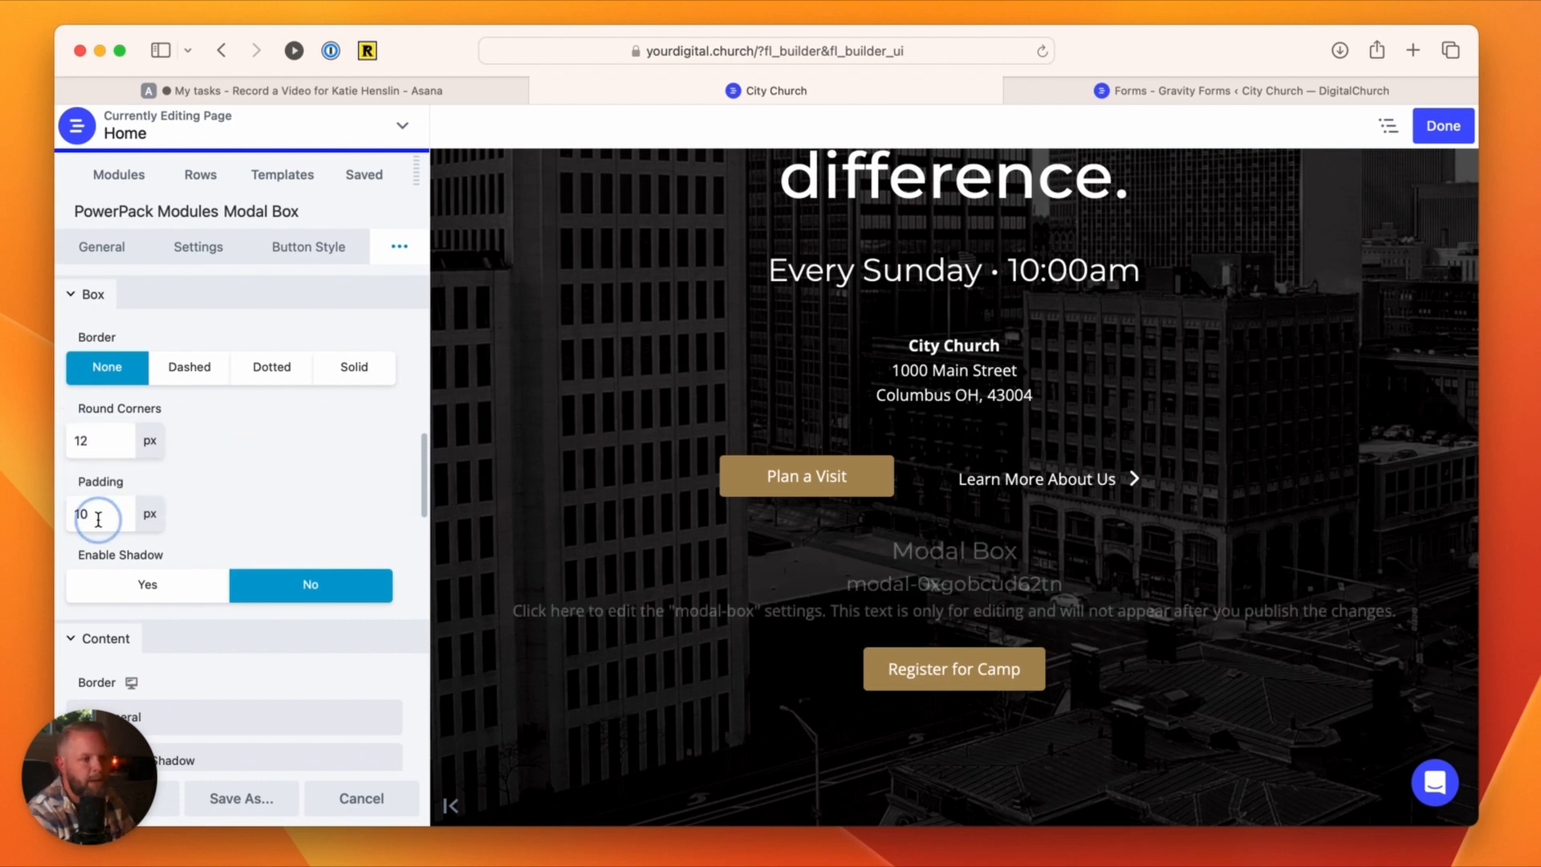
double_click(73, 514)
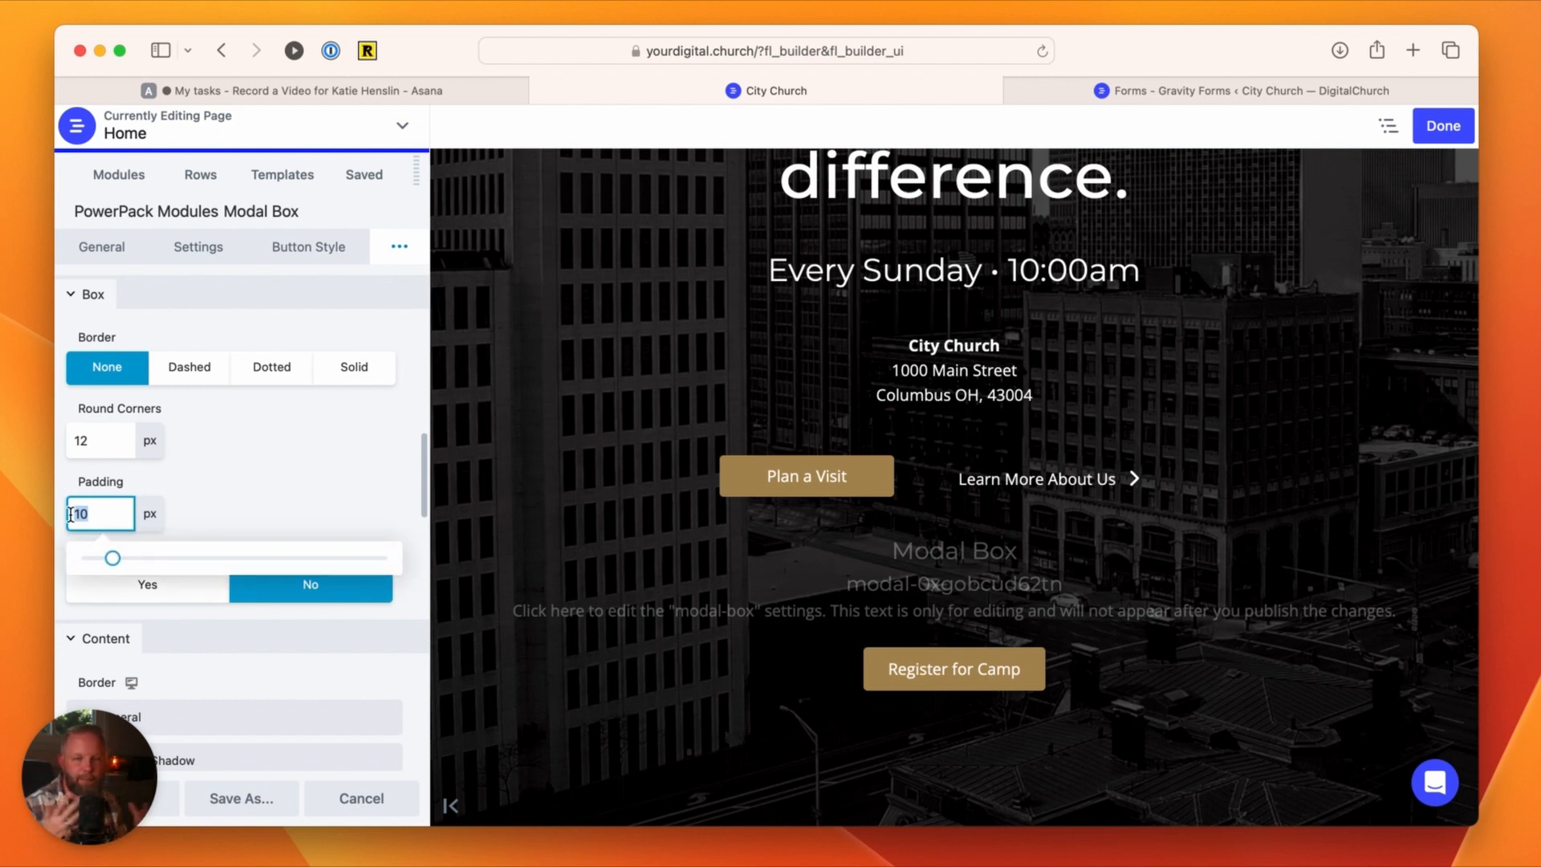
type("24")
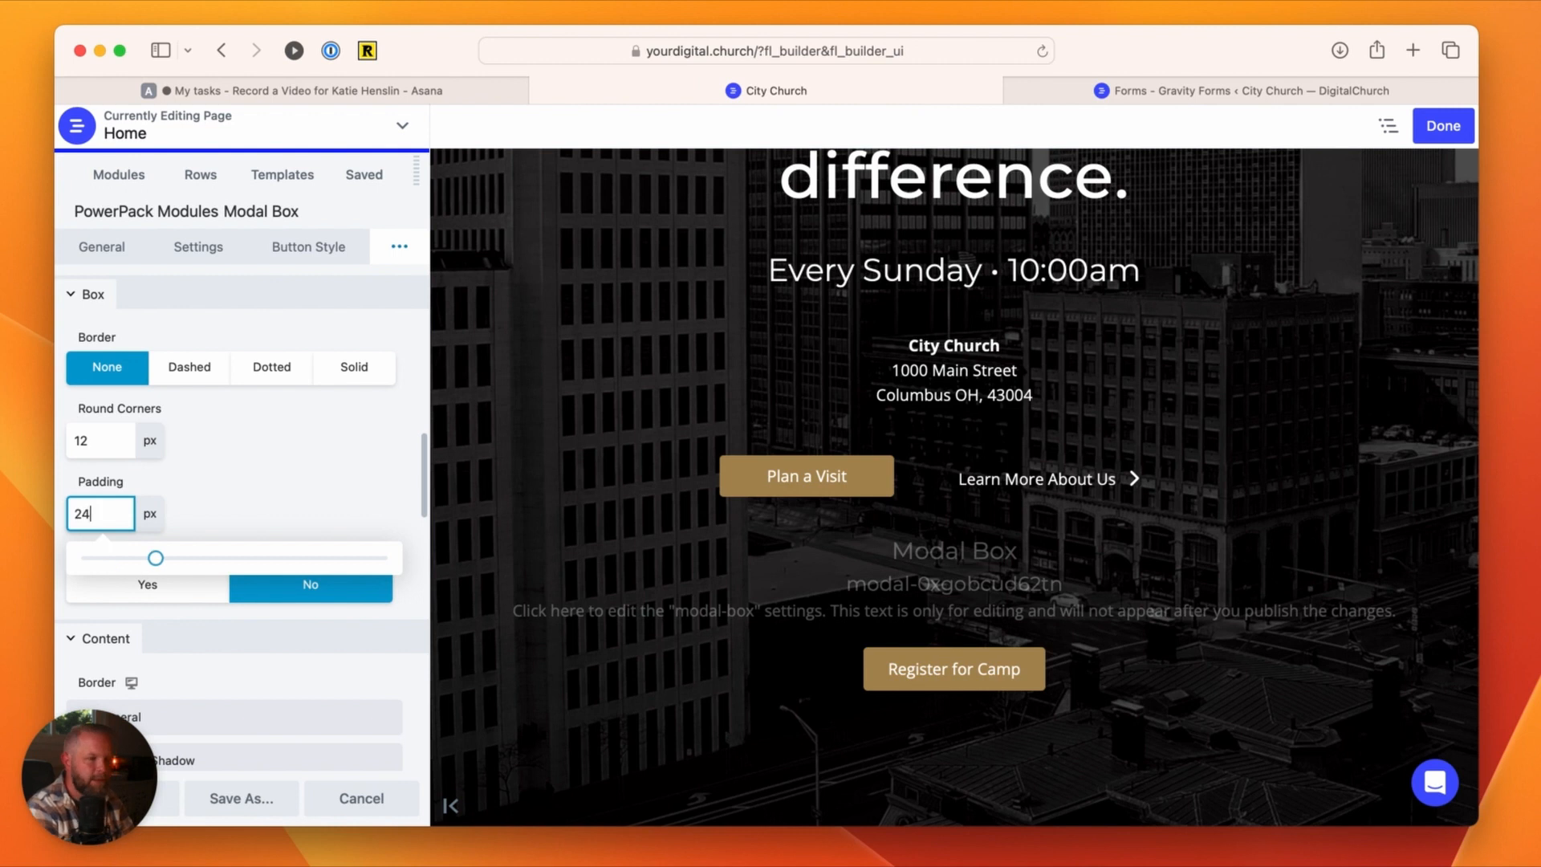
left_click(239, 502)
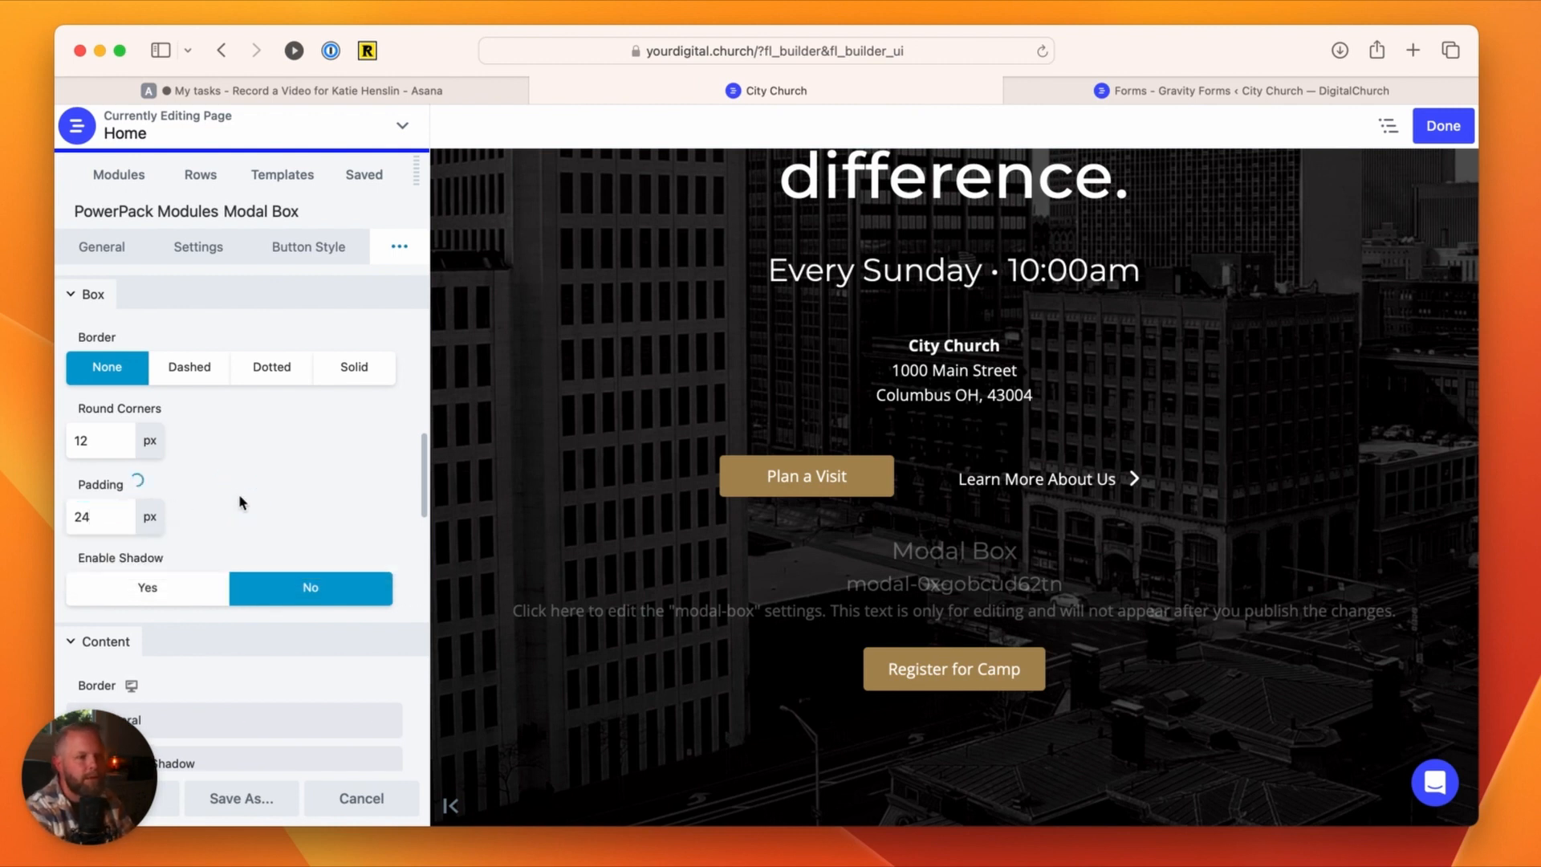
Step: Enable the modal box's shadow and review the remaining shadow, content, overlay, close button and responsive style options
left_click(215, 587)
scroll(248, 609, "down", 6)
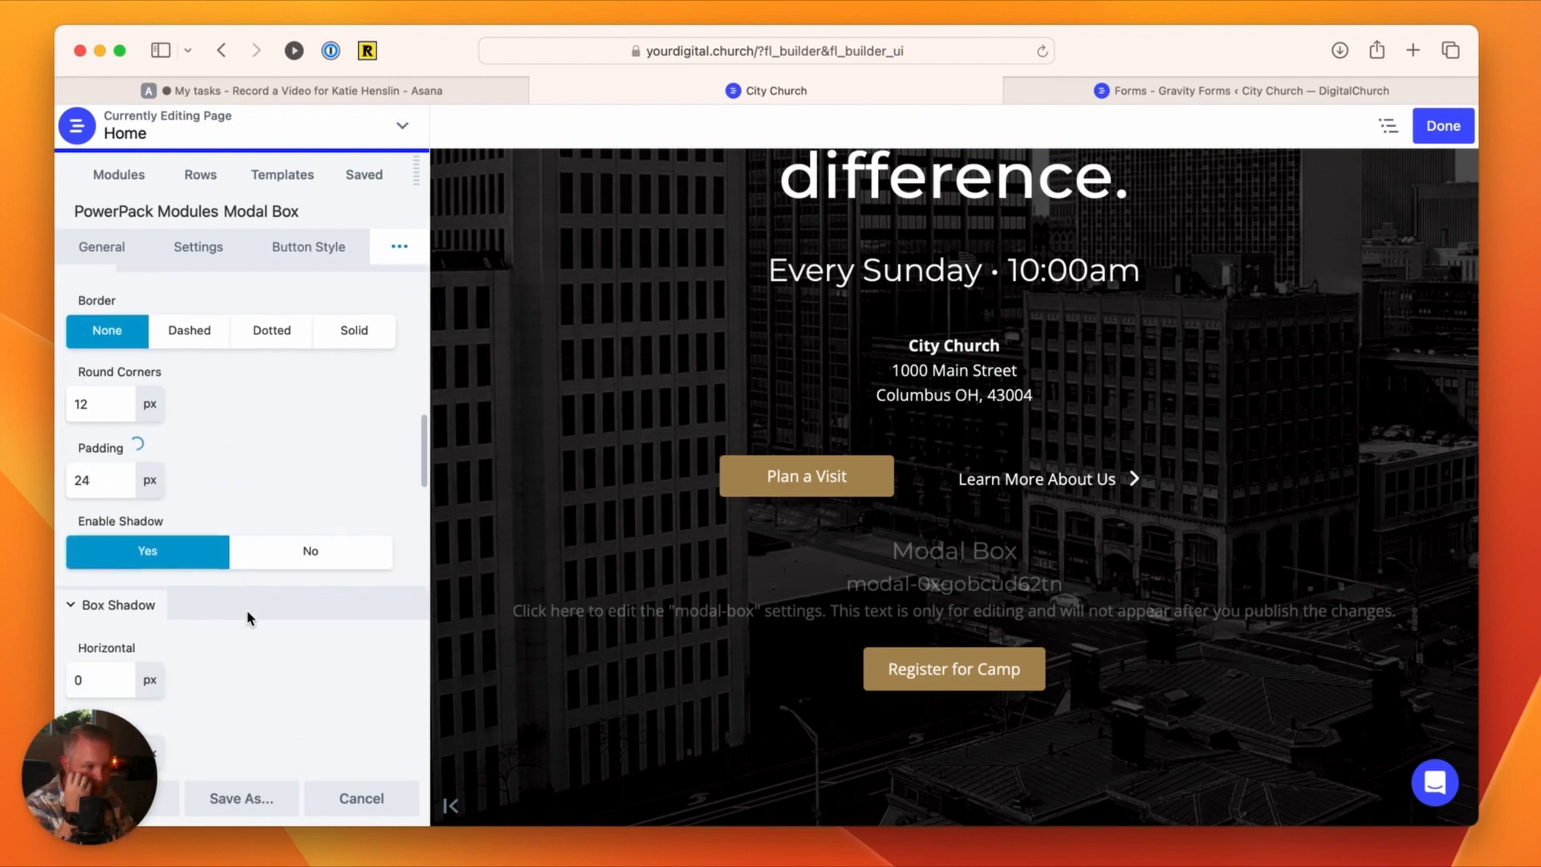
scroll(250, 619, "down", 5)
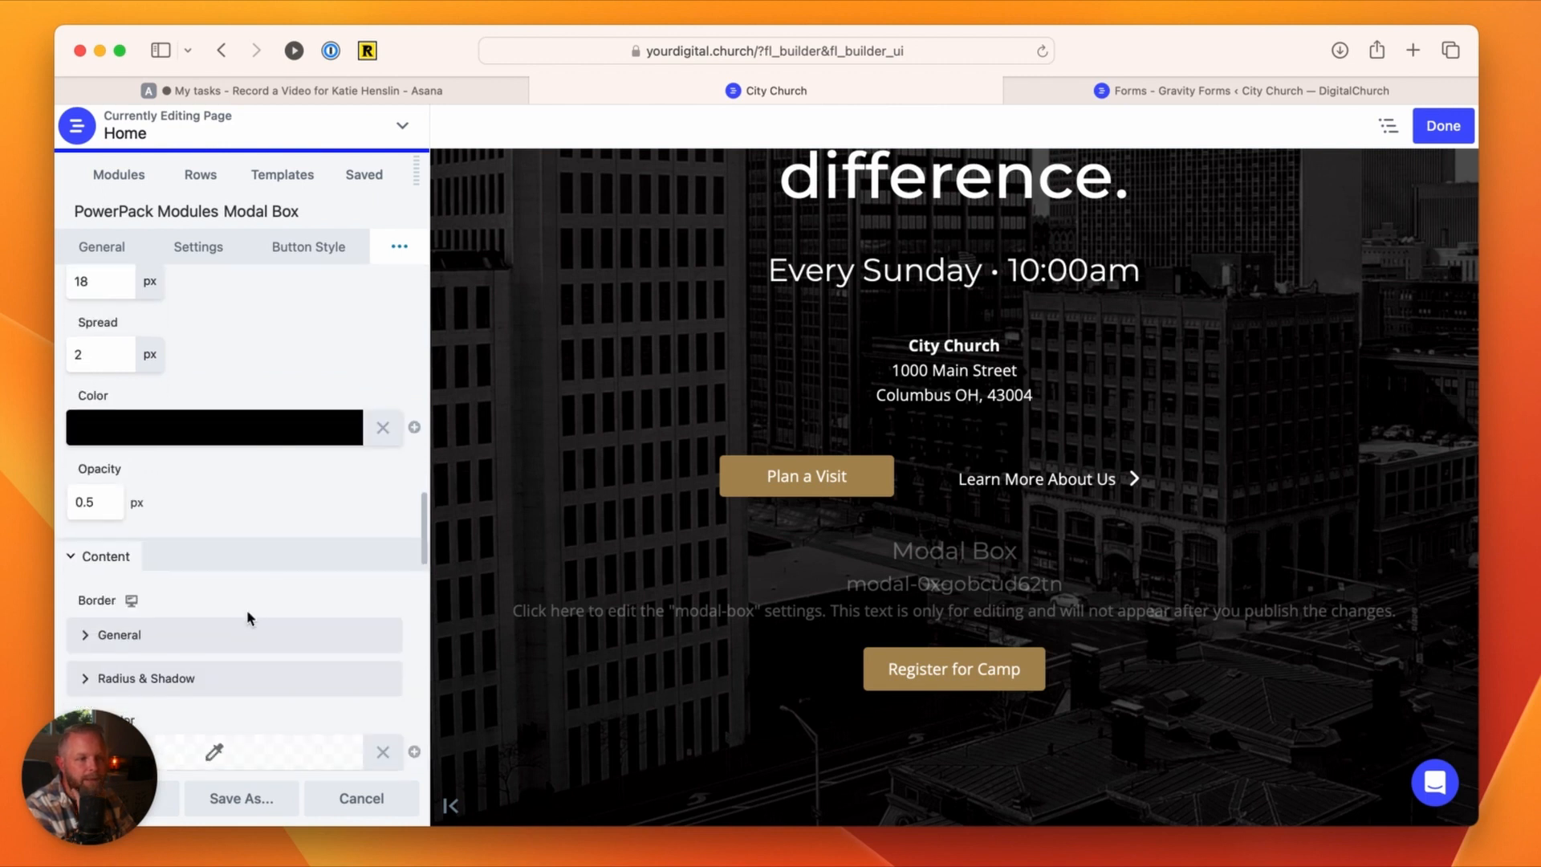
scroll(247, 617, "down", 10)
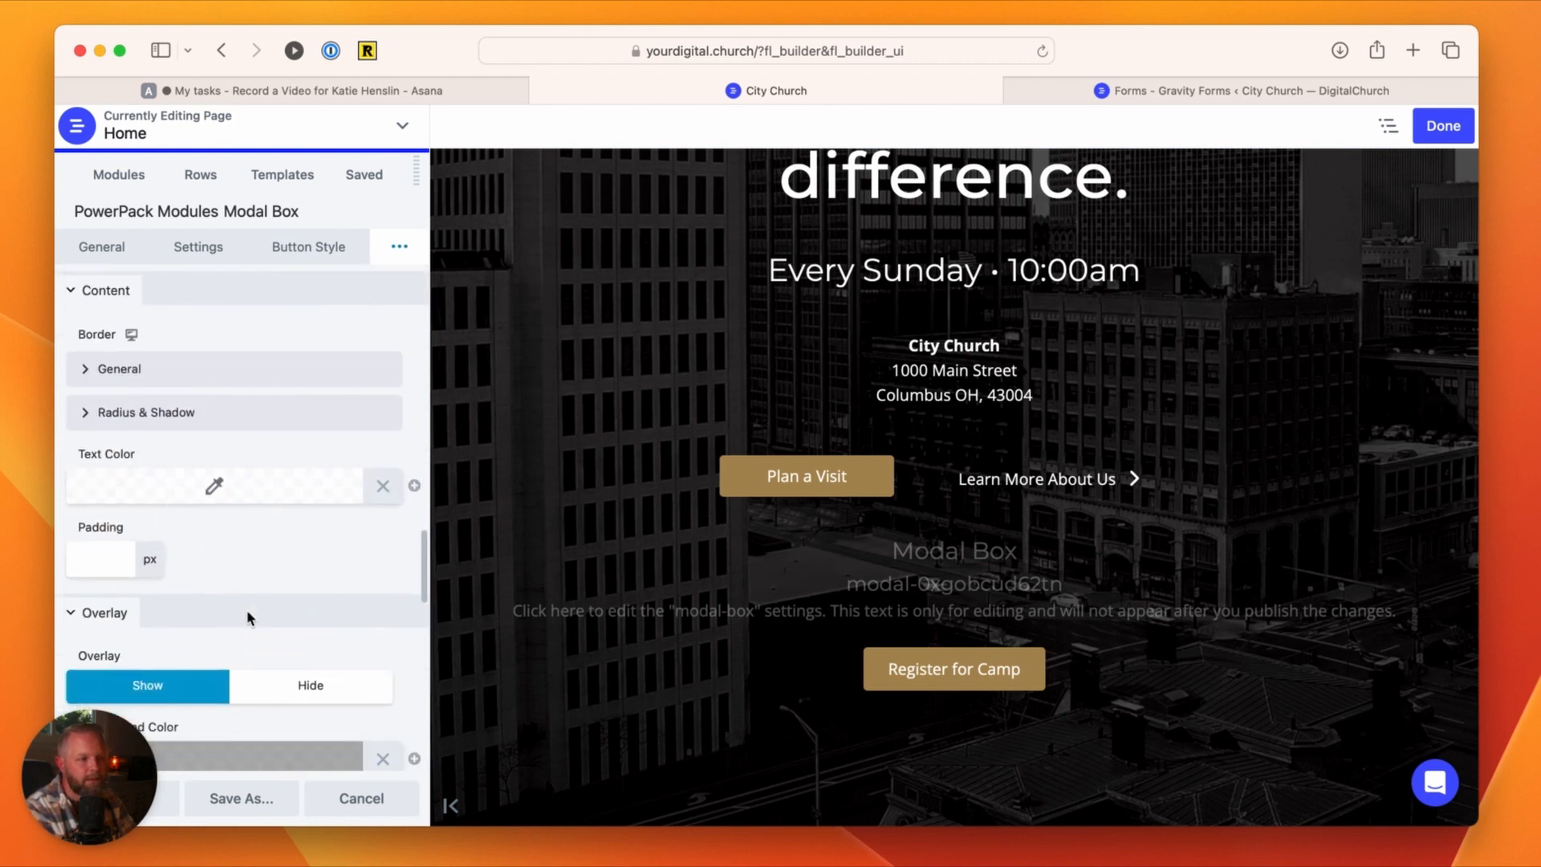
scroll(247, 618, "down", 7)
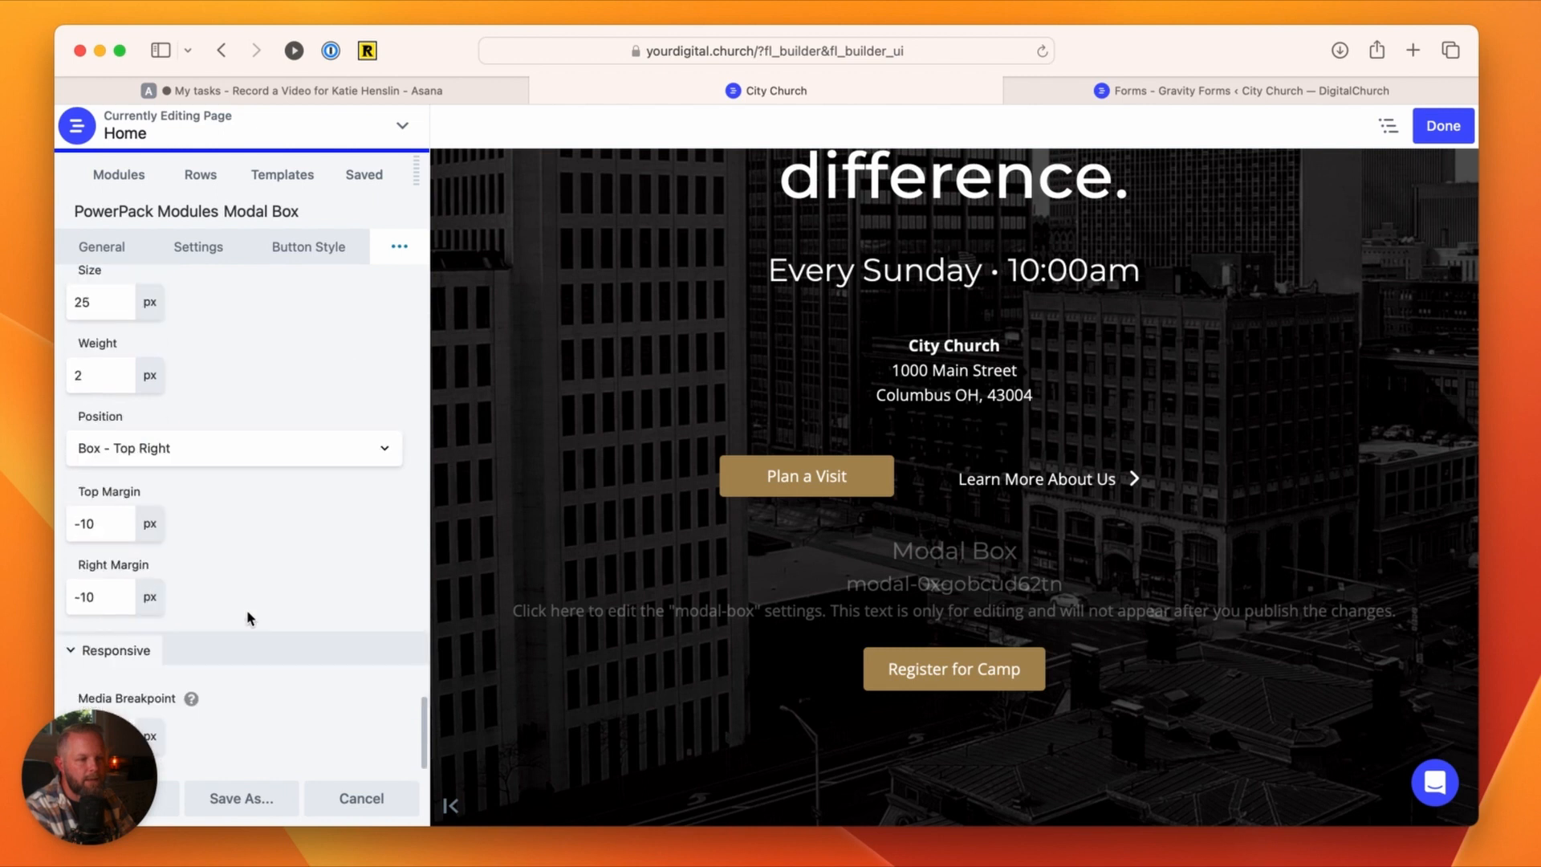
scroll(247, 617, "up", 20)
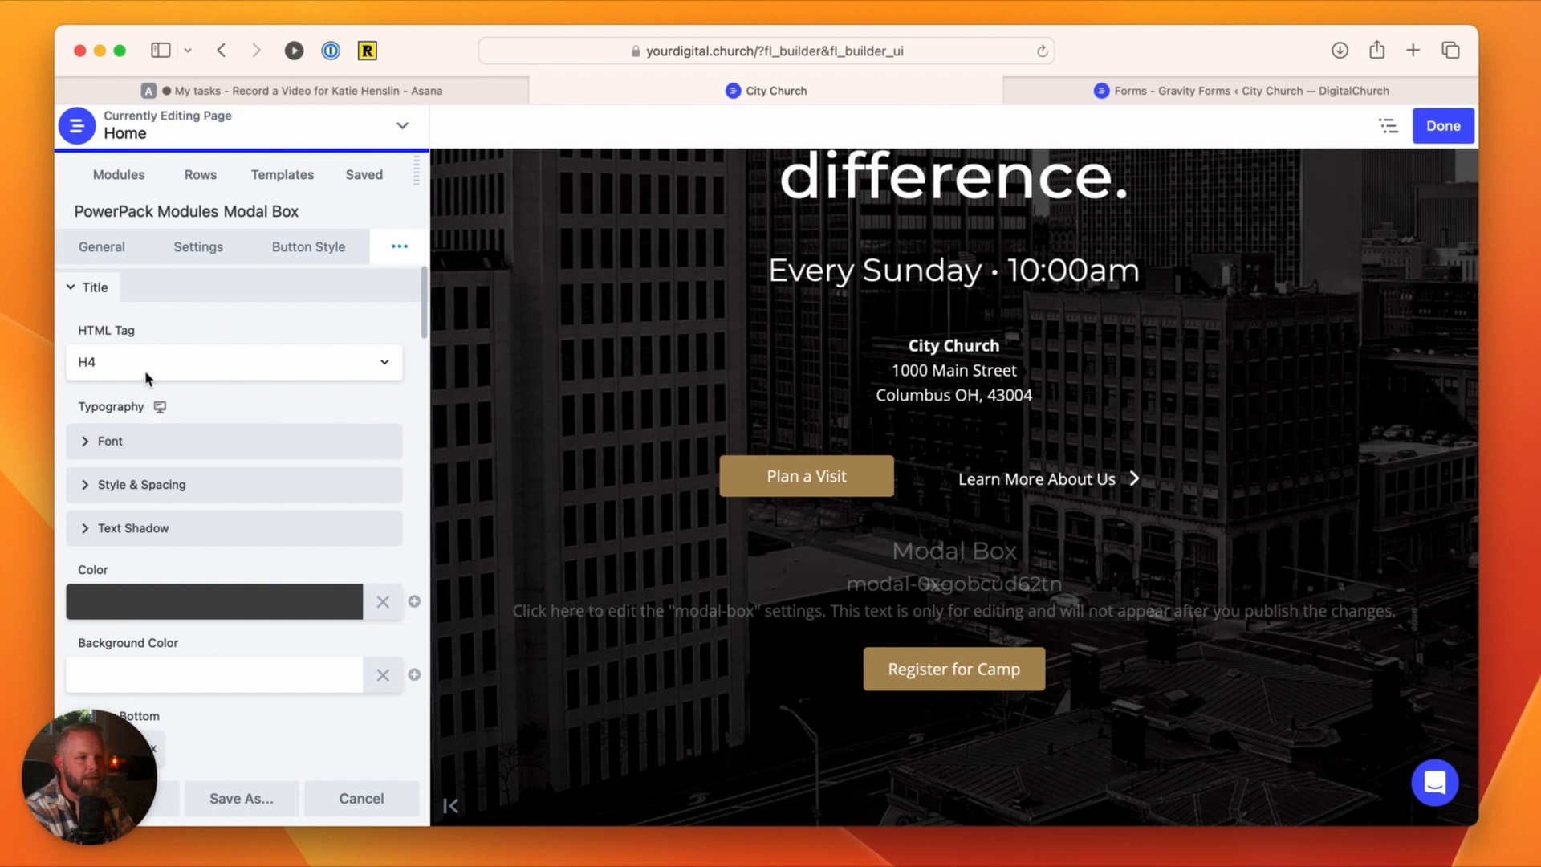
Step: Clear the placeholder title text in the Modal Box's content settings and disable the title
left_click(101, 247)
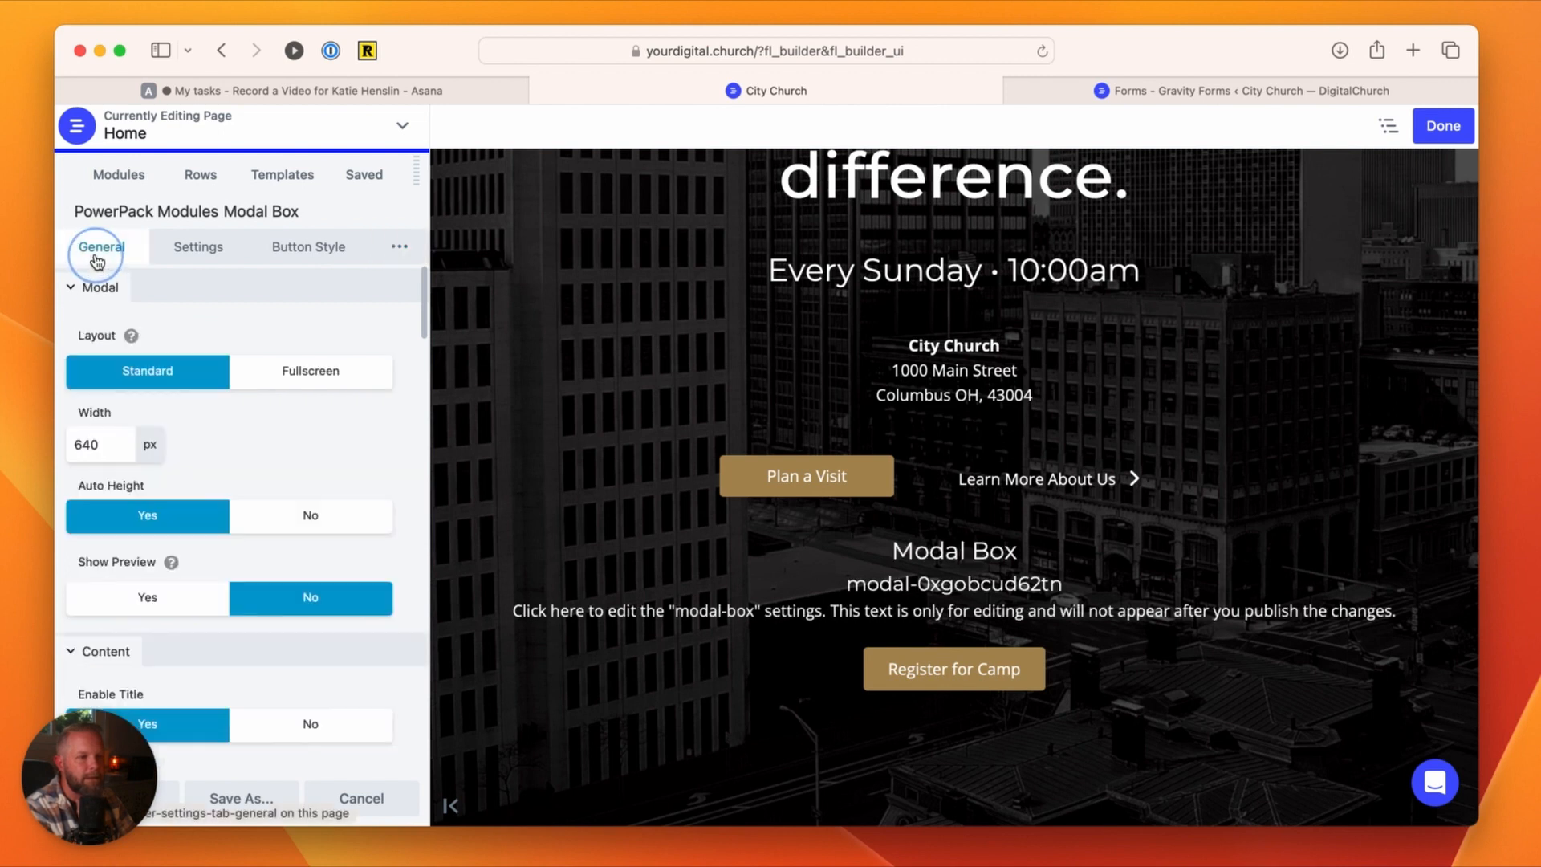
scroll(242, 387, "down", 5)
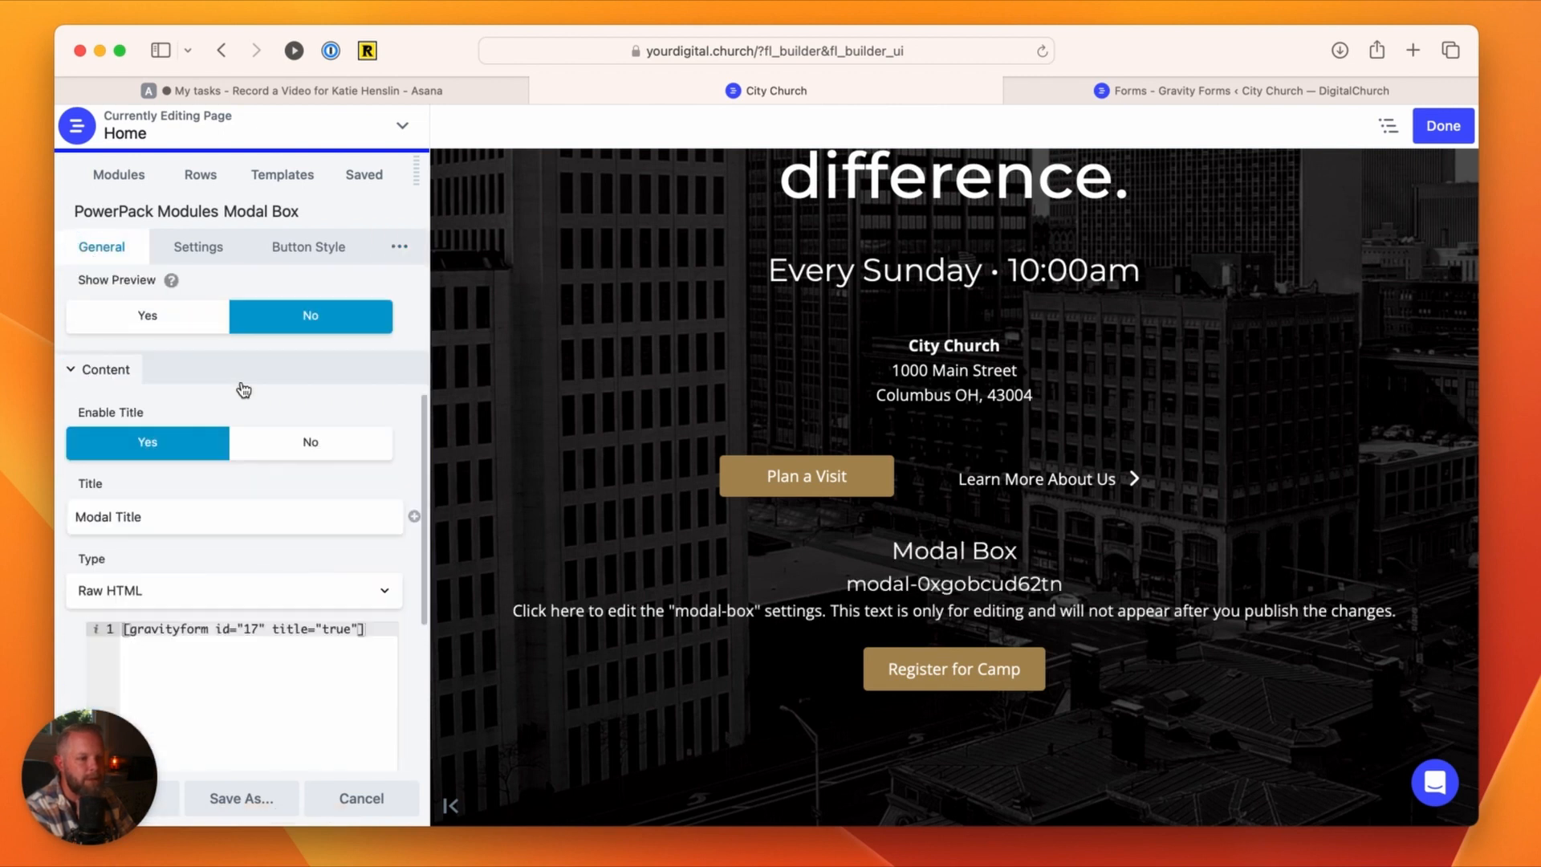
triple_click(159, 518)
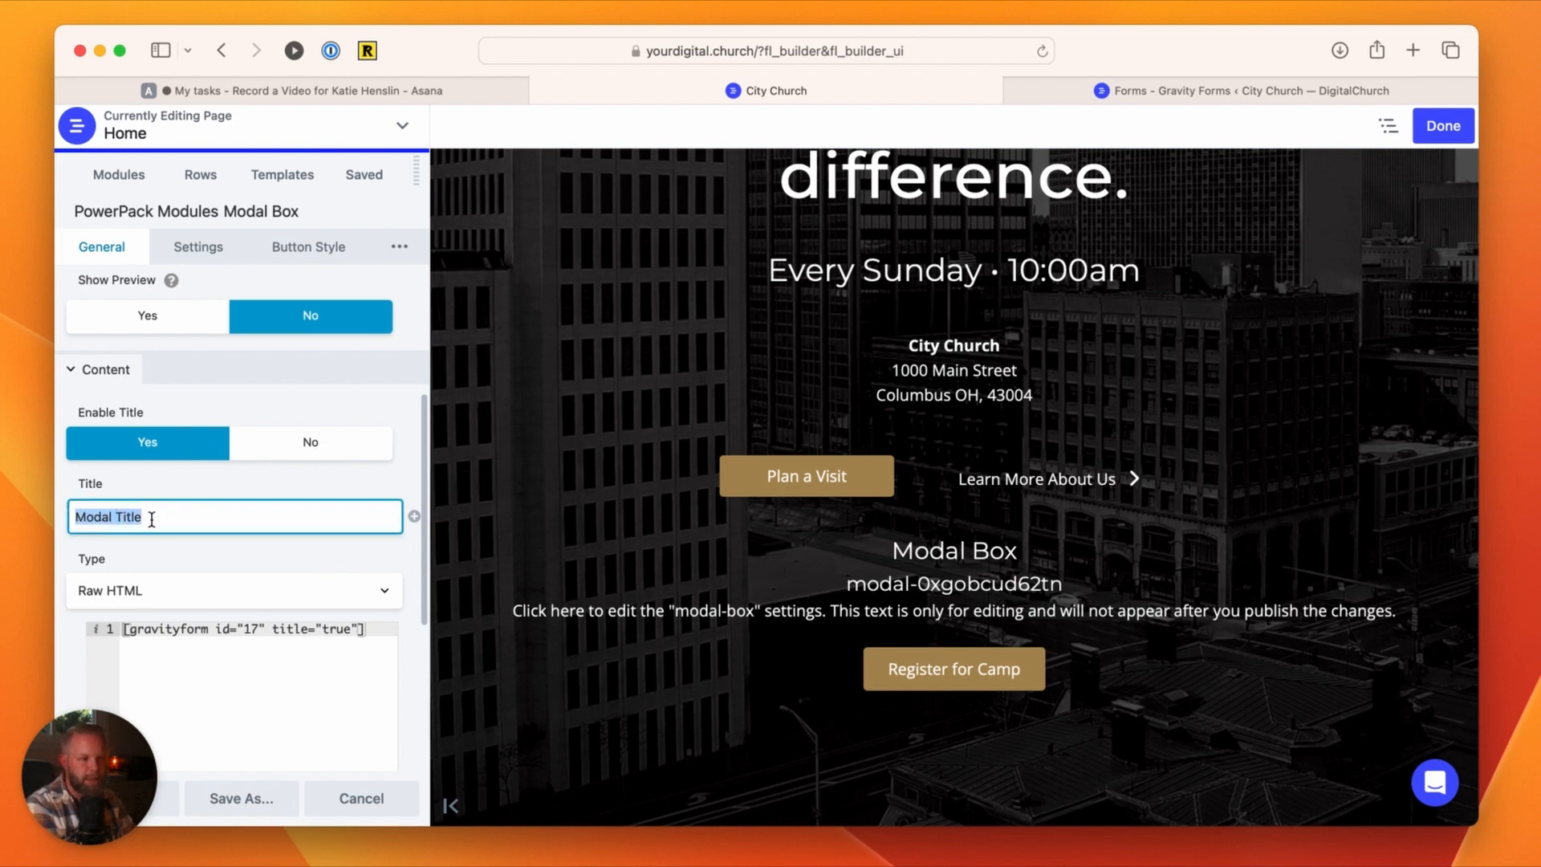
key("BackSpace")
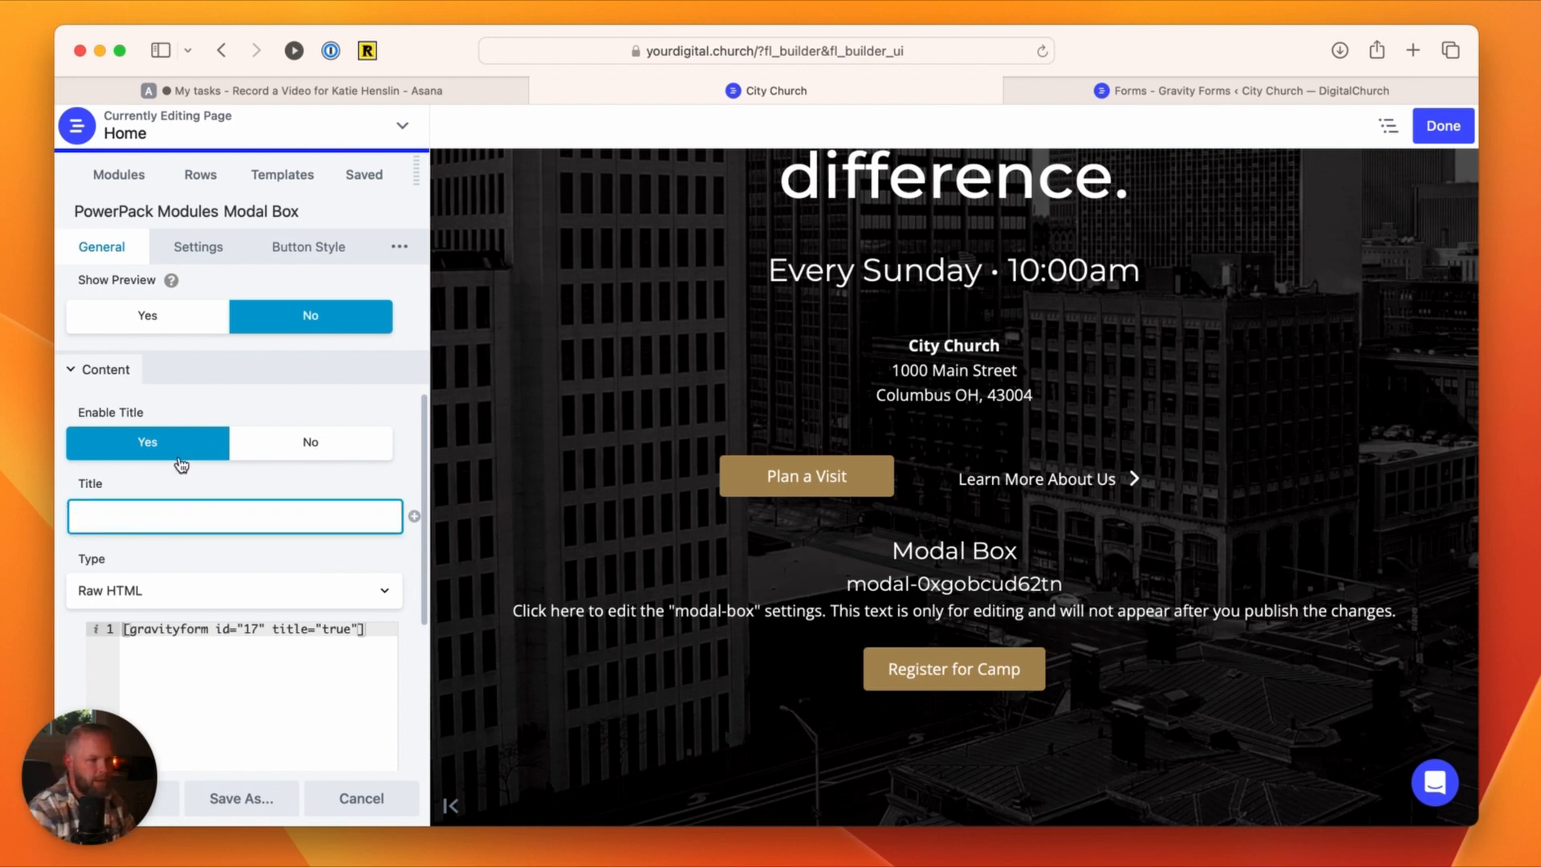
left_click(326, 453)
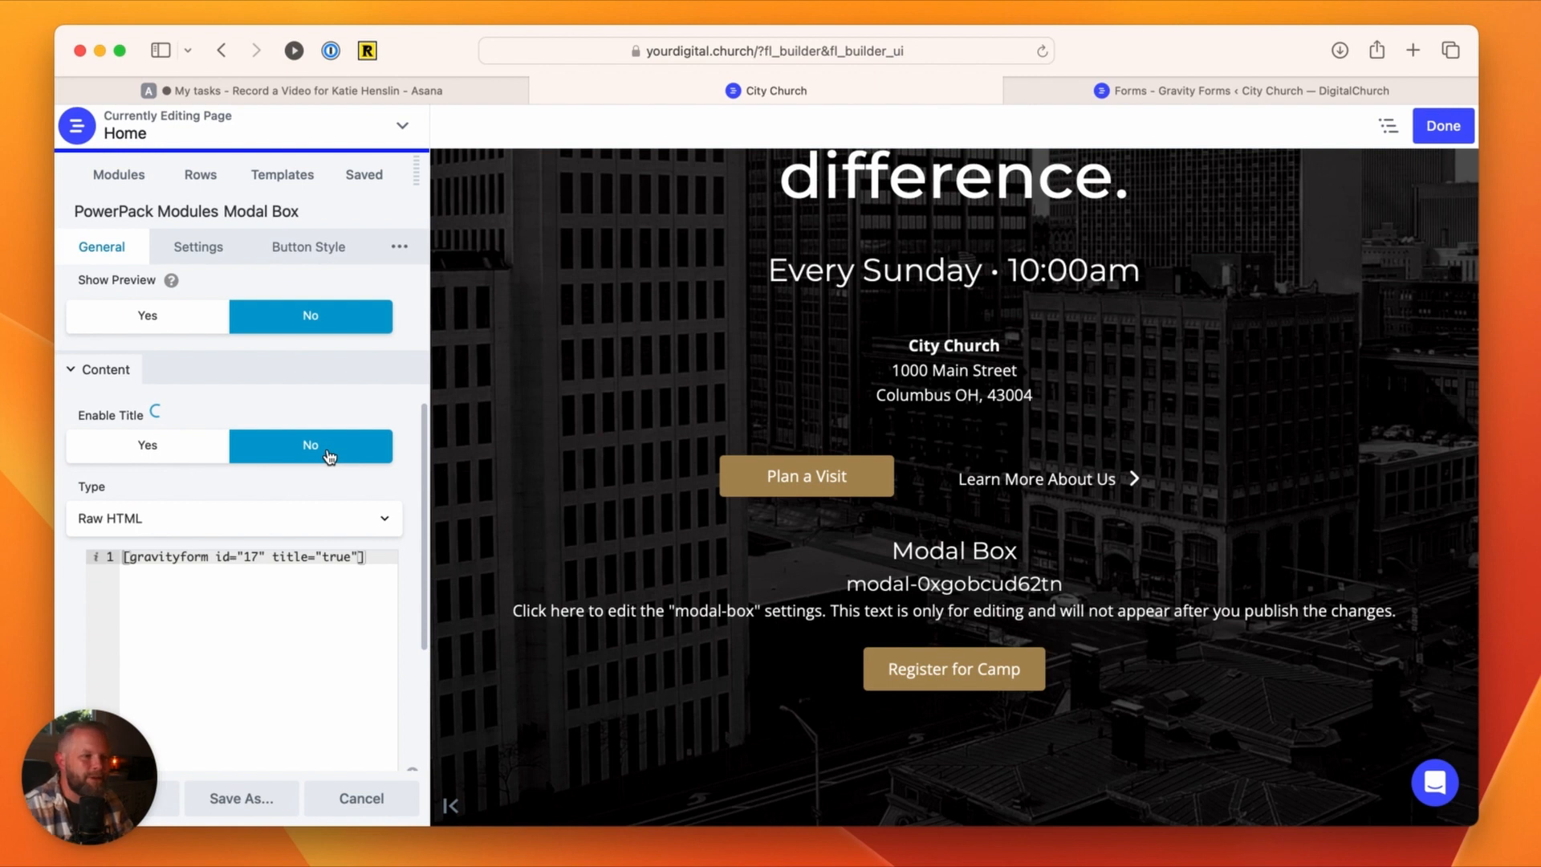
Step: Save the Modal Box settings, finish editing the home page and publish the changes
left_click(105, 799)
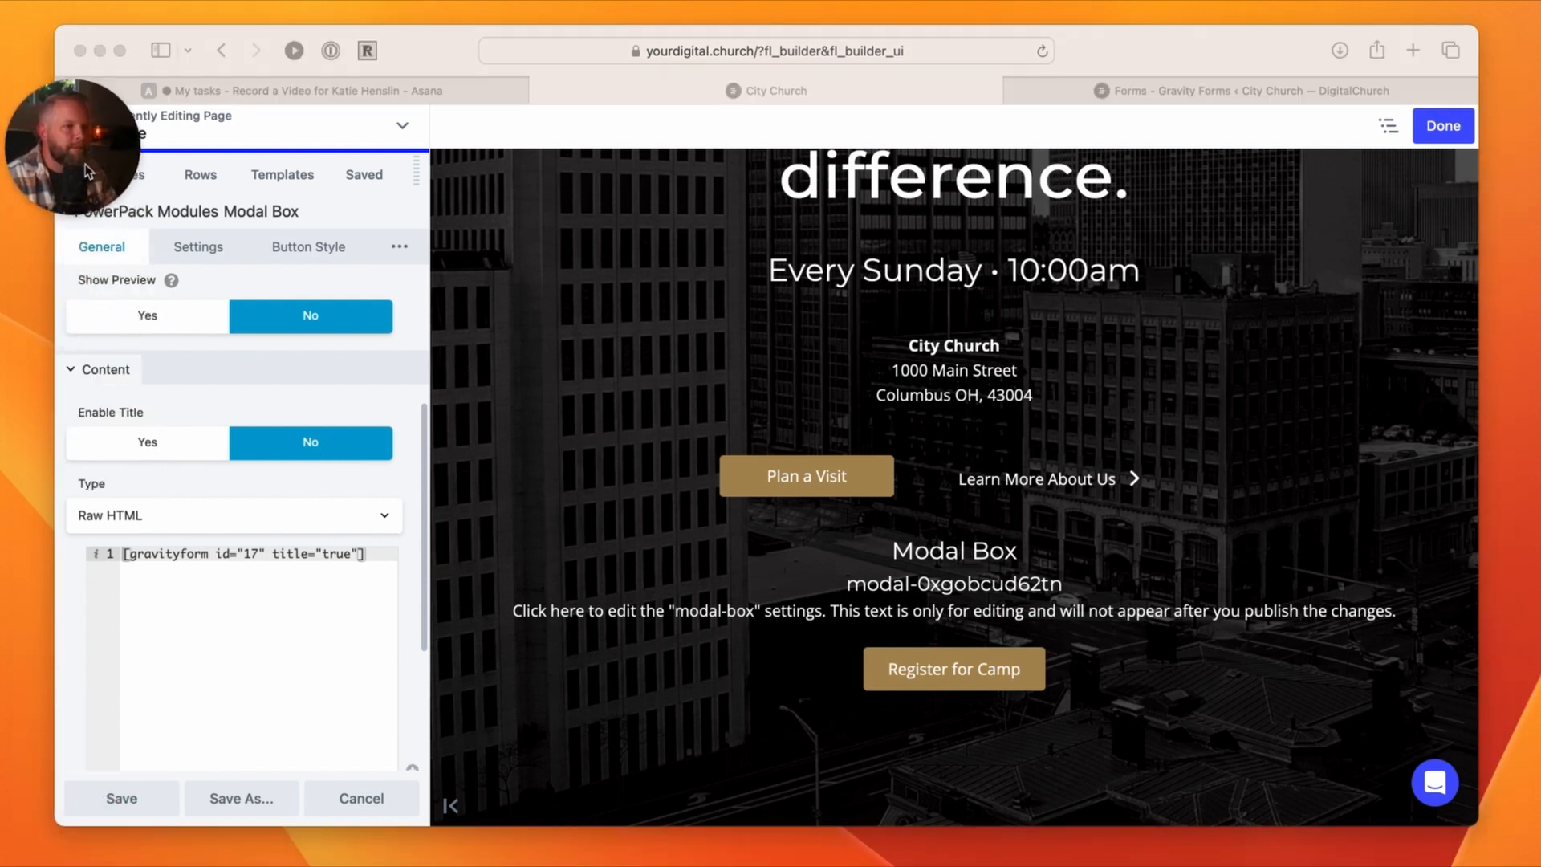
left_click(122, 799)
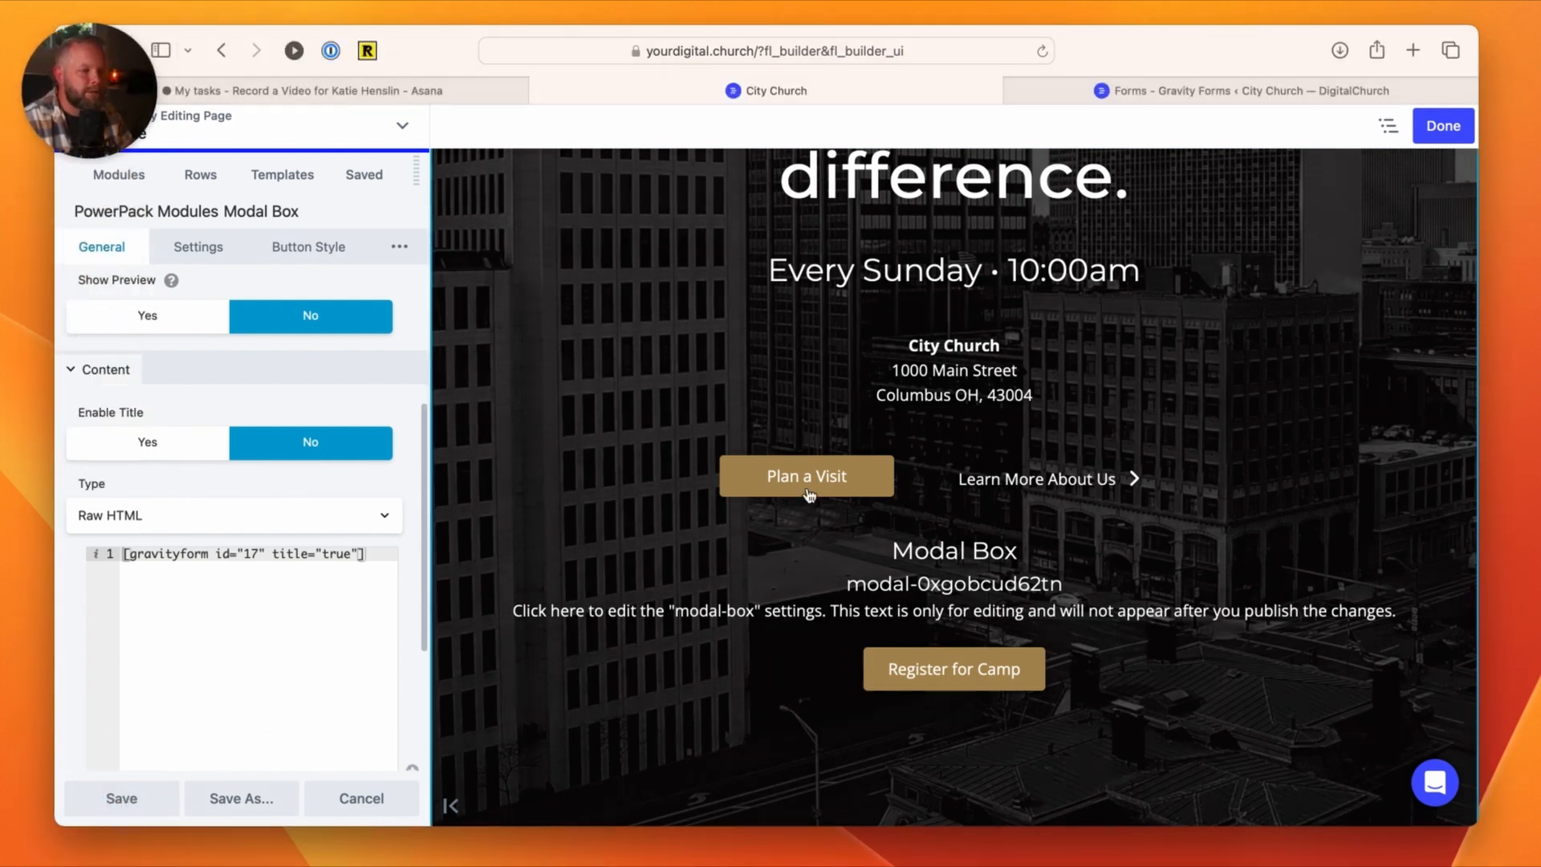
left_click(124, 800)
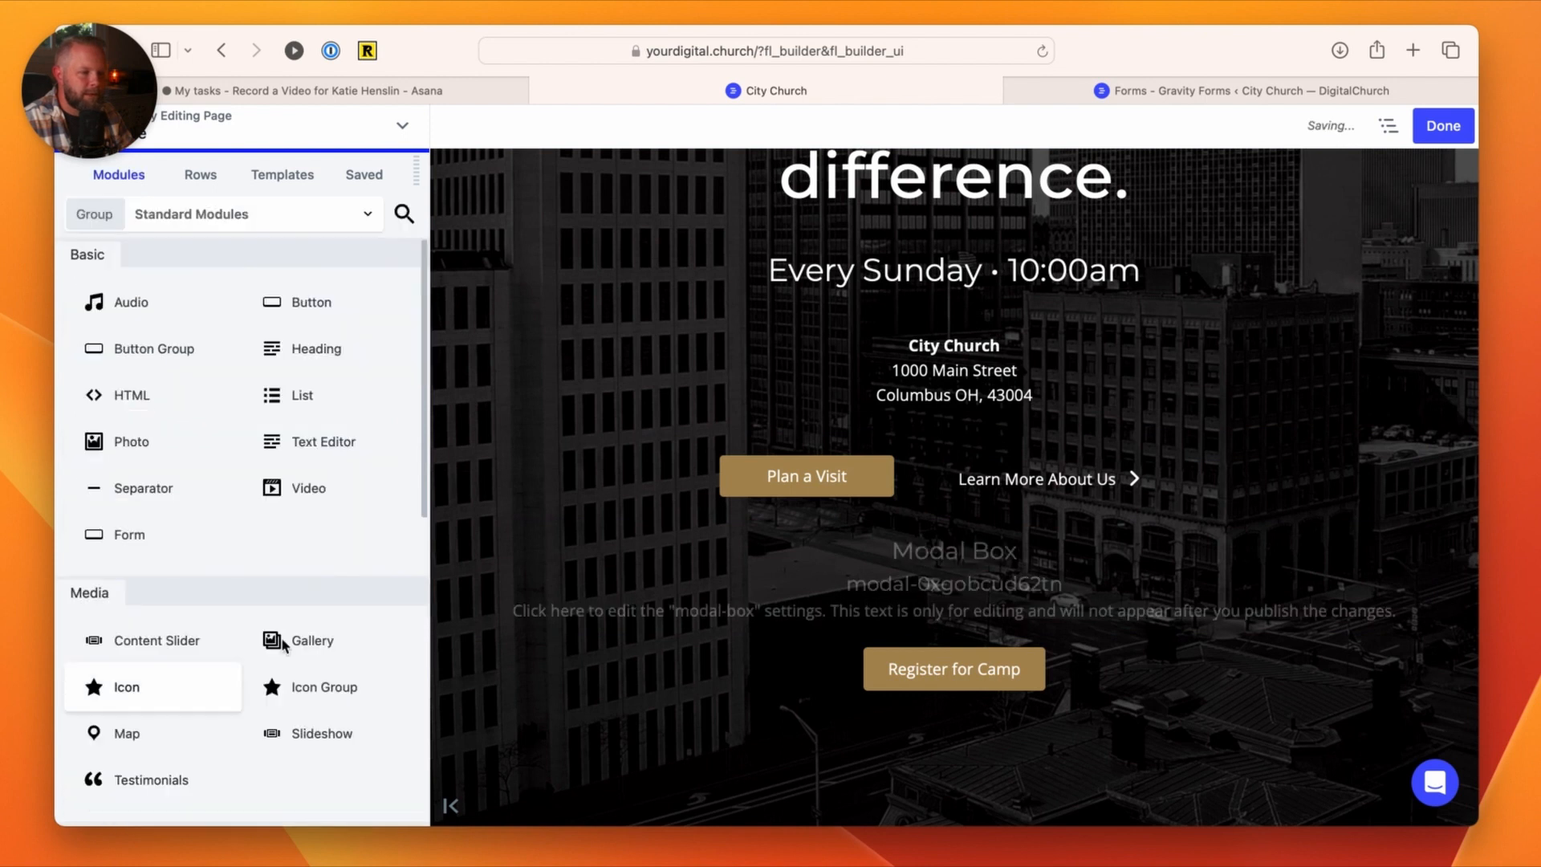
left_click(1449, 131)
left_click(1374, 136)
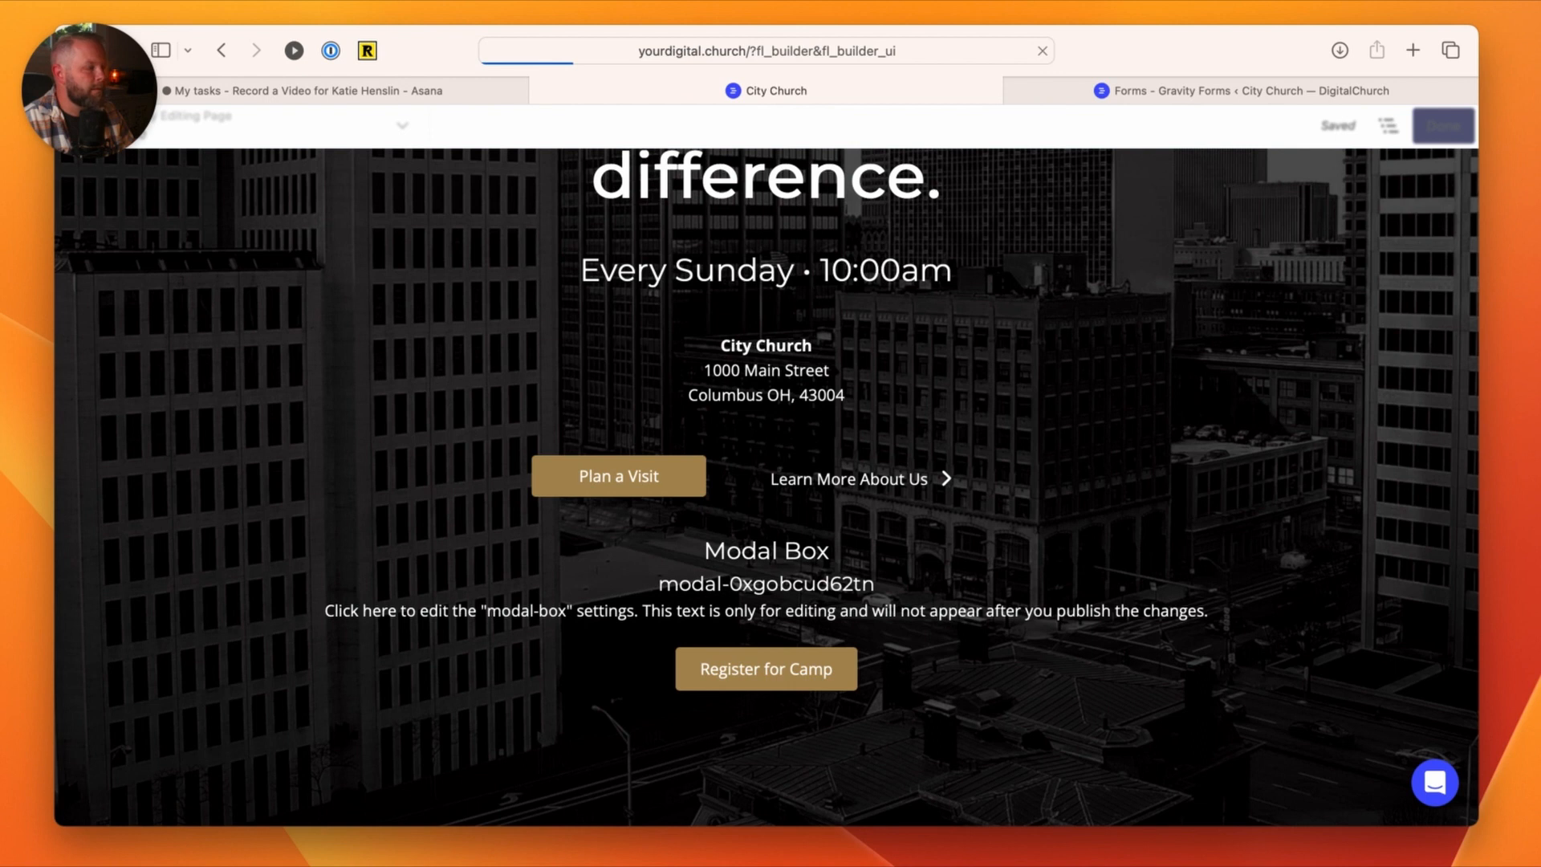
Step: Open the popup from the Register for Camp button on the live page to check its new styling
scroll(942, 639, "down", 5)
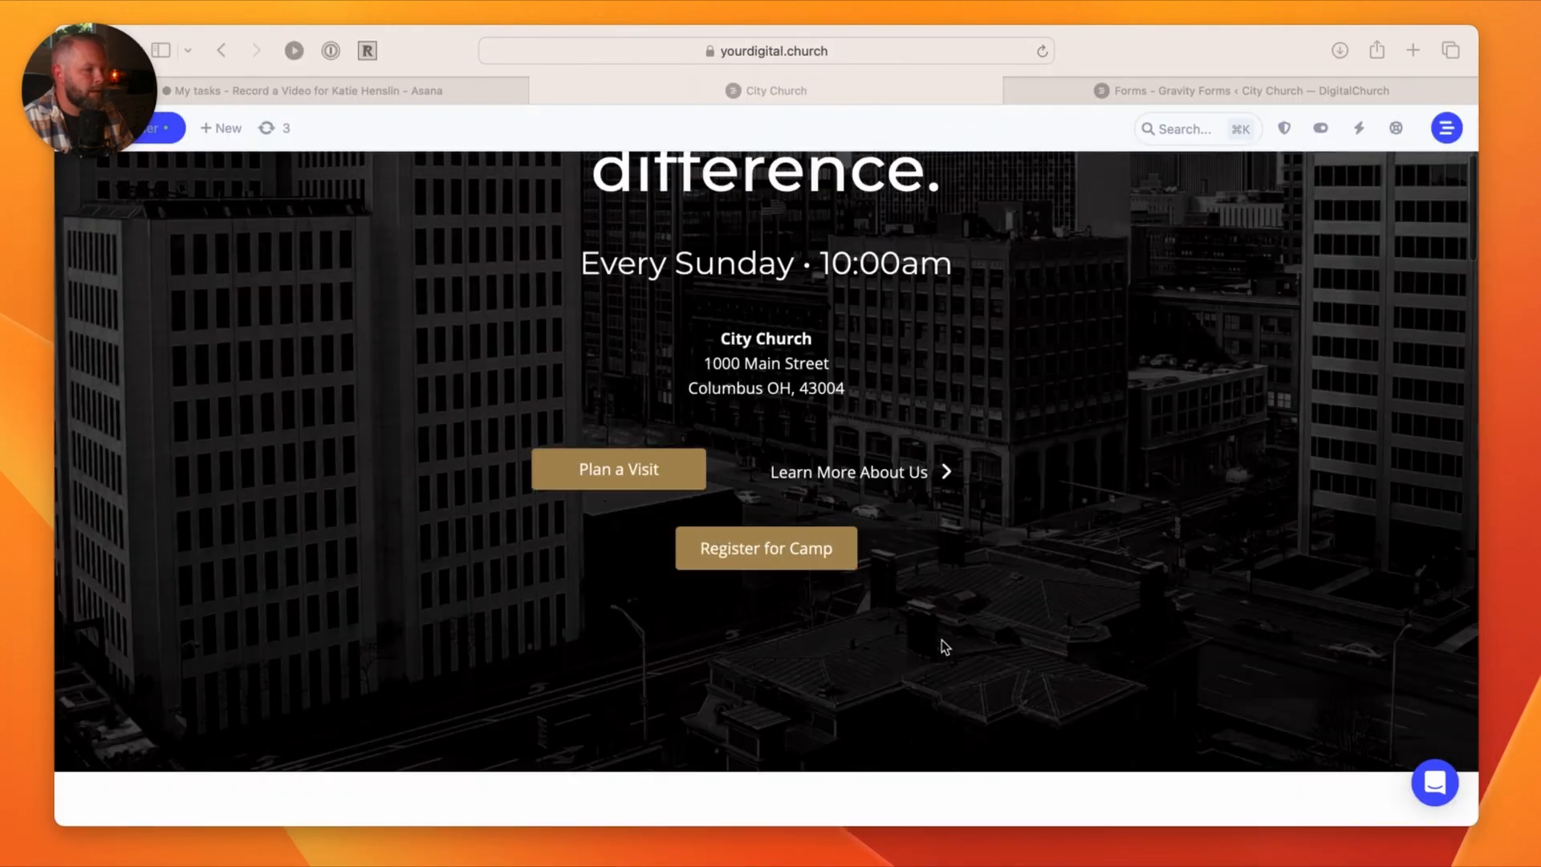
left_click(780, 562)
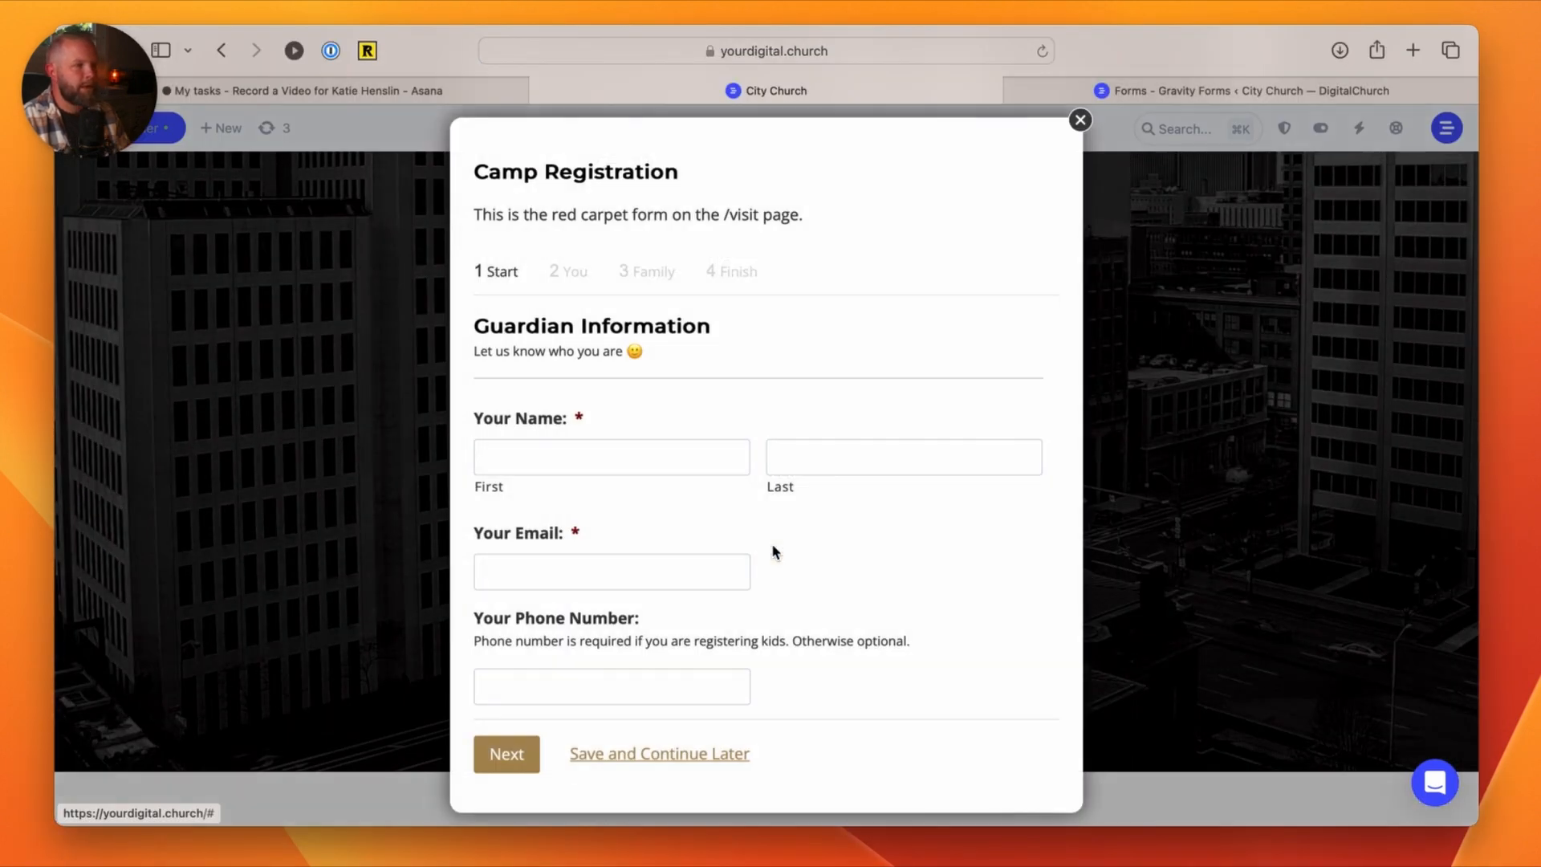